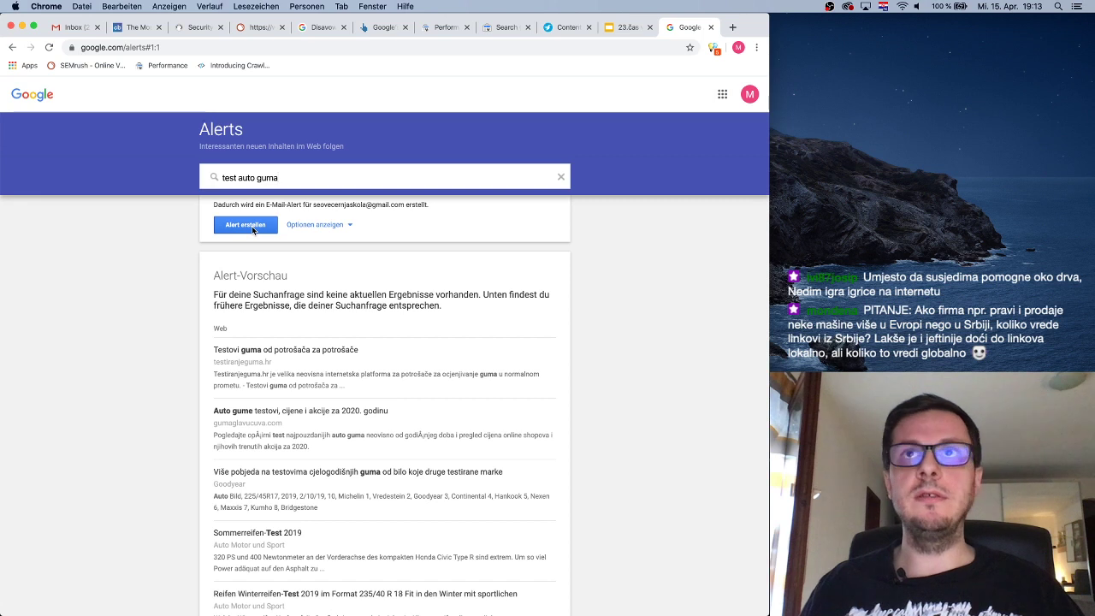
# Create the alert for "test auto guma" and another alert for "gumaglavucuva.com".
pyautogui.click(252, 226)
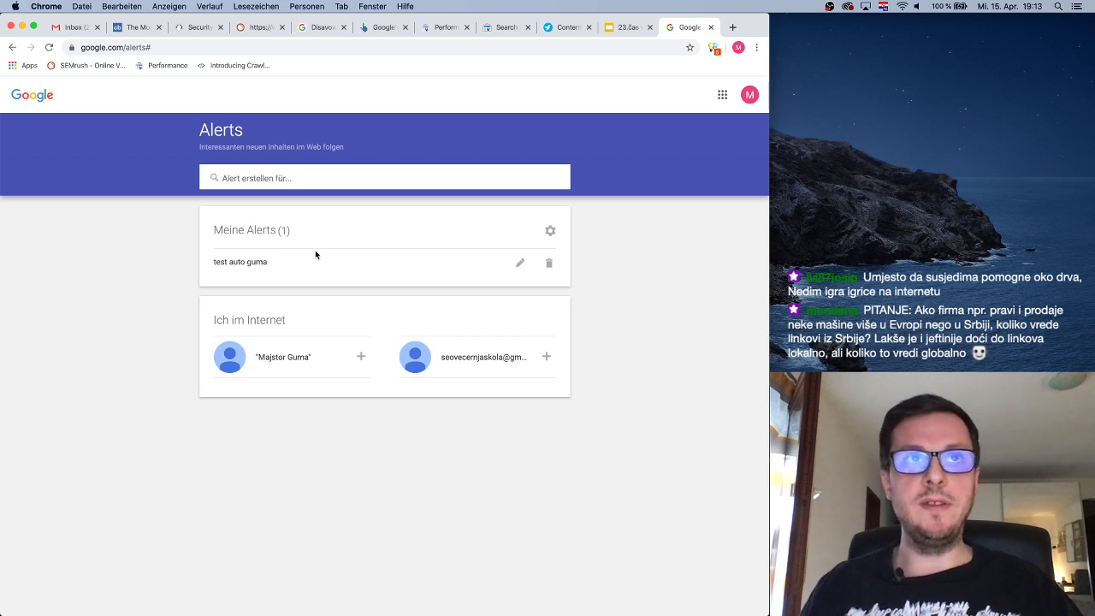
pyautogui.click(310, 182)
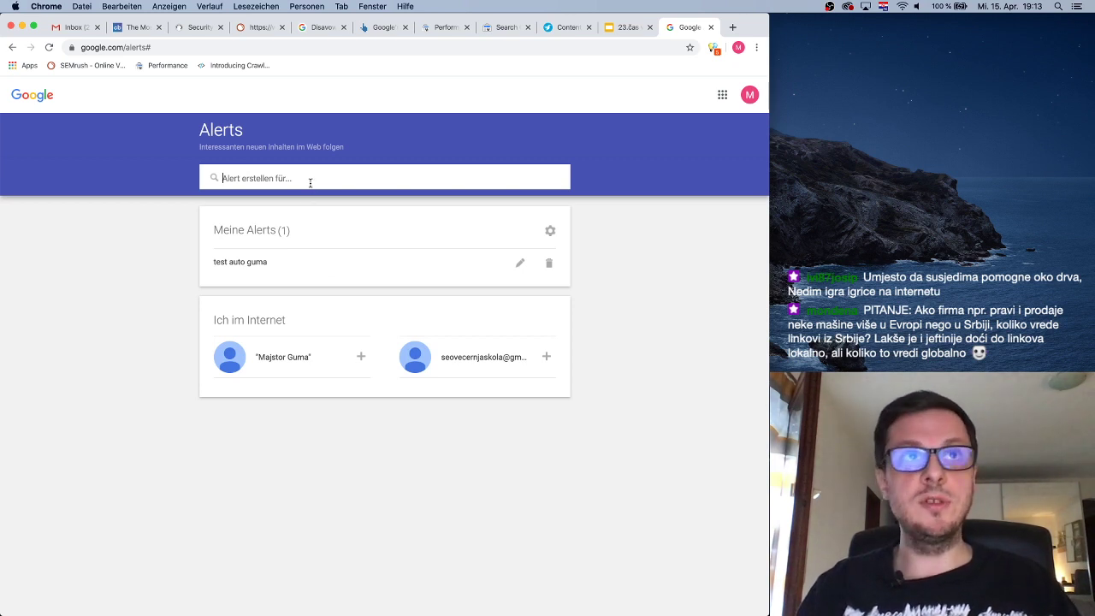
pyautogui.write('gumaglav')
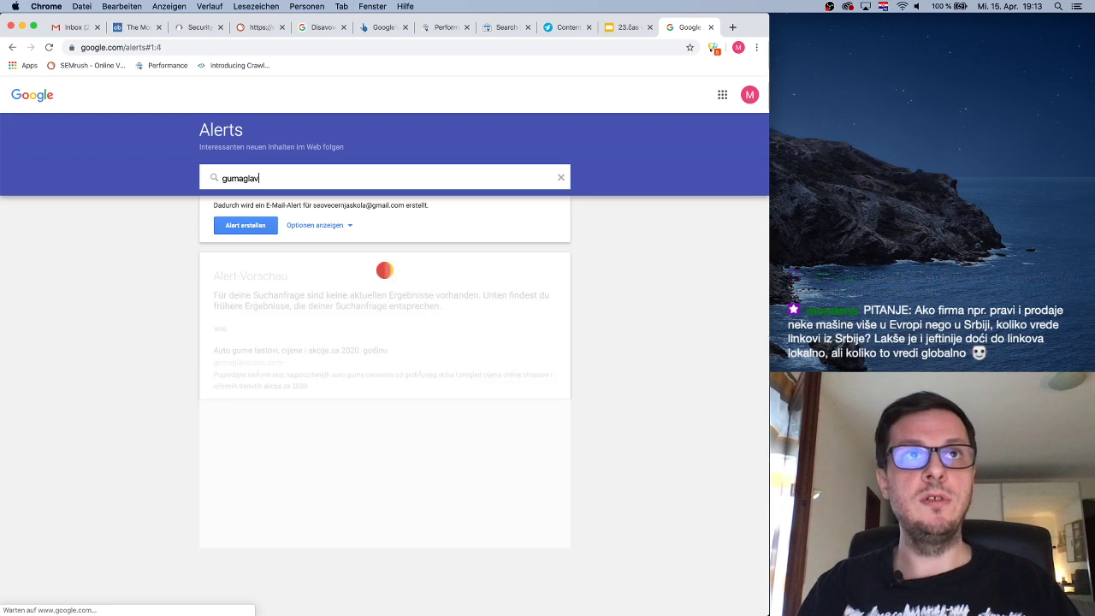
pyautogui.write('ucuva.com')
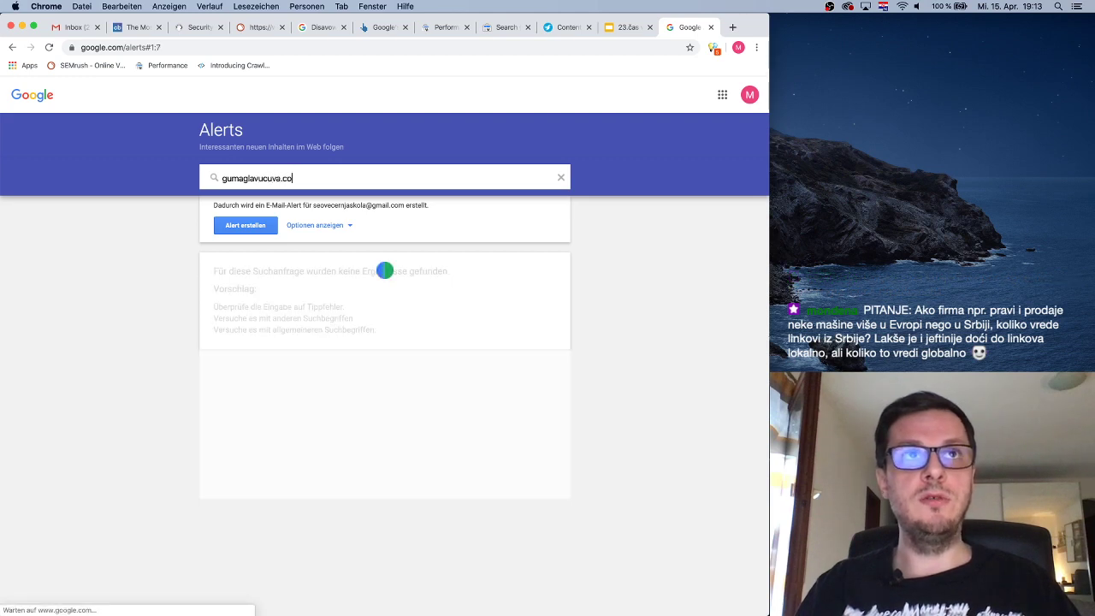
pyautogui.click(248, 230)
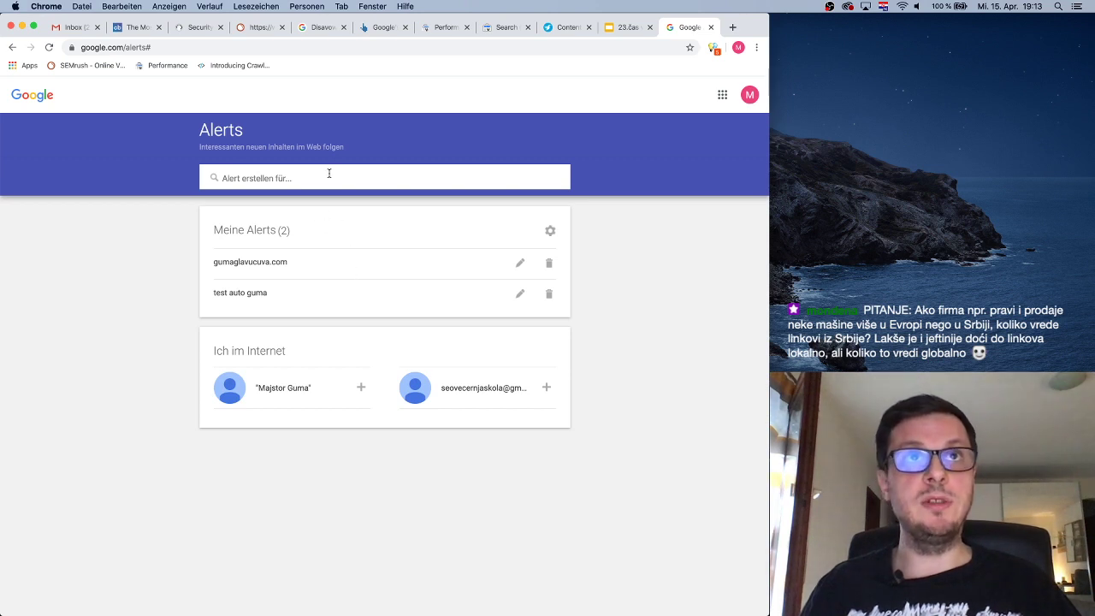
# Create two more alerts, one for "sava gume" and one for "zimske gume".
pyautogui.write('sava gume')
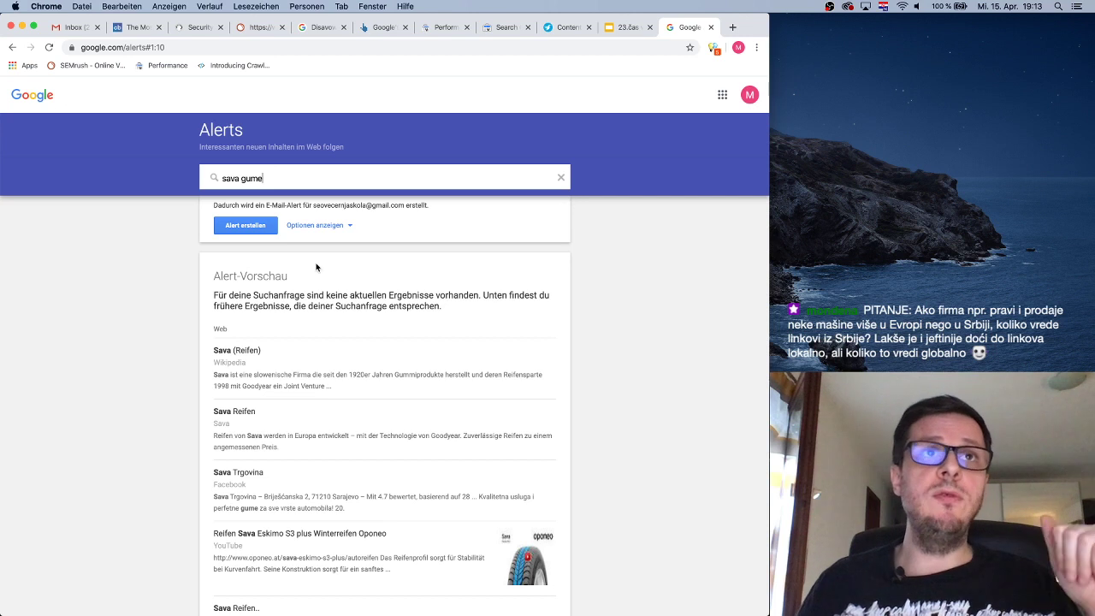
pyautogui.click(262, 227)
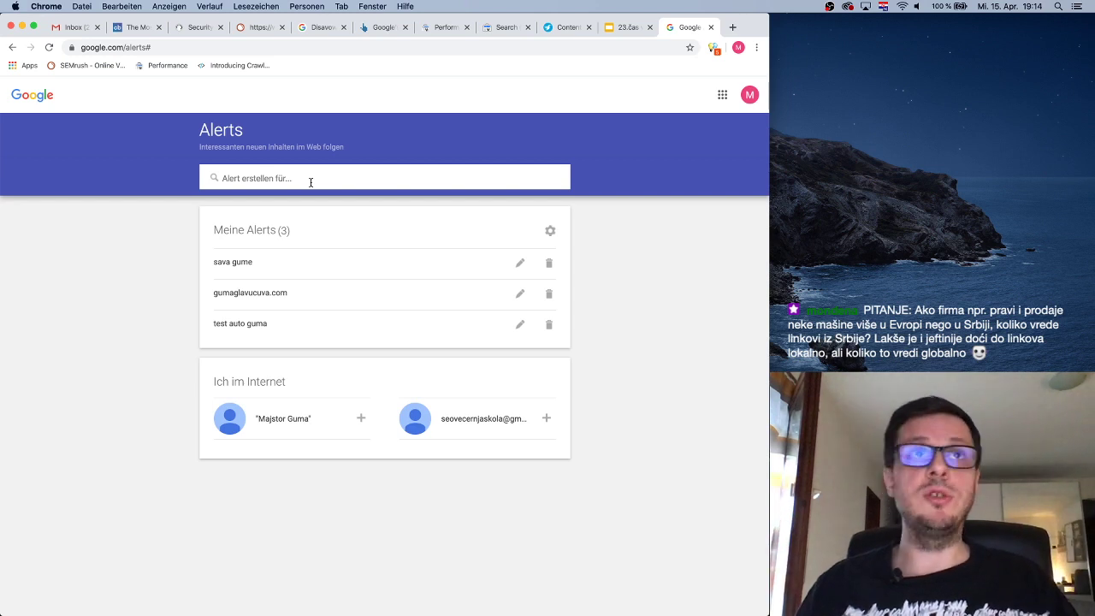
pyautogui.write('zimske')
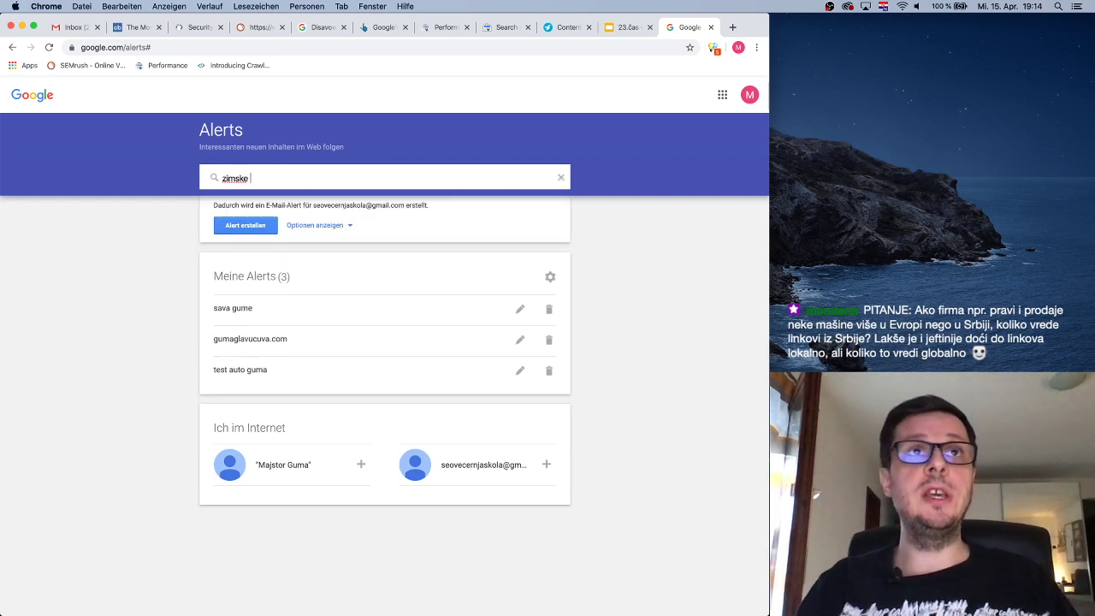
pyautogui.write(' gume')
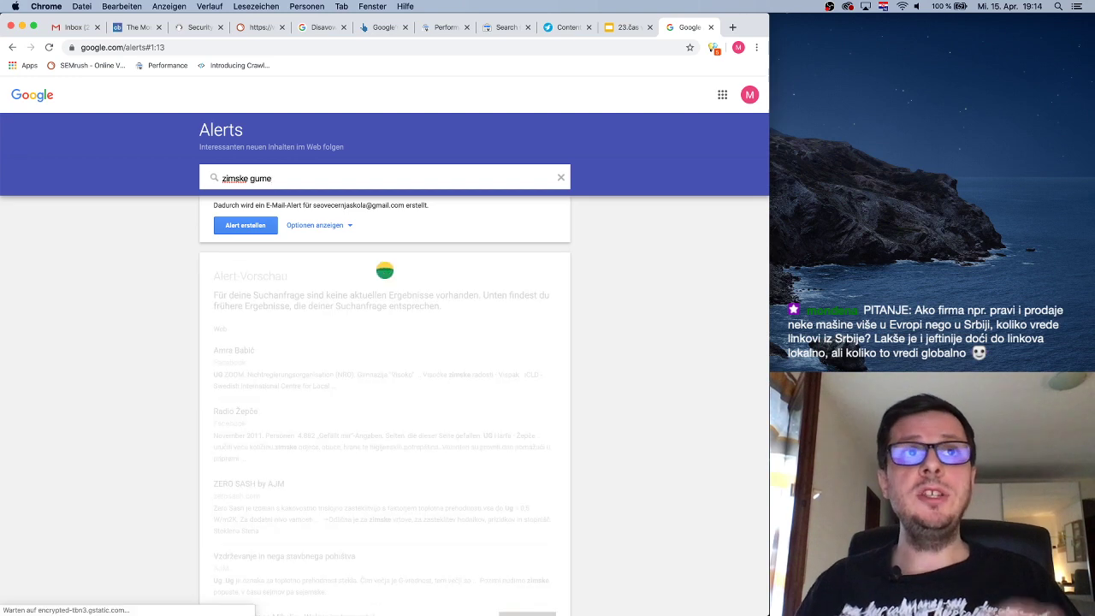
pyautogui.click(245, 225)
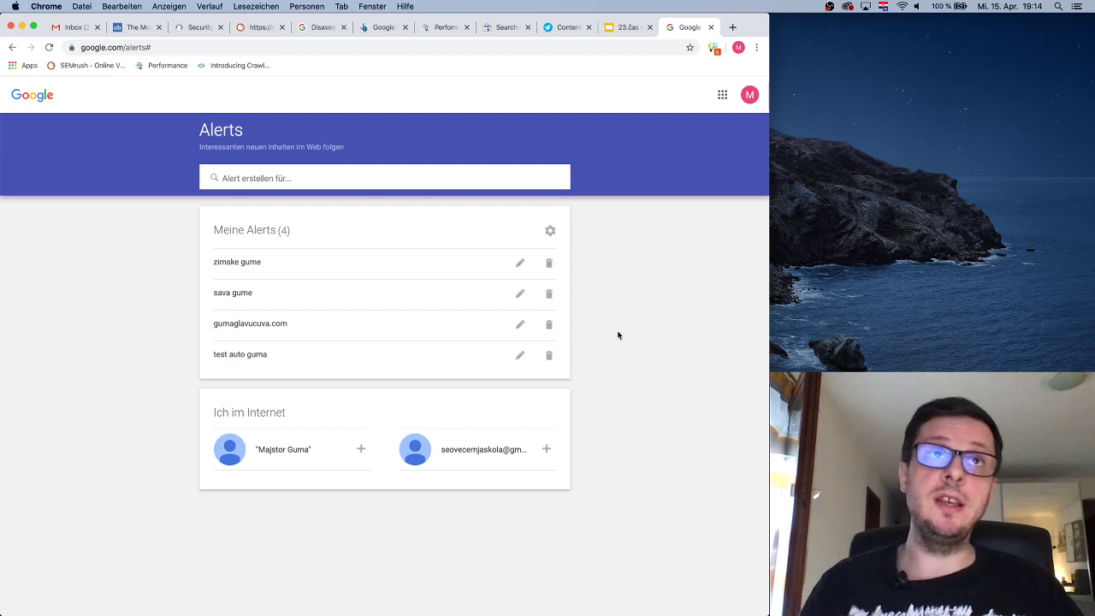
# Create an alert for the competitor name "kemoimpex".
pyautogui.click(399, 177)
pyautogui.write('kemoimpex')
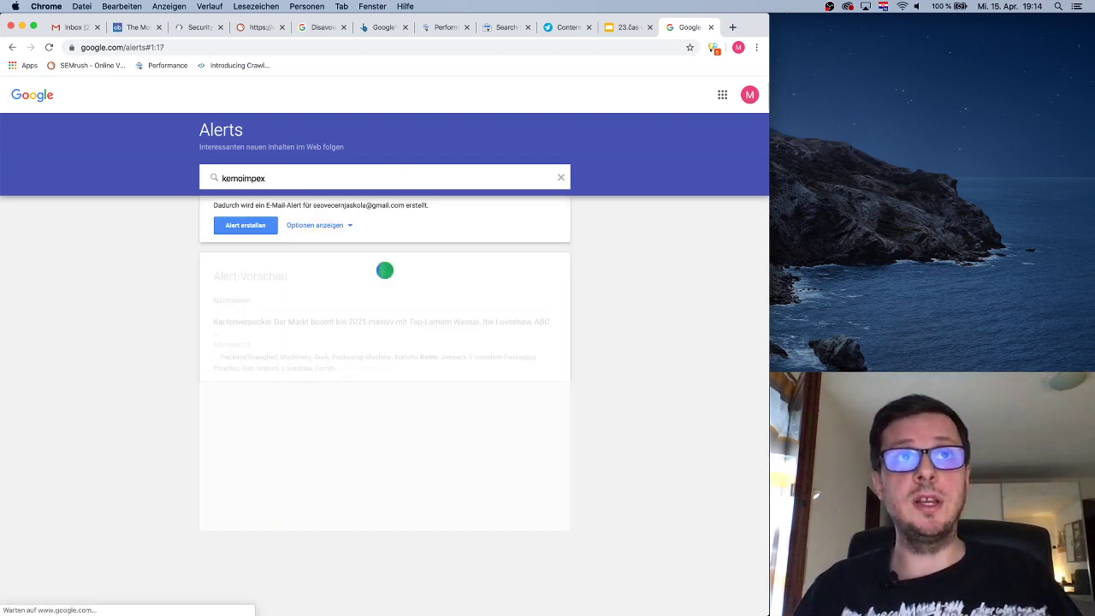
pyautogui.click(234, 227)
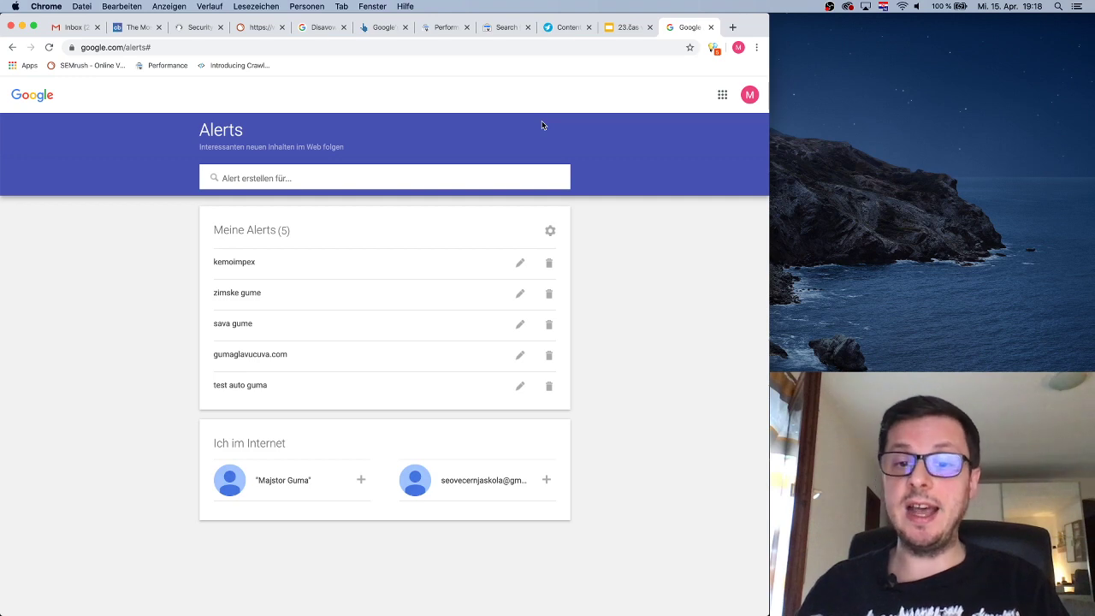
# Switch to the contentbird site, select its web address and look through the homepage's client logos, benefits and testimonials.
pyautogui.click(565, 27)
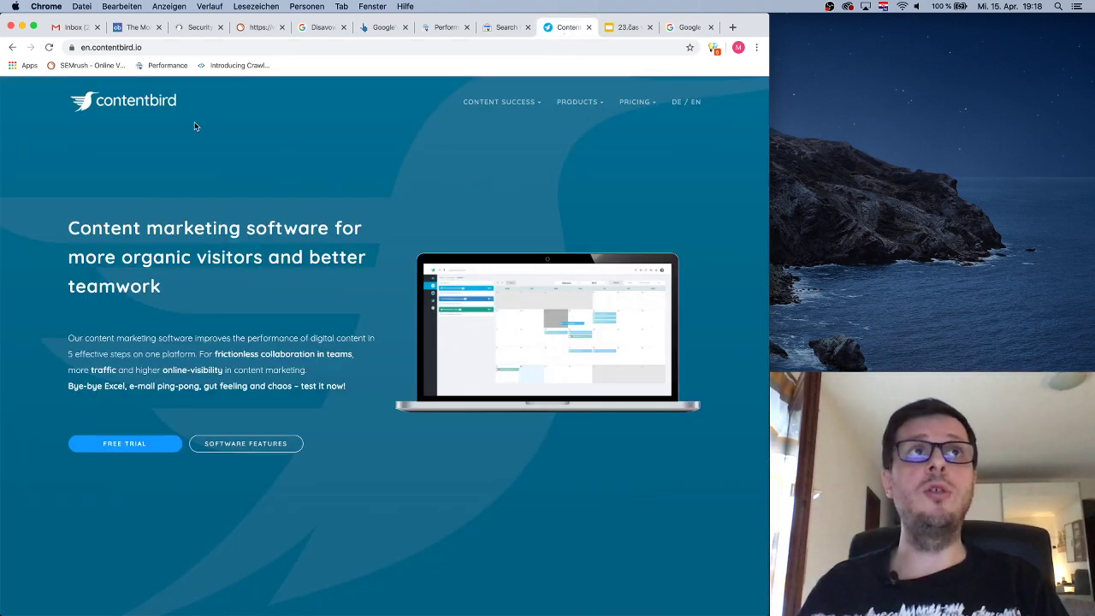
pyautogui.click(177, 48)
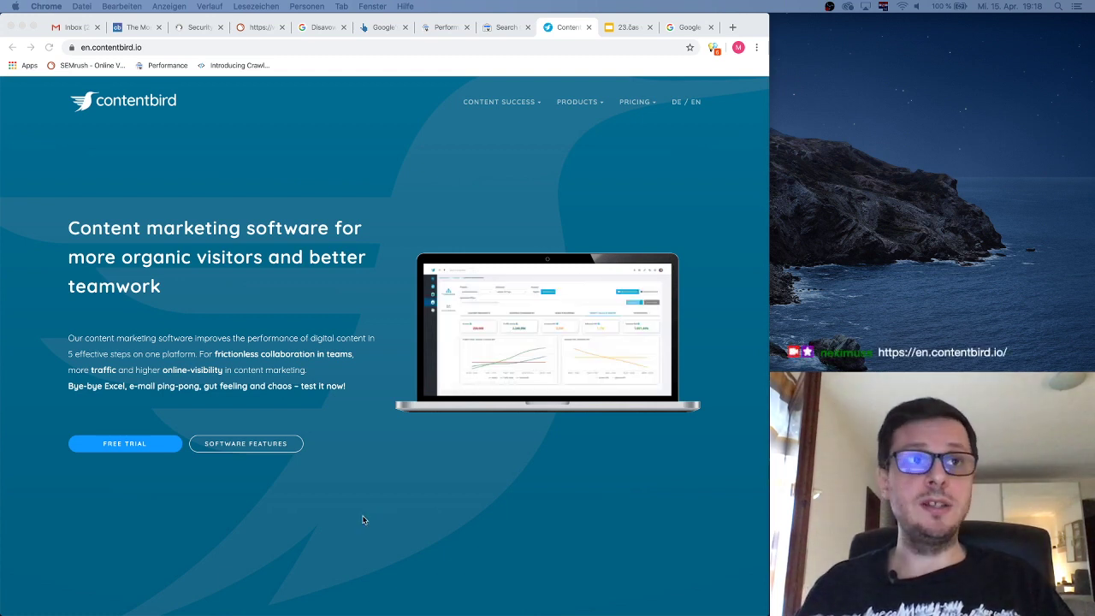
pyautogui.scroll(-1, 358, 346)
pyautogui.scroll(-8, 358, 346)
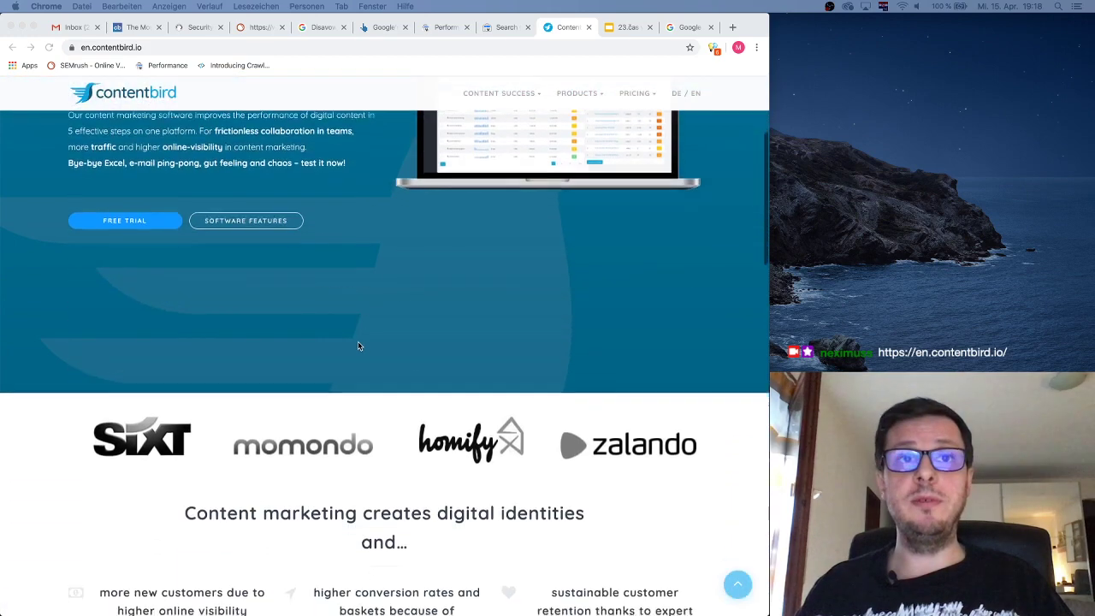
pyautogui.scroll(5, 351, 349)
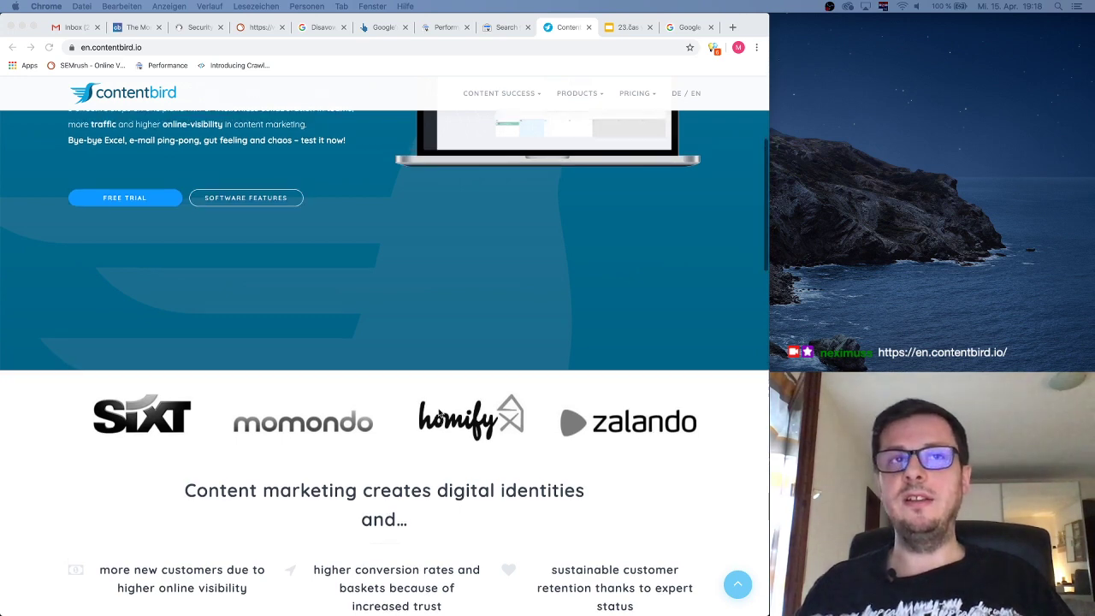
pyautogui.scroll(4, 651, 419)
pyautogui.scroll(-5, 397, 356)
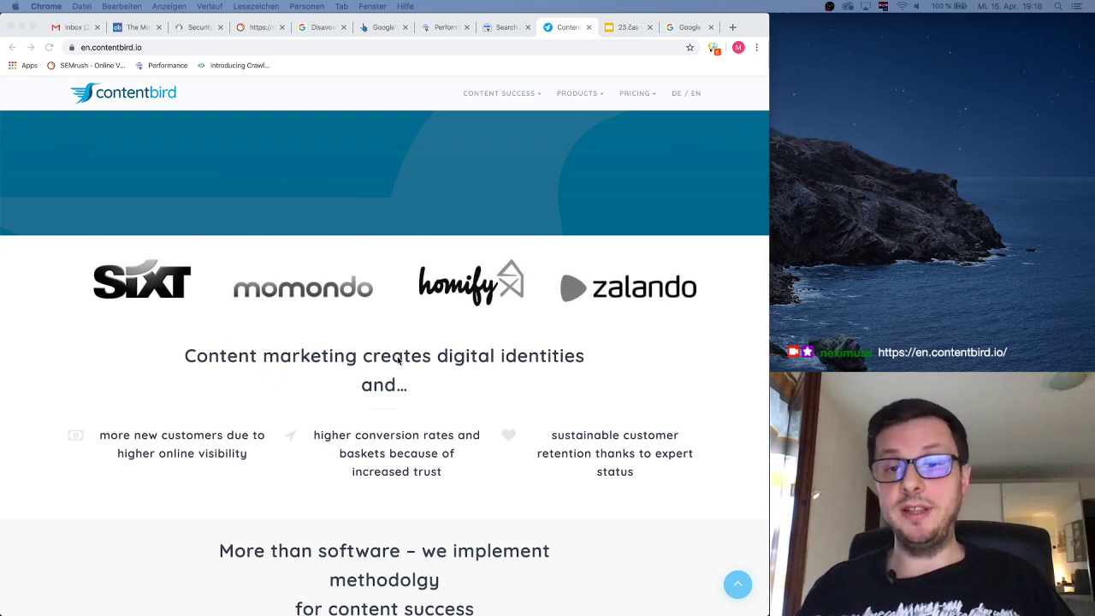
pyautogui.scroll(-5, 397, 360)
pyautogui.scroll(-5, 397, 360)
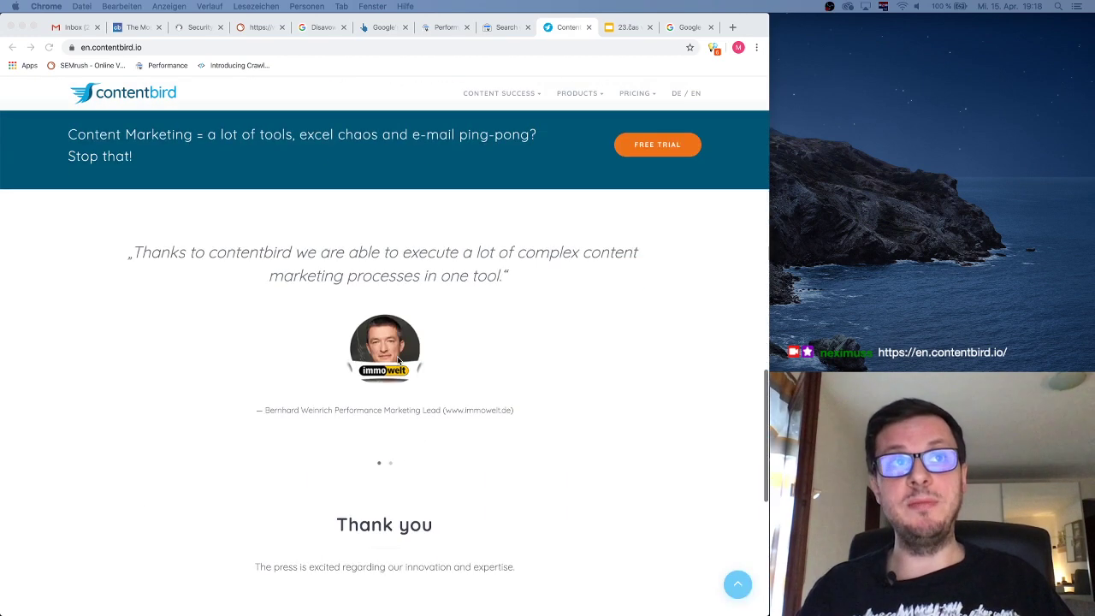
pyautogui.scroll(-5, 397, 360)
pyautogui.scroll(15, 397, 360)
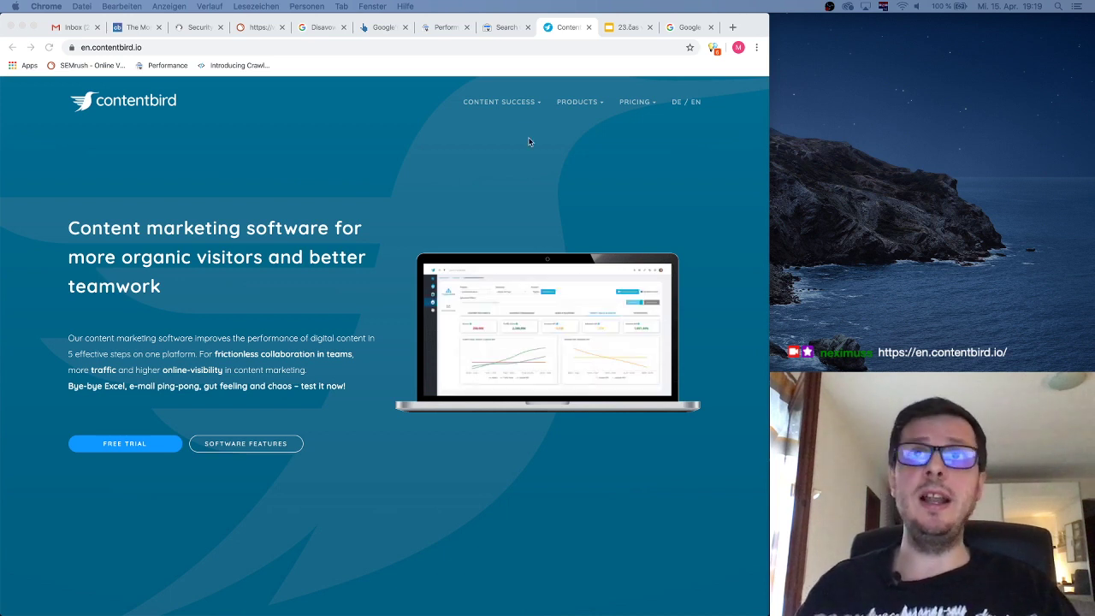
# Open contentbird's Content Workflow Platform pricing and compare the Start, Grow and Business plans.
pyautogui.moveTo(641, 105)
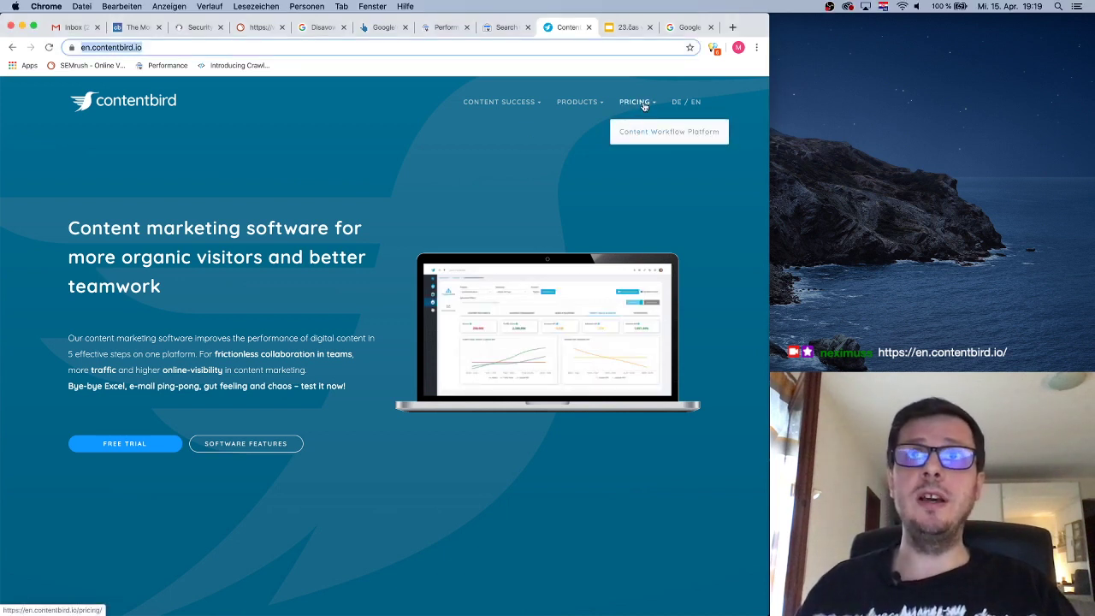
pyautogui.click(648, 134)
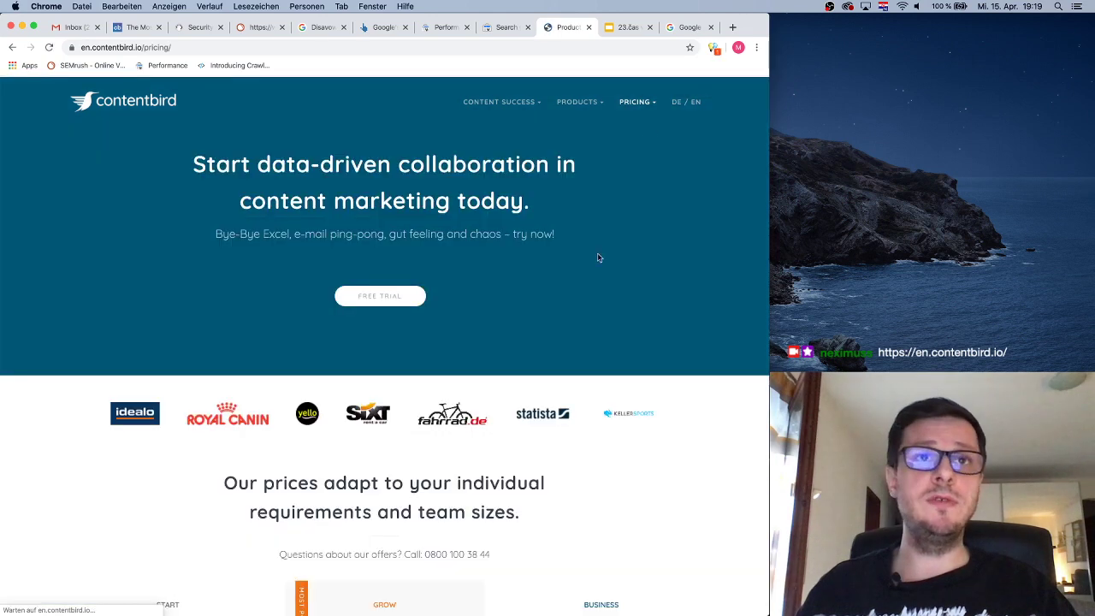
pyautogui.scroll(-4, 598, 293)
pyautogui.scroll(-3, 598, 293)
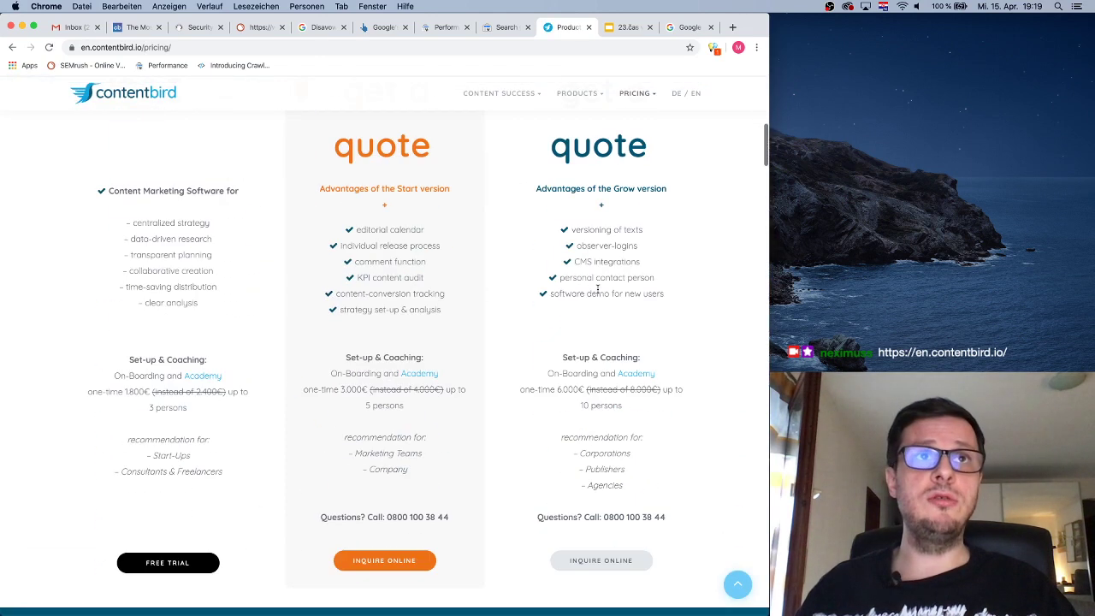
pyautogui.scroll(3, 598, 293)
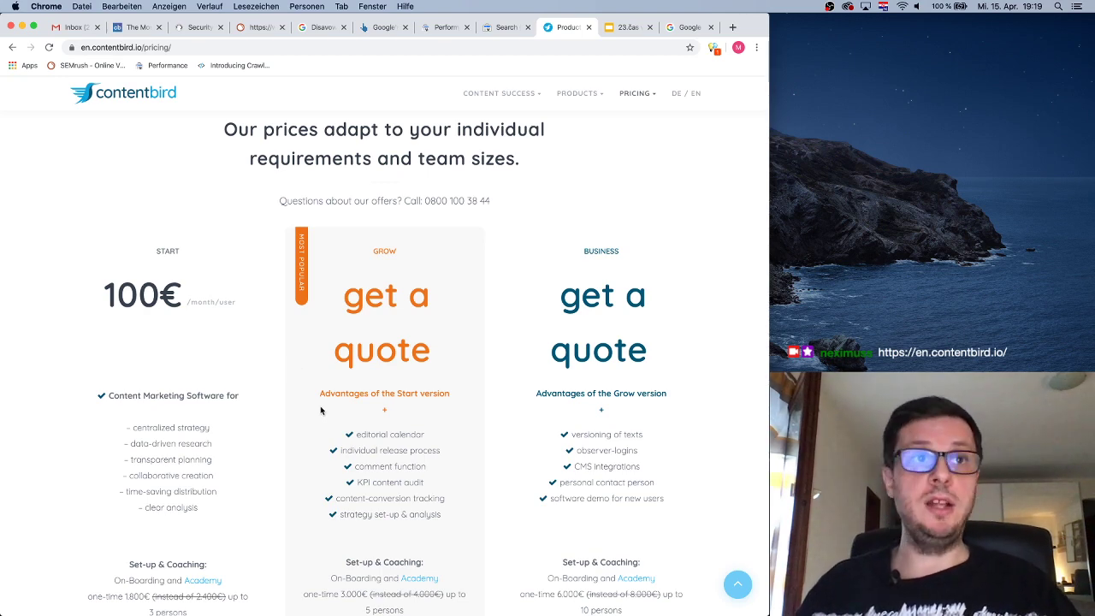
pyautogui.scroll(-3, 320, 405)
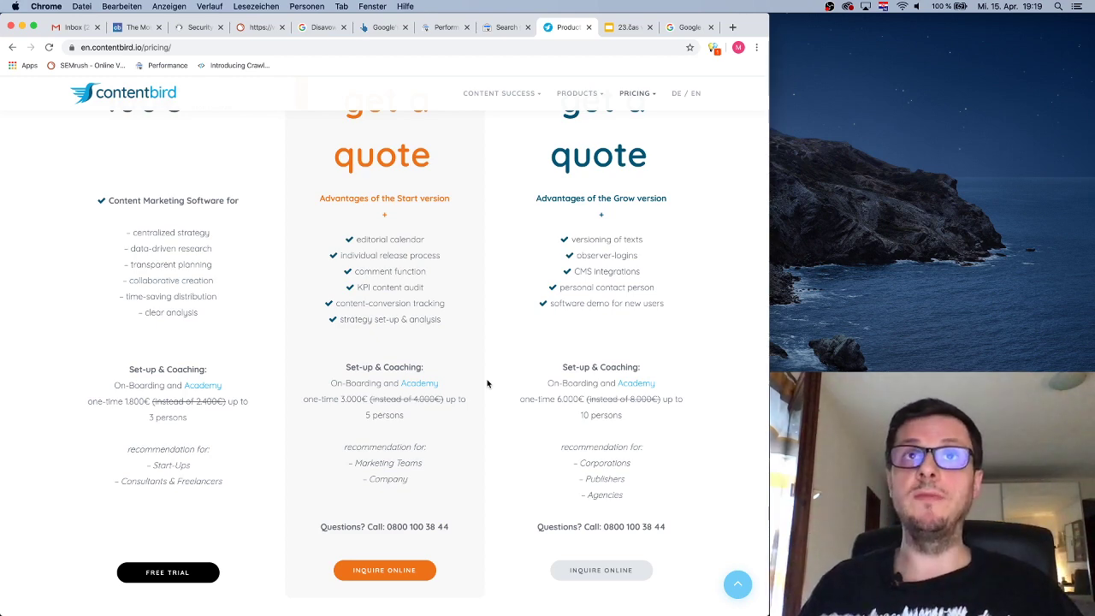
pyautogui.scroll(15, 487, 383)
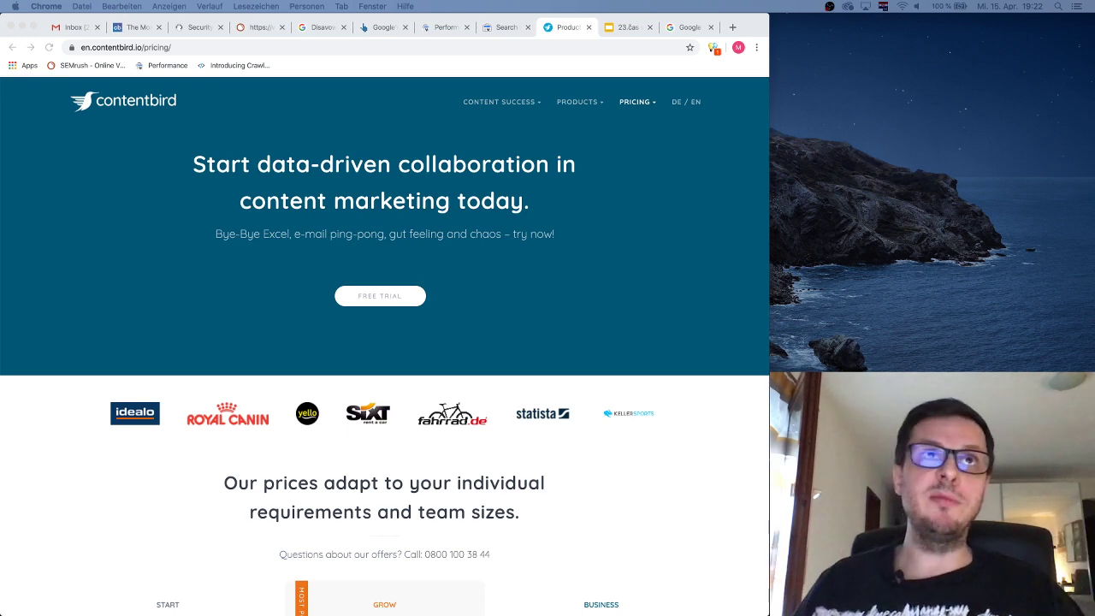
# Switch to the Semrush backlink report for knowbe4.com and view its referring domains.
pyautogui.click(246, 28)
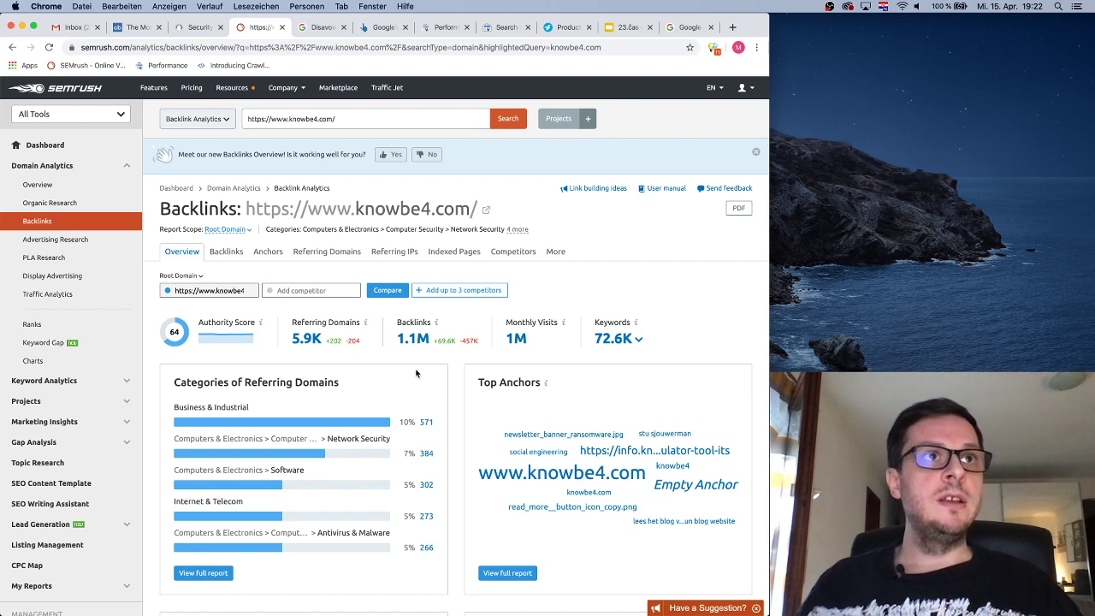
pyautogui.click(307, 339)
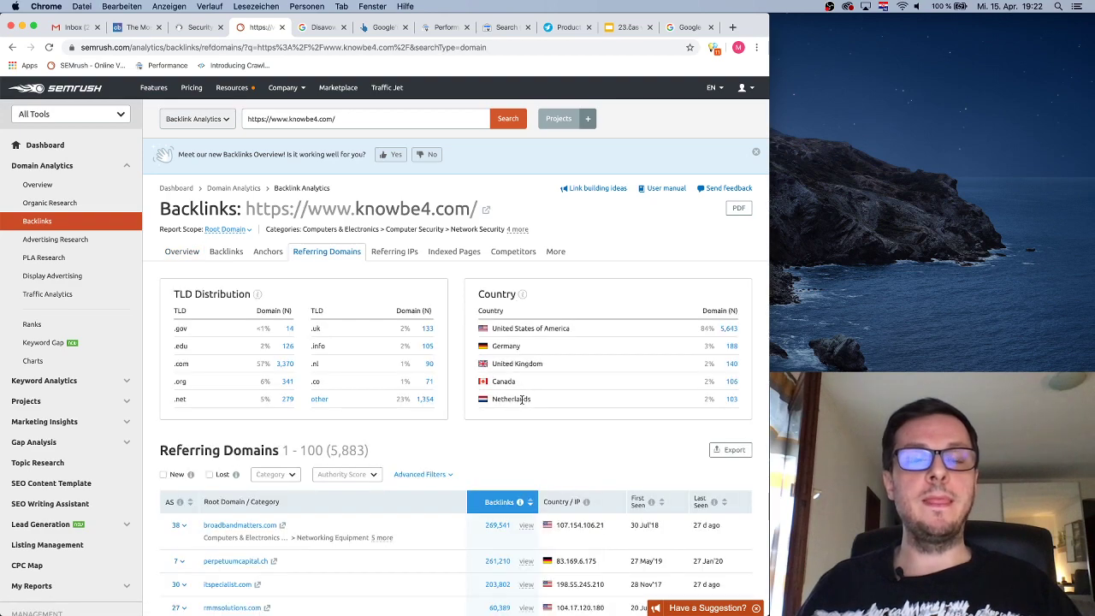
pyautogui.scroll(-5, 525, 391)
pyautogui.scroll(5, 452, 360)
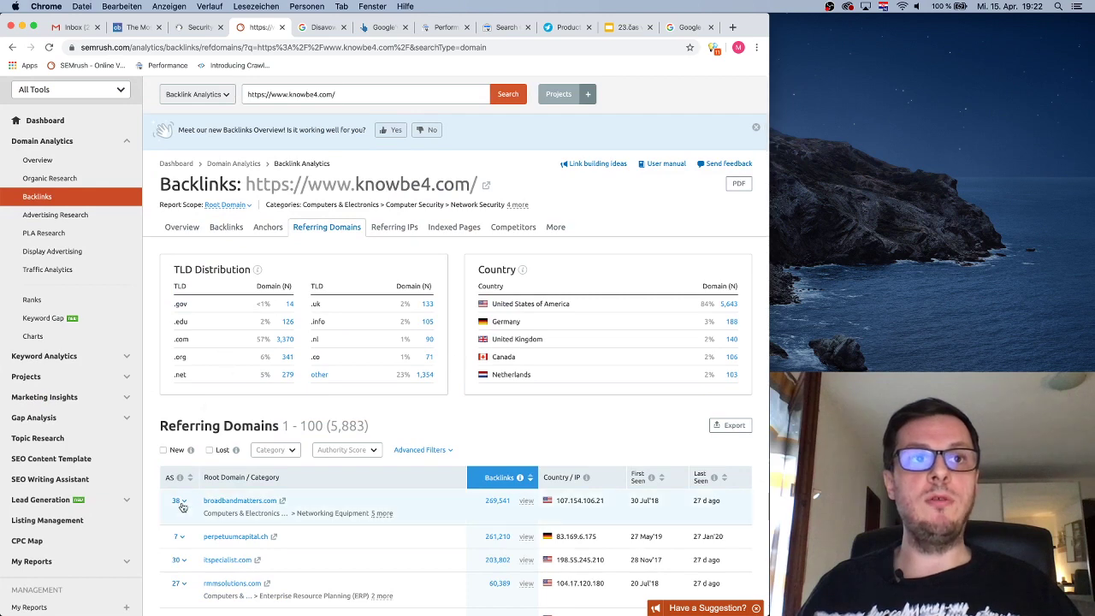
# Return to the backlink overview and open the referring domains that have an authority score of 0–10.
pyautogui.click(181, 227)
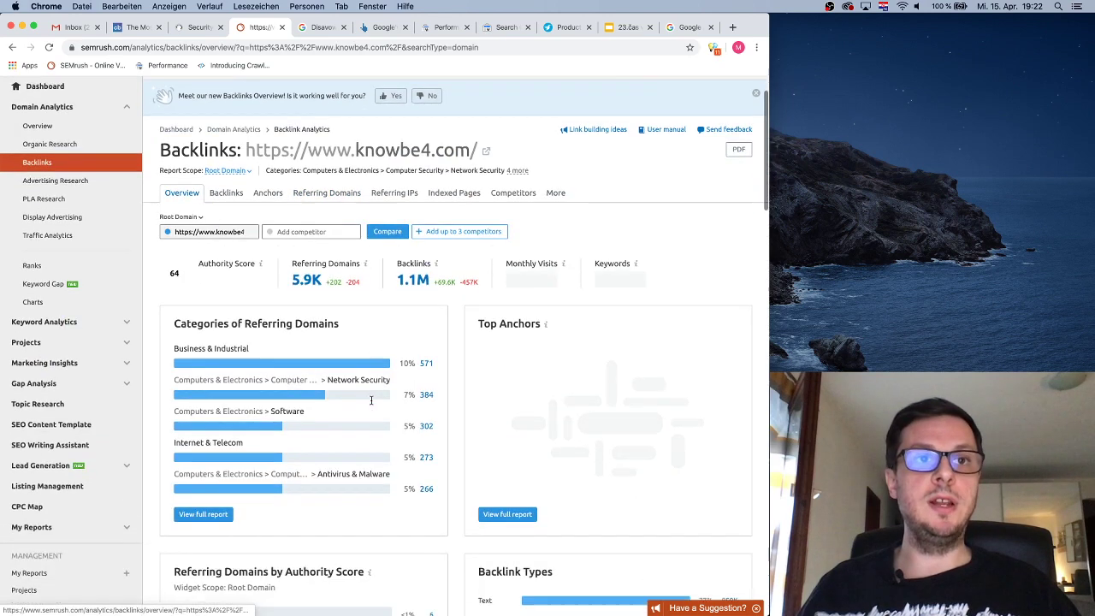
pyautogui.scroll(-5, 282, 360)
pyautogui.click(280, 360)
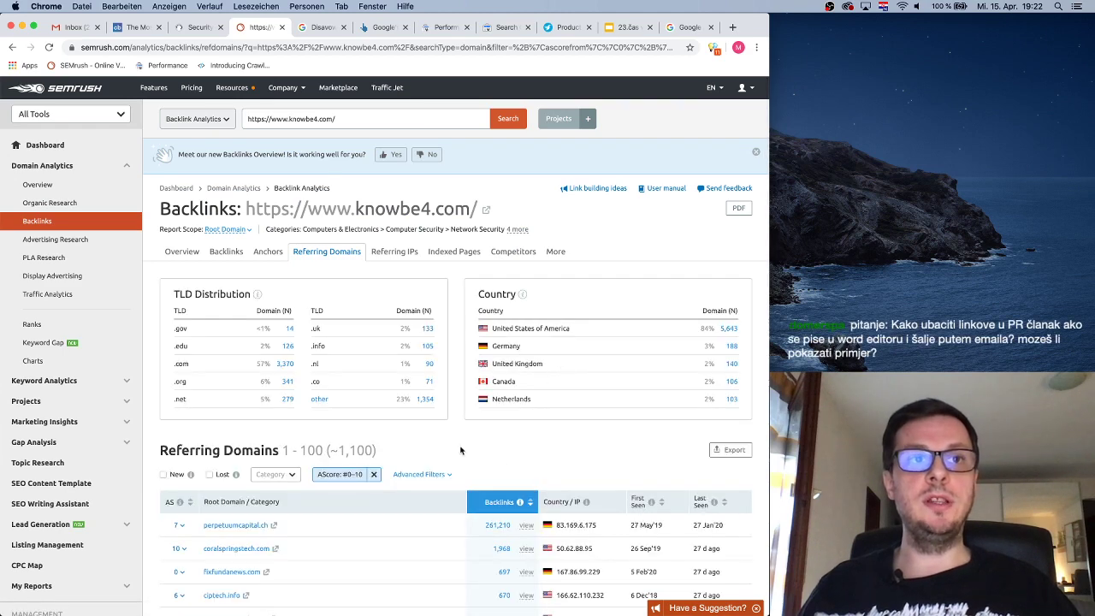
# Look through the low-authority referring domains, check the marygold74.eu entry and return to the filtered list.
pyautogui.scroll(-3, 459, 450)
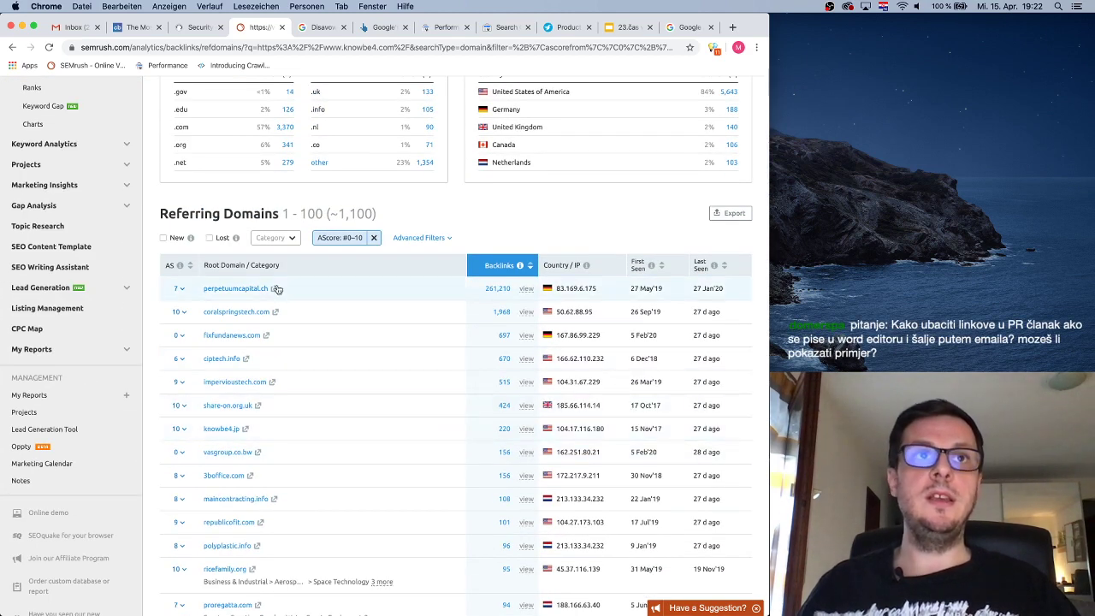
pyautogui.scroll(-5, 356, 462)
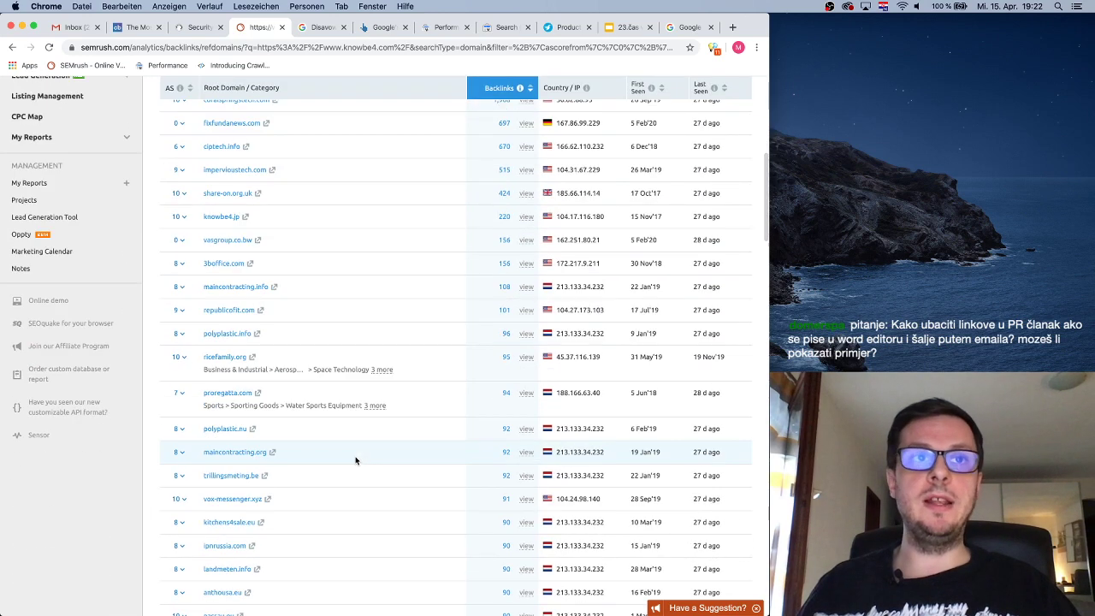
pyautogui.scroll(-2, 354, 460)
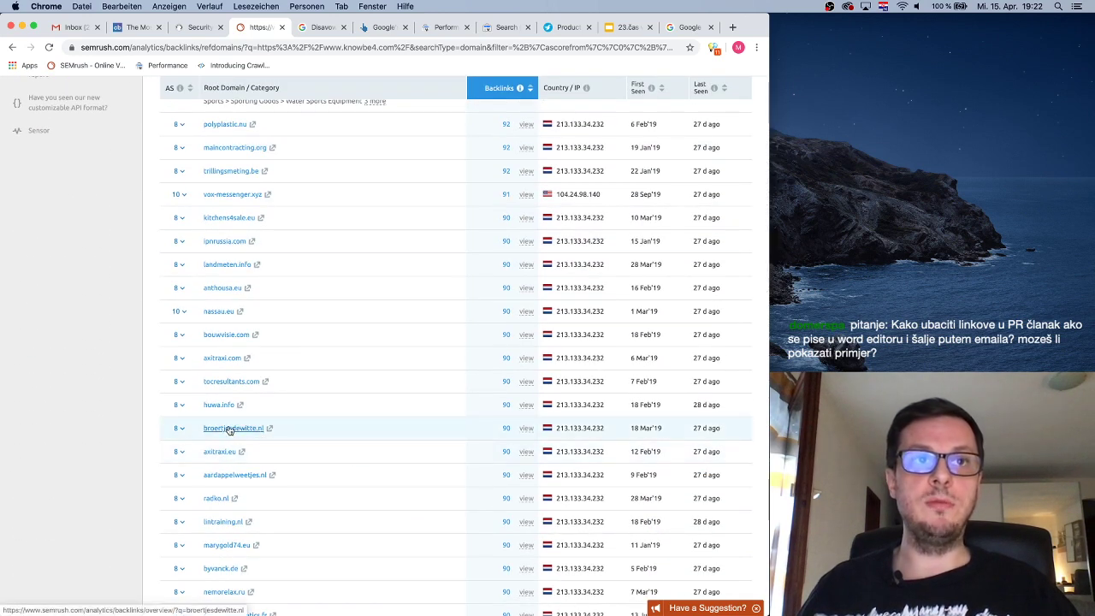
pyautogui.scroll(-2, 333, 472)
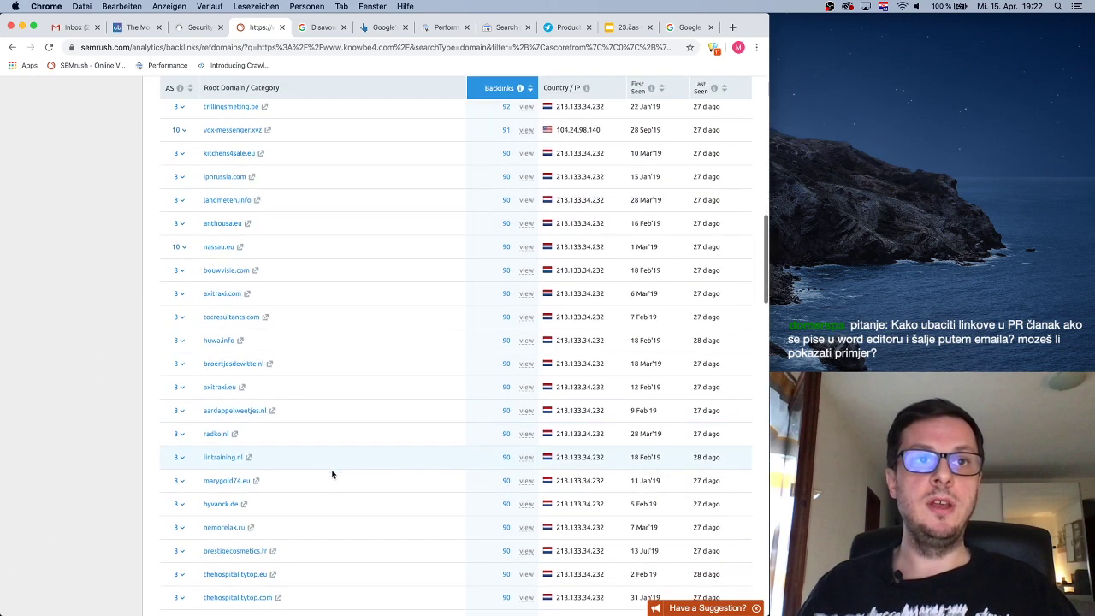
pyautogui.click(227, 481)
pyautogui.click(12, 47)
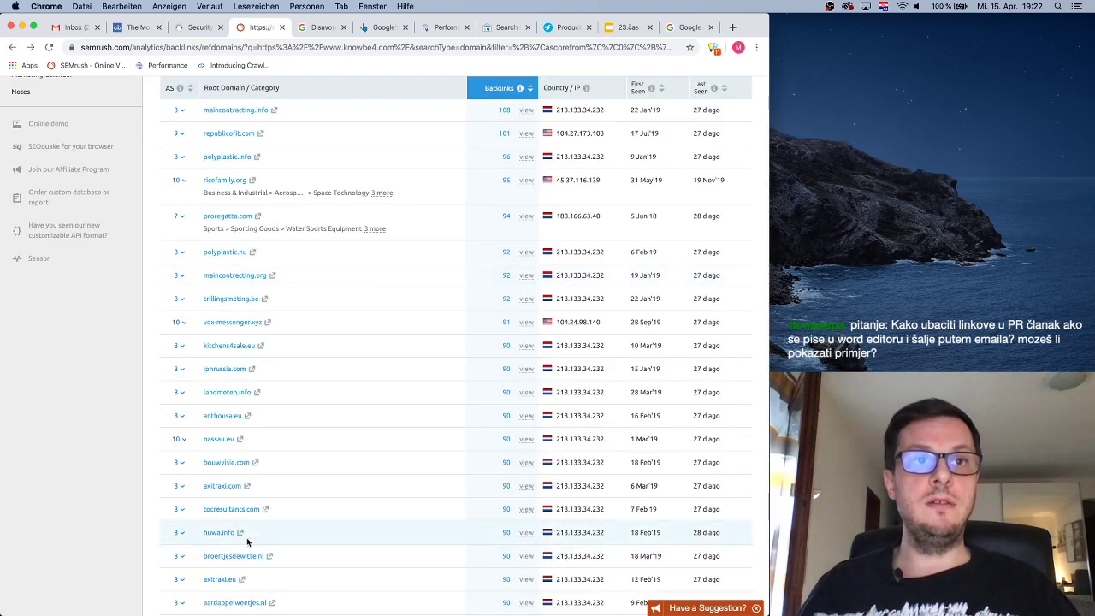
# Open the vox-messenger.xyz website from the low-authority referring domains and return to the list while it loads.
pyautogui.scroll(-1, 297, 550)
pyautogui.scroll(-2, 297, 551)
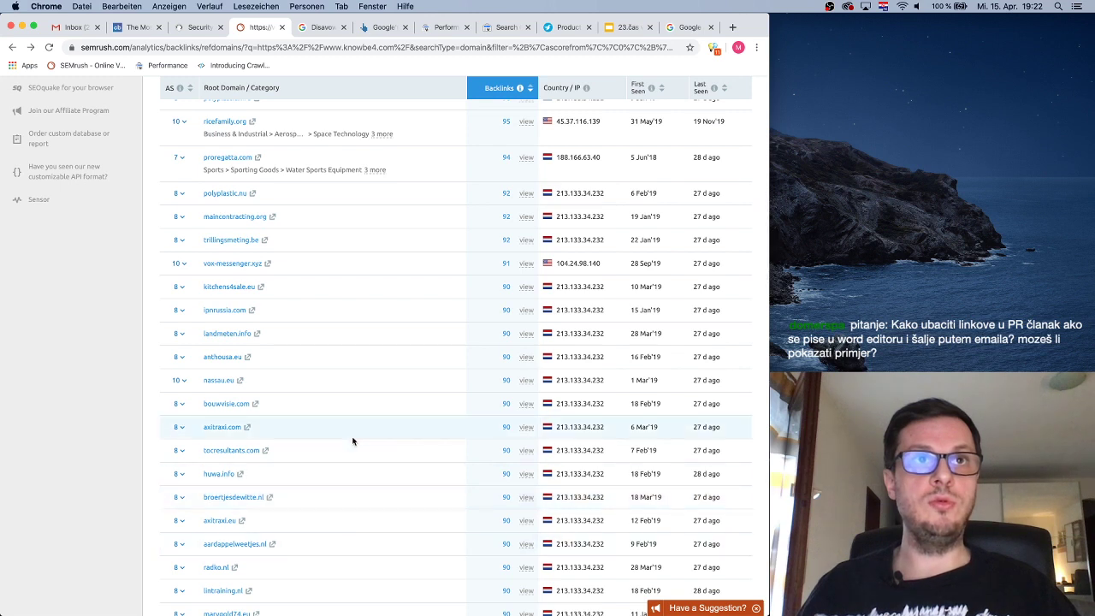
pyautogui.click(266, 264)
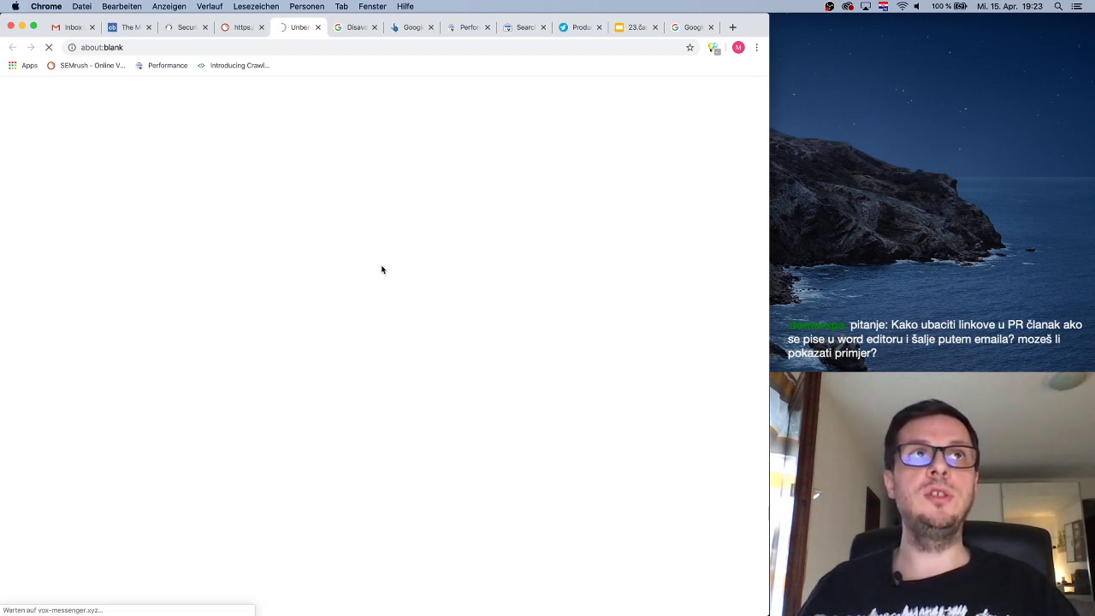
pyautogui.click(242, 28)
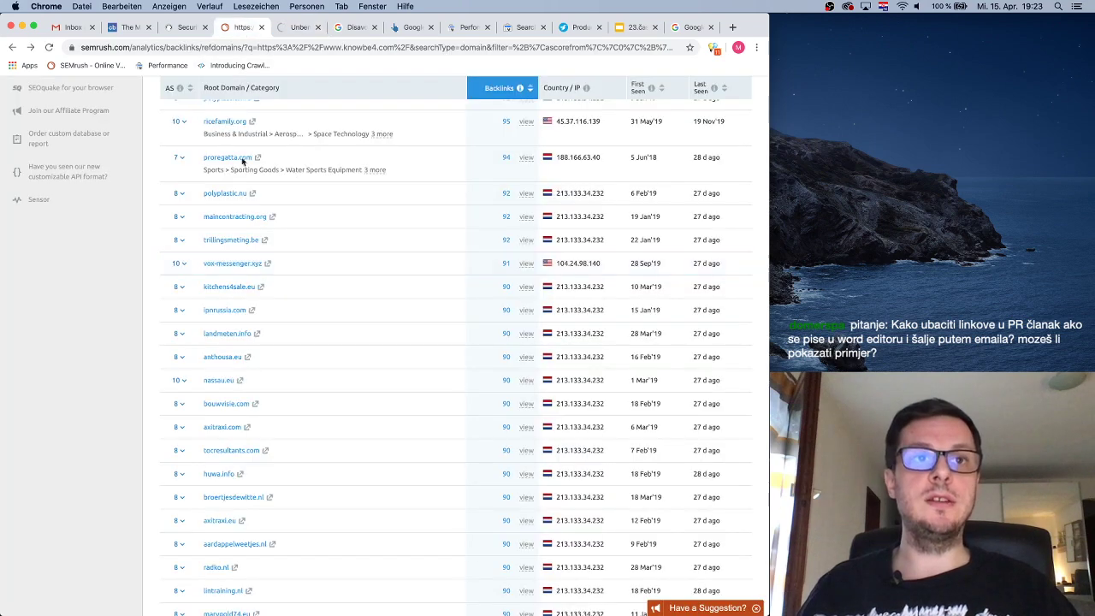
# Look further down the referring domains, open the hzpcresearch.nl website and return to the list.
pyautogui.scroll(-5, 359, 504)
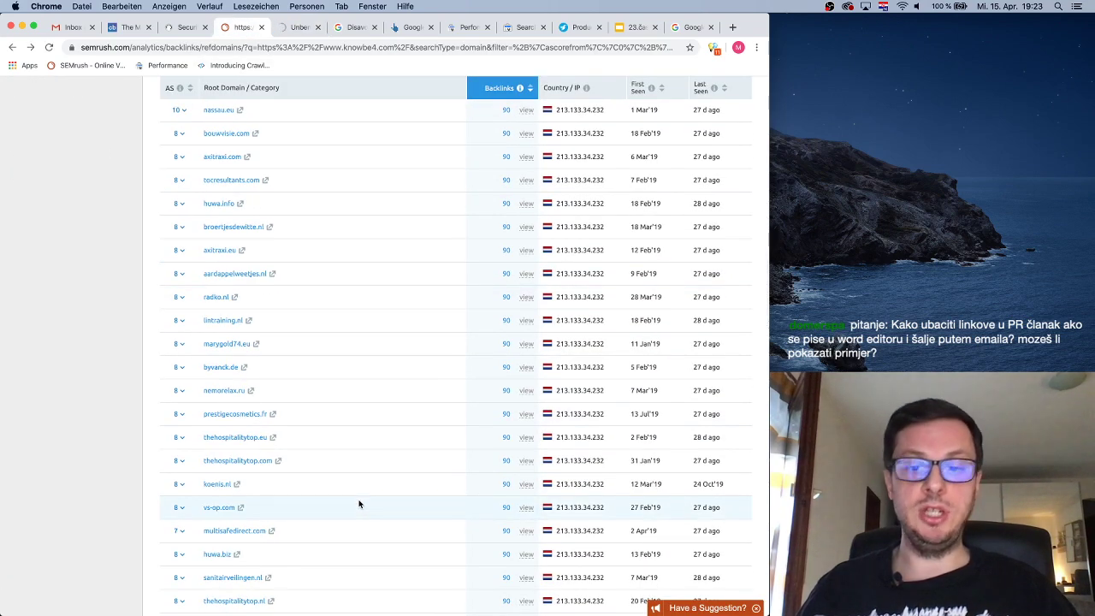
pyautogui.scroll(-2, 352, 502)
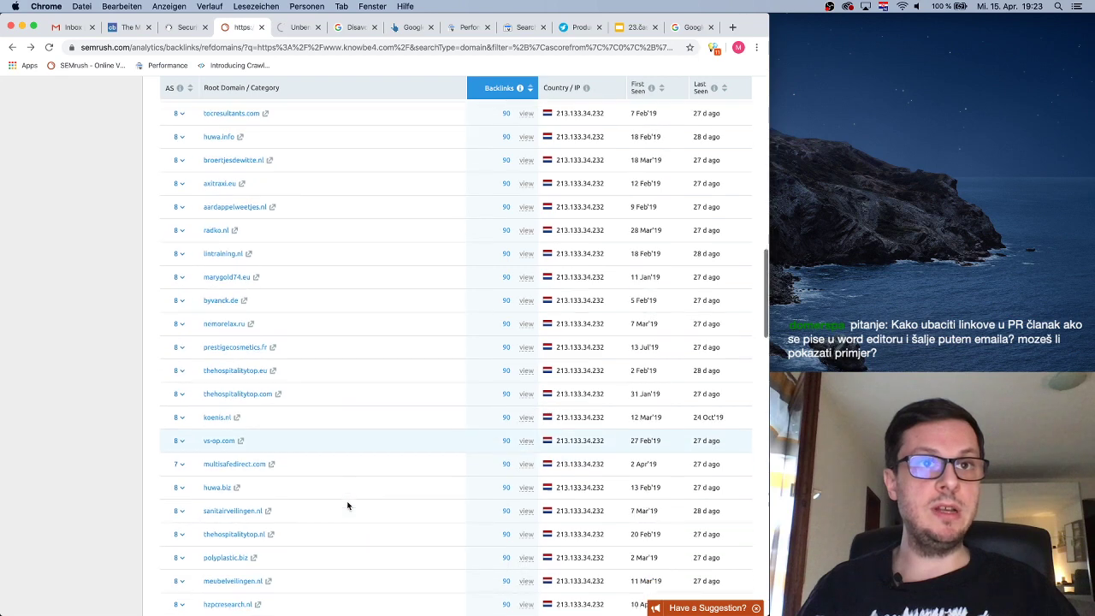
pyautogui.scroll(-2, 347, 506)
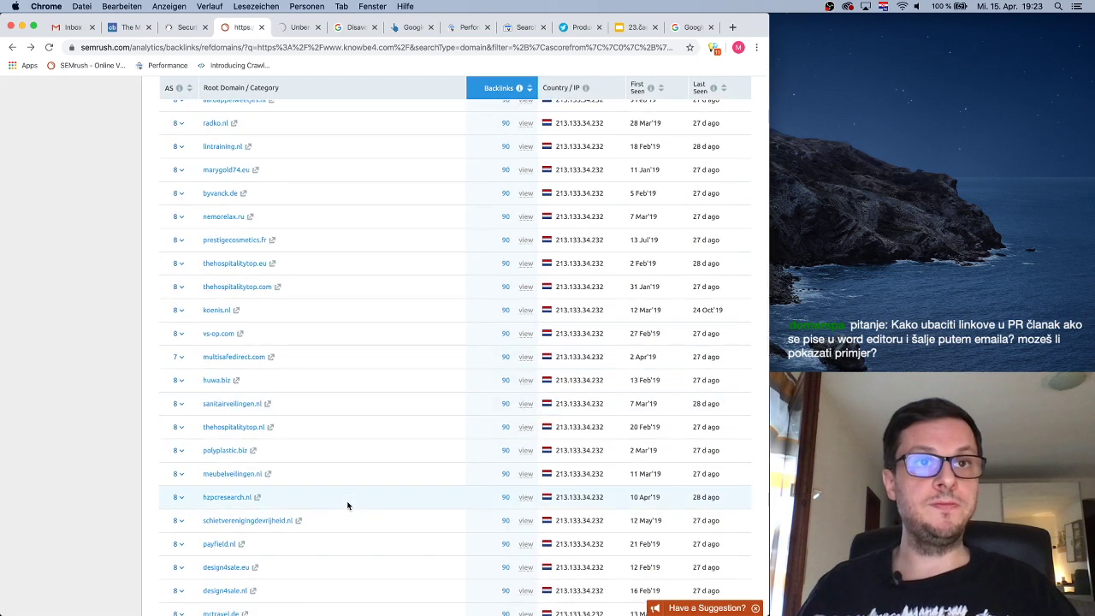
pyautogui.click(256, 497)
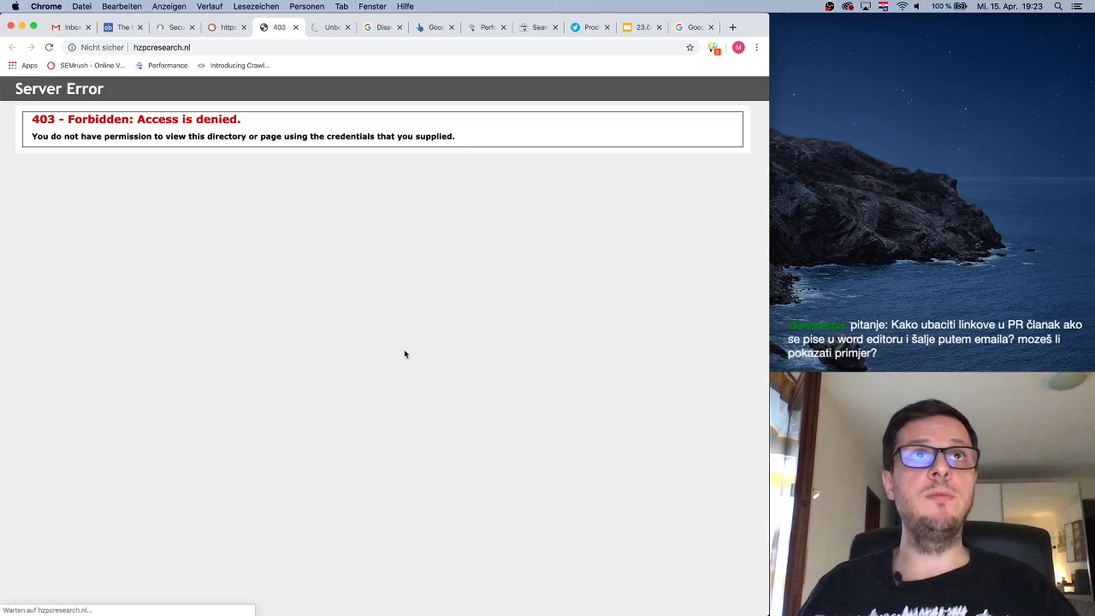
pyautogui.click(154, 49)
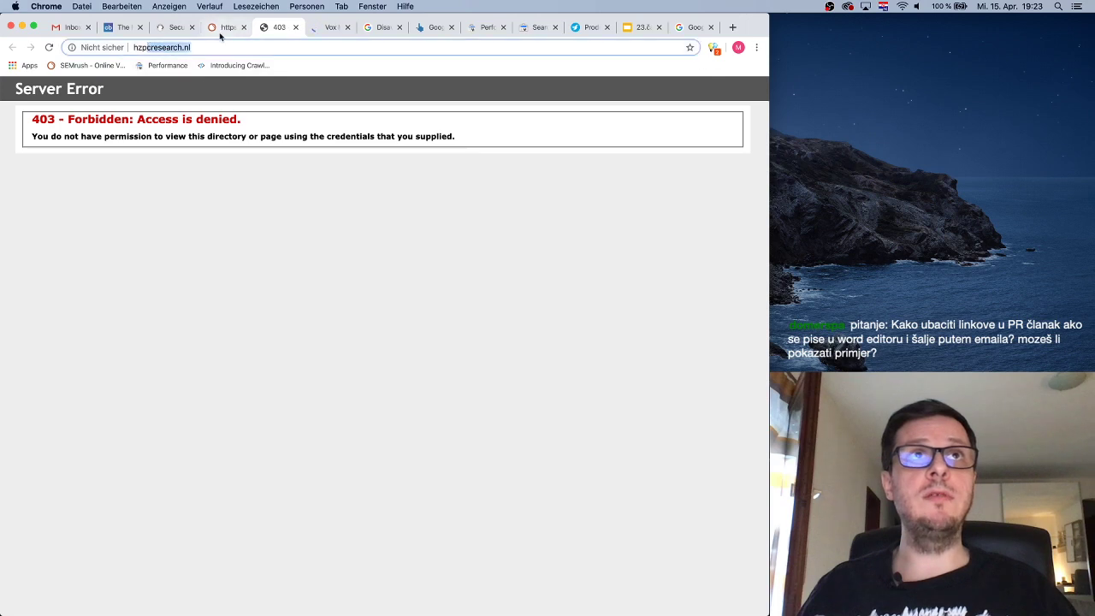
pyautogui.click(221, 28)
pyautogui.scroll(-1, 348, 519)
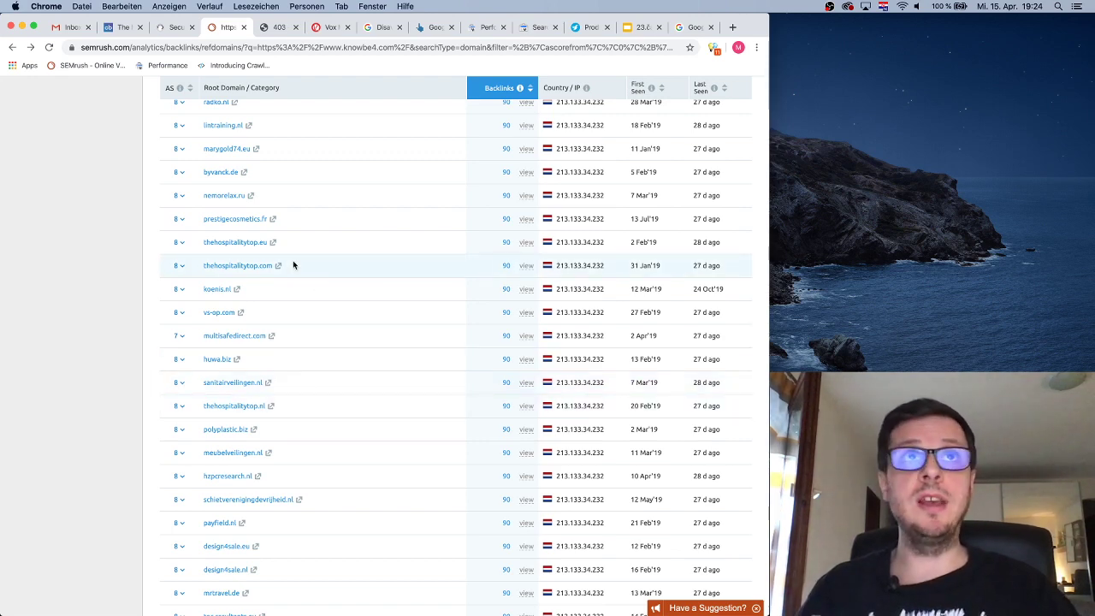
# Look through the vox-messenger.xyz homepage down to its footer and return to the referring domains list.
pyautogui.click(324, 29)
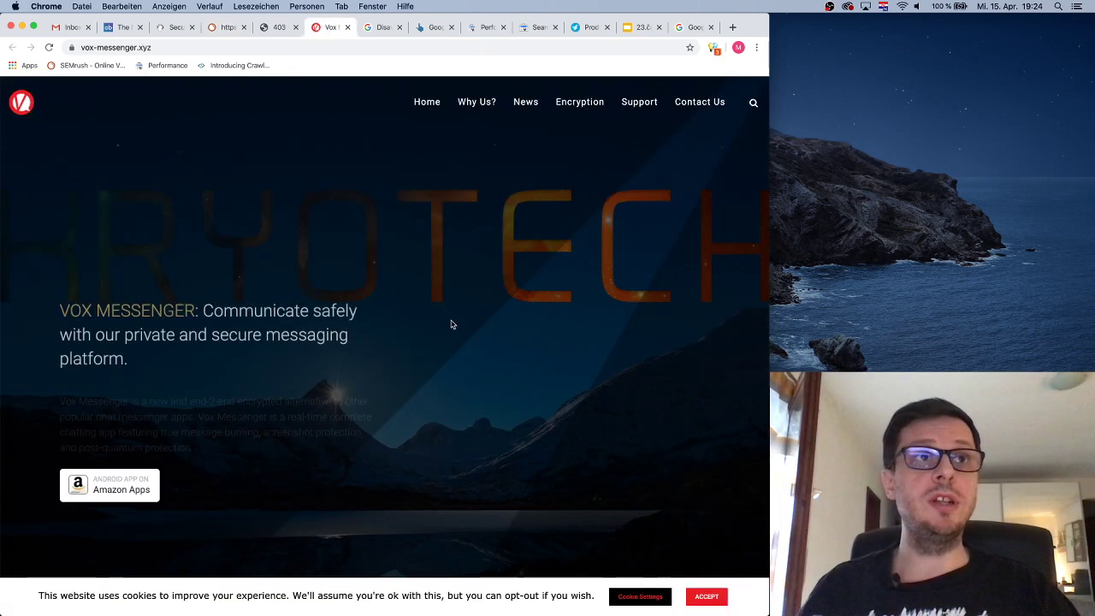
pyautogui.scroll(-20, 386, 305)
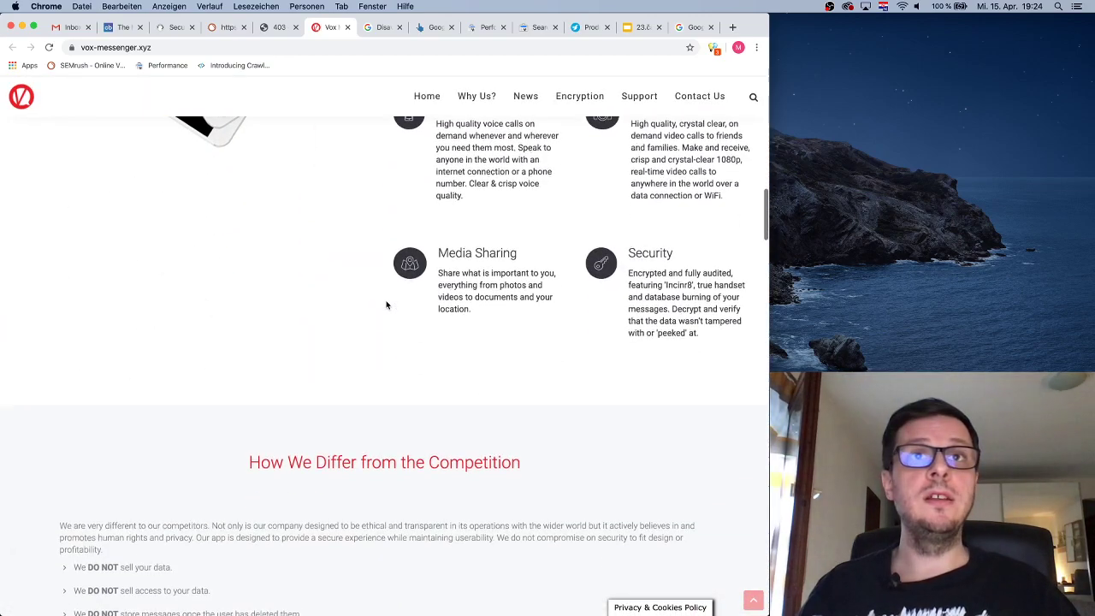
pyautogui.scroll(-15, 386, 305)
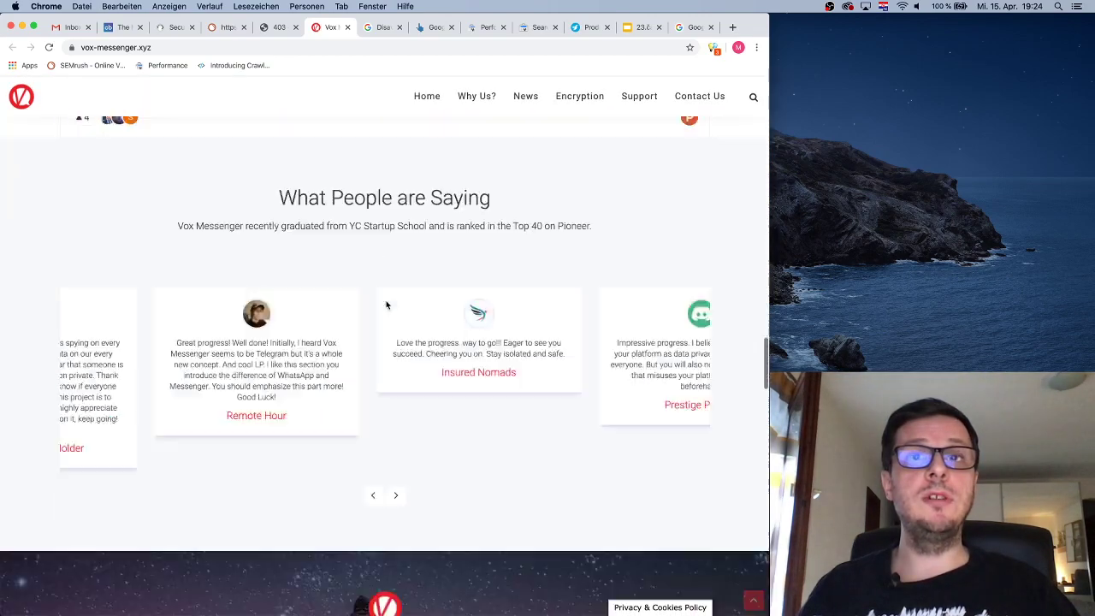
pyautogui.scroll(-10, 386, 305)
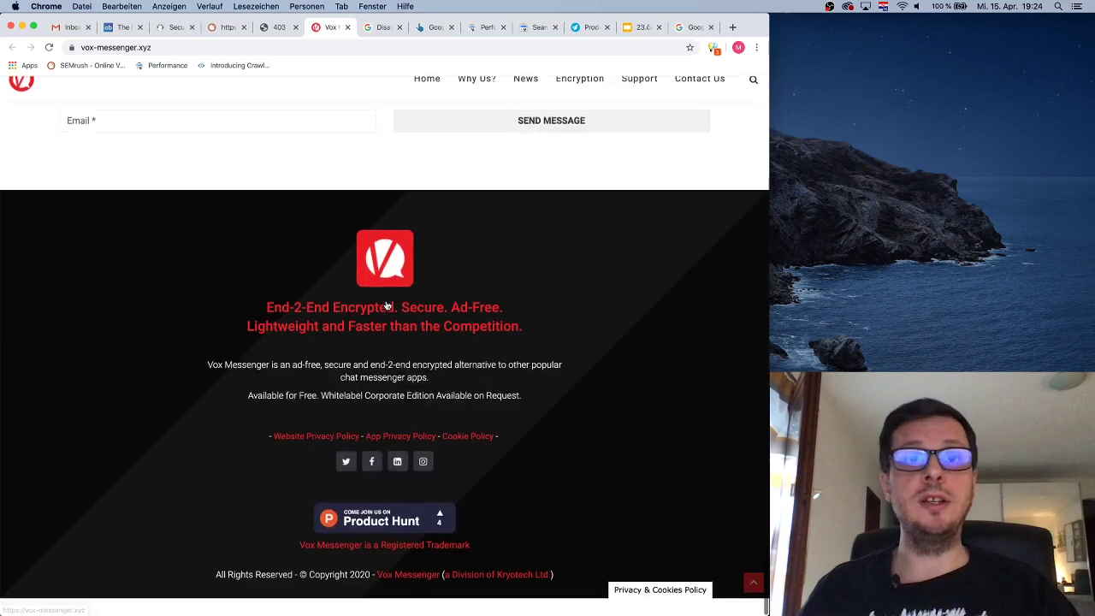
pyautogui.scroll(20, 386, 306)
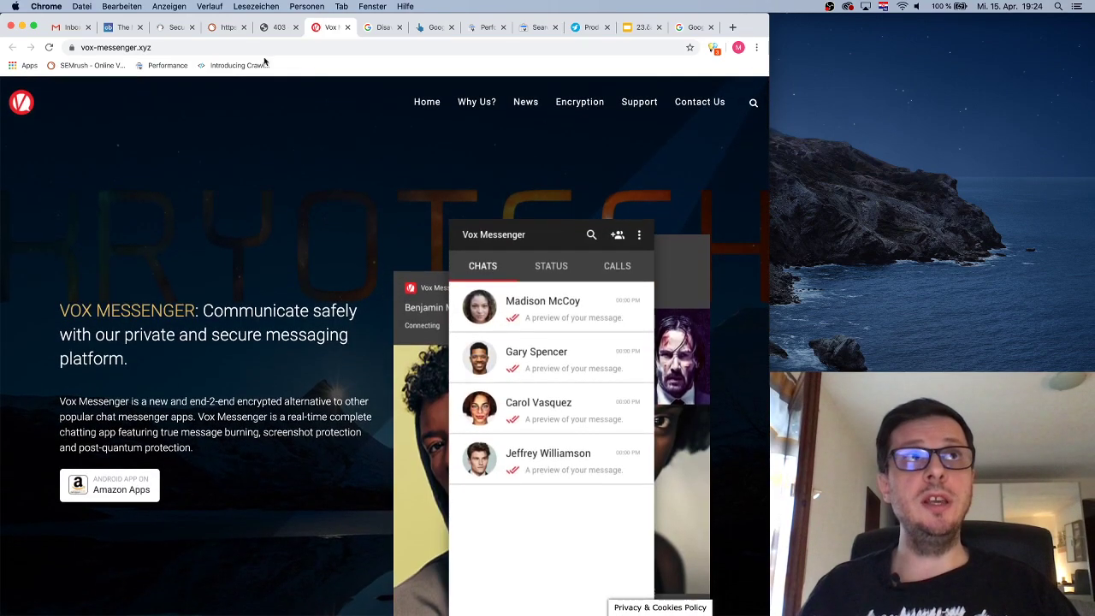
pyautogui.click(276, 27)
pyautogui.click(225, 28)
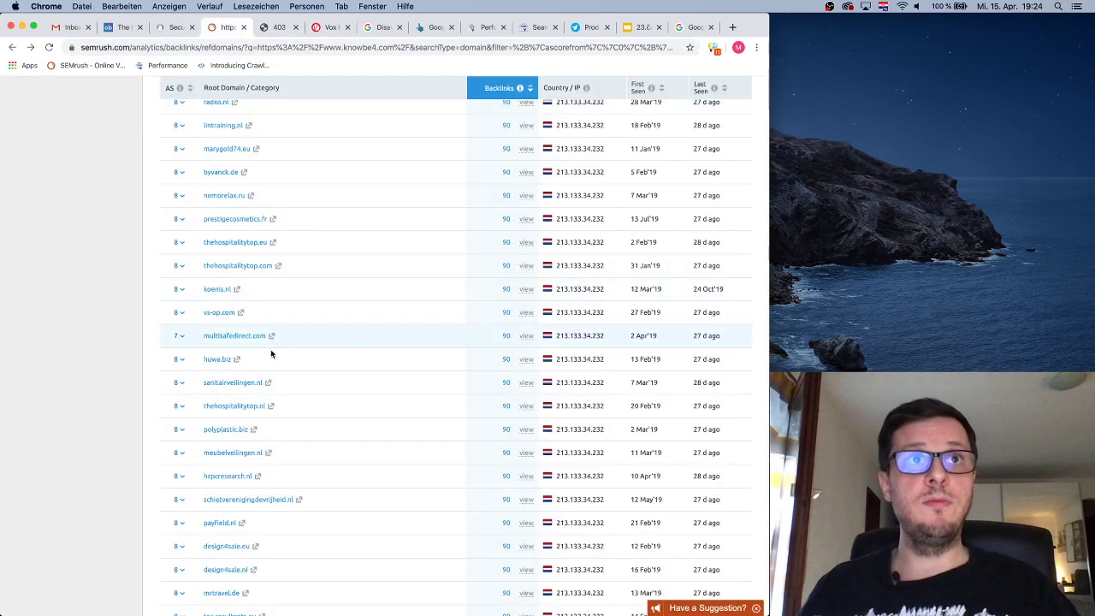
# Leave the knowbe4.com referring domains report and open the Backlink Audit tool from the project tools.
pyautogui.scroll(10, 318, 200)
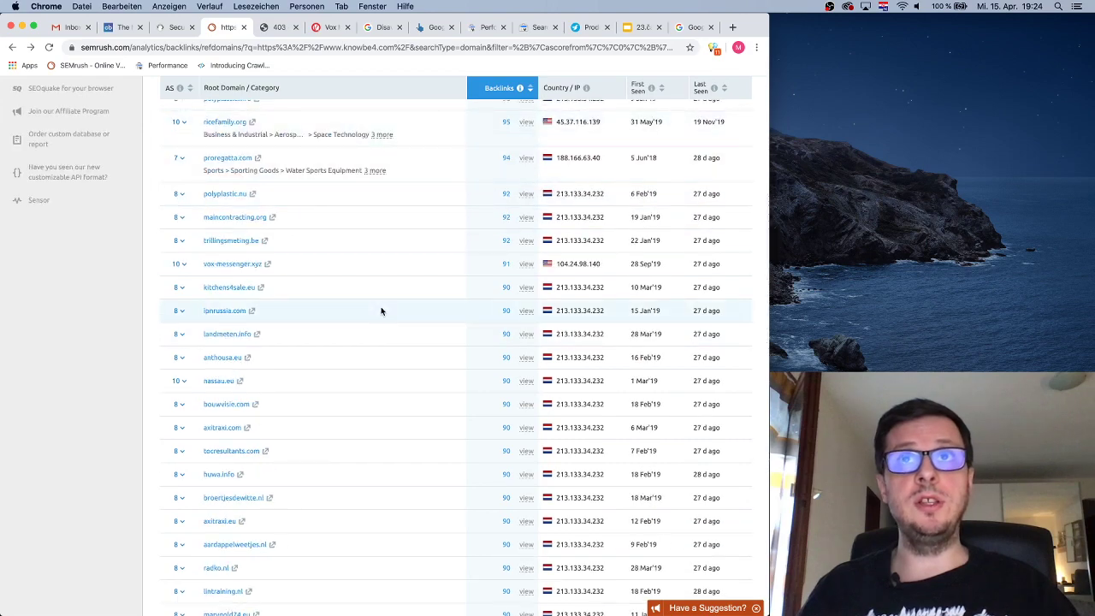
pyautogui.scroll(2, 393, 311)
pyautogui.scroll(5, 411, 311)
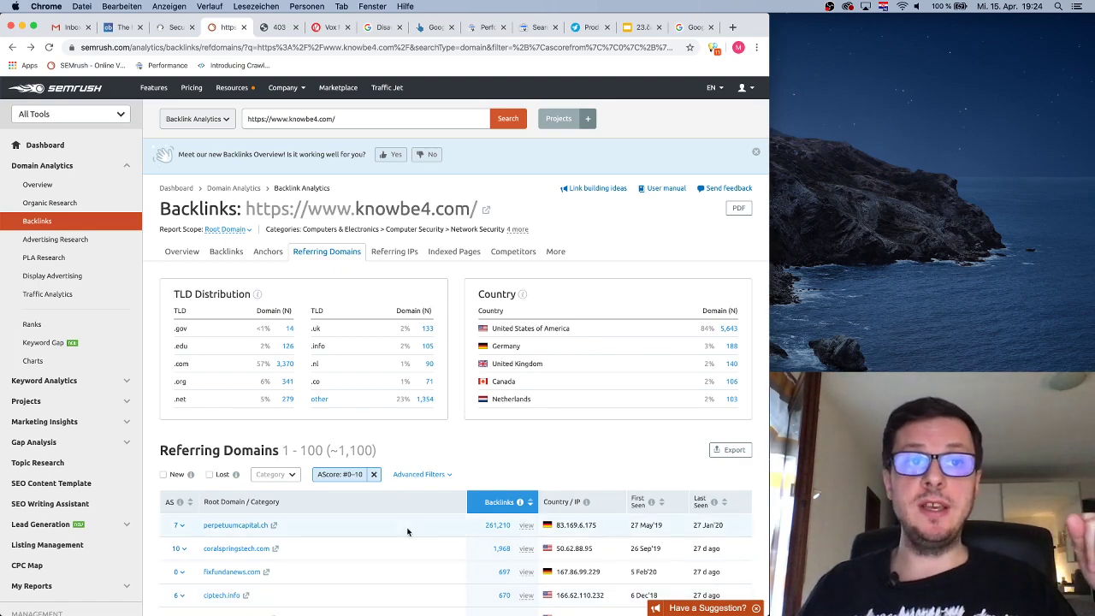
pyautogui.scroll(-10, 409, 529)
pyautogui.scroll(10, 407, 532)
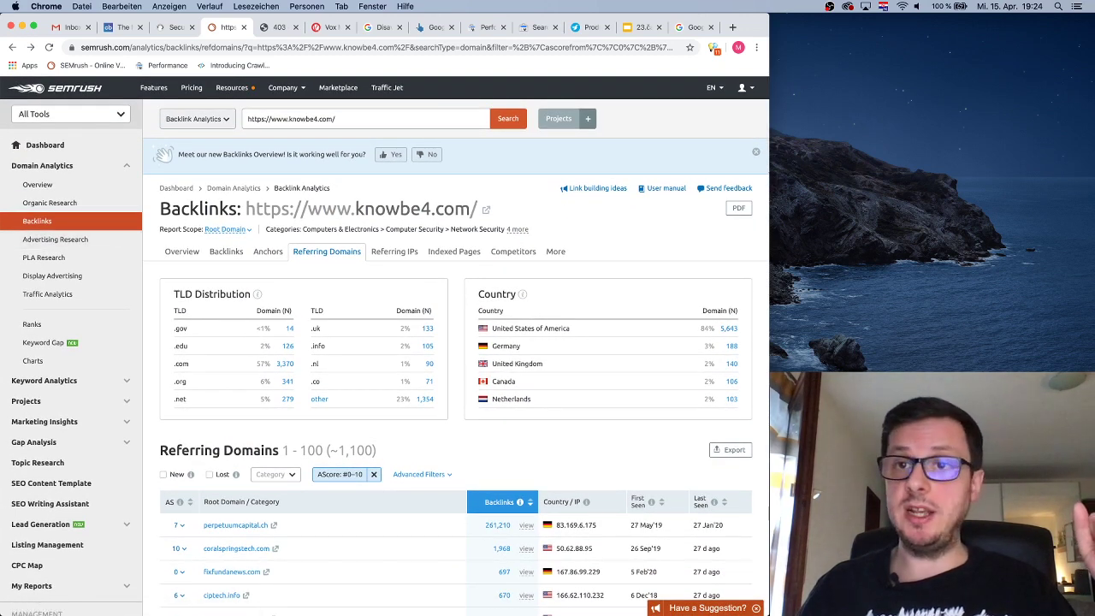
pyautogui.click(817, 495)
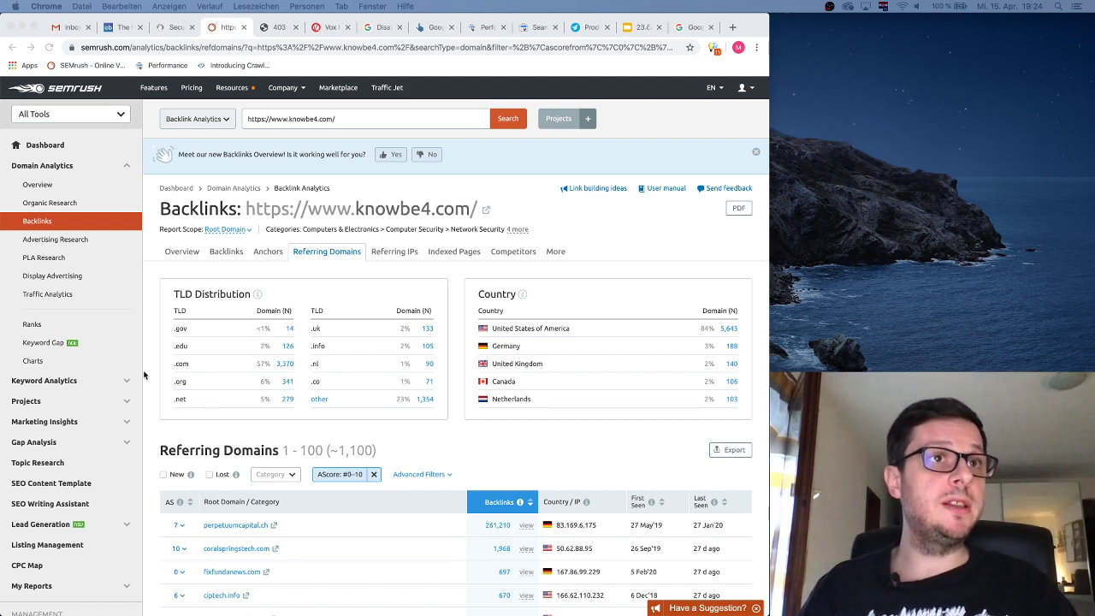
pyautogui.click(86, 401)
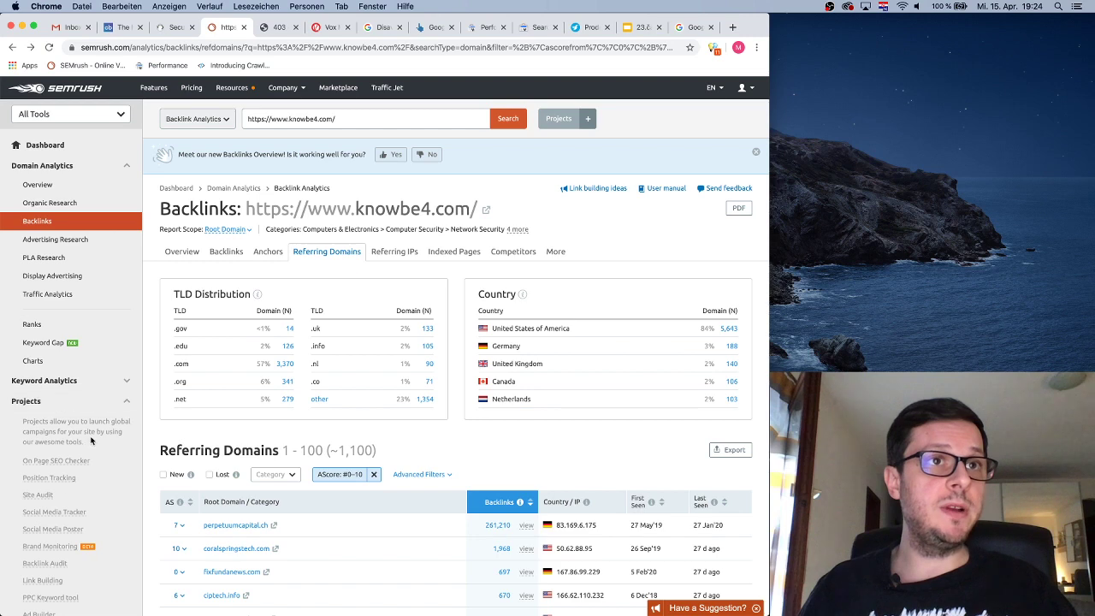
pyautogui.scroll(-2, 87, 536)
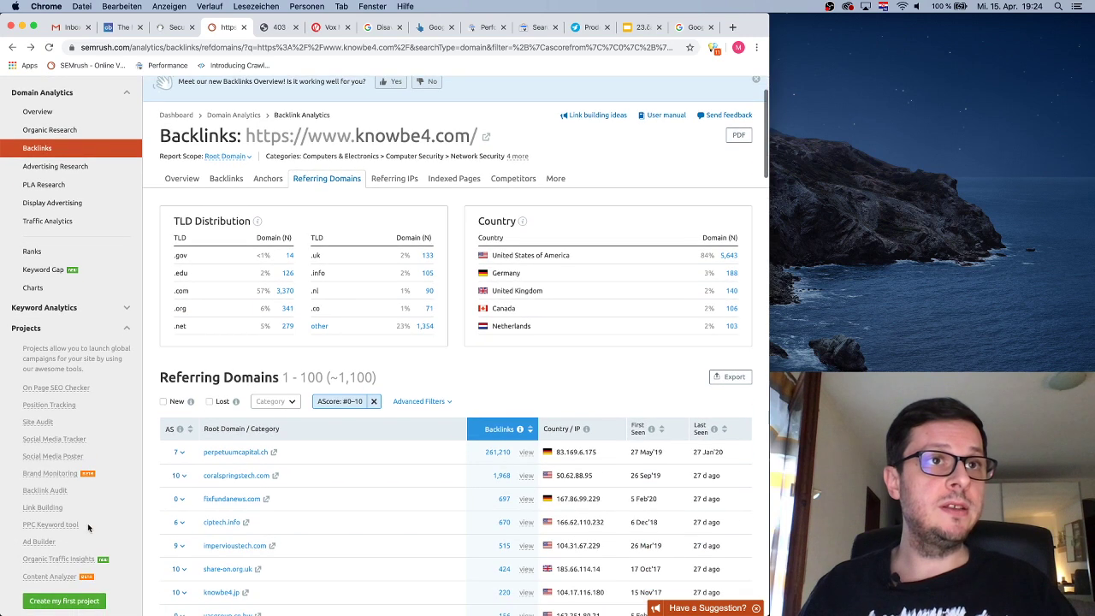
pyautogui.click(58, 491)
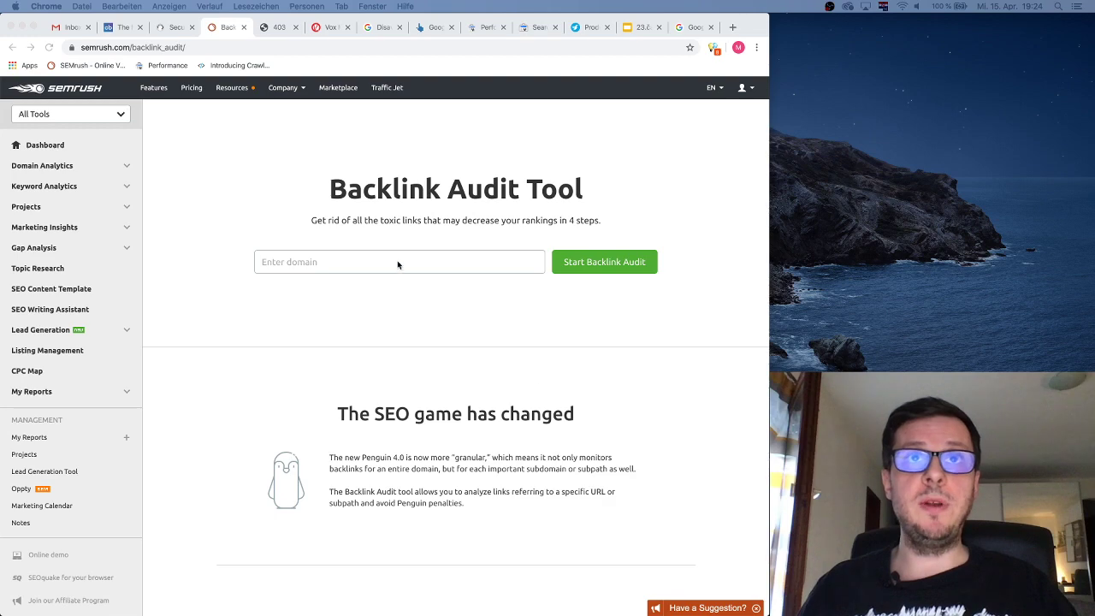
pyautogui.click(343, 261)
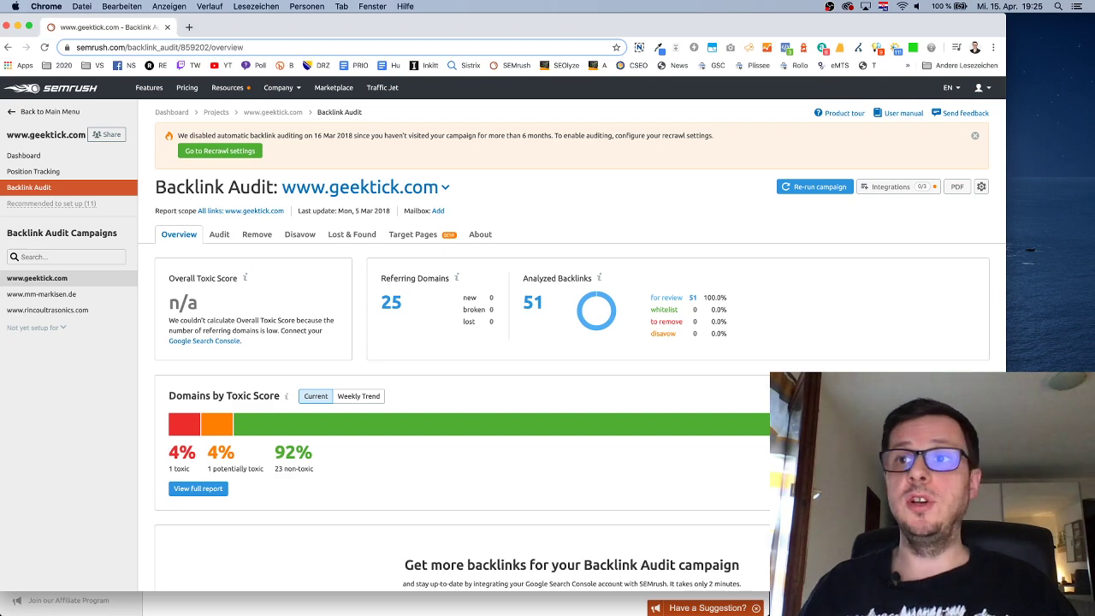
pyautogui.moveTo(1006, 513); pyautogui.dragTo(768, 513)
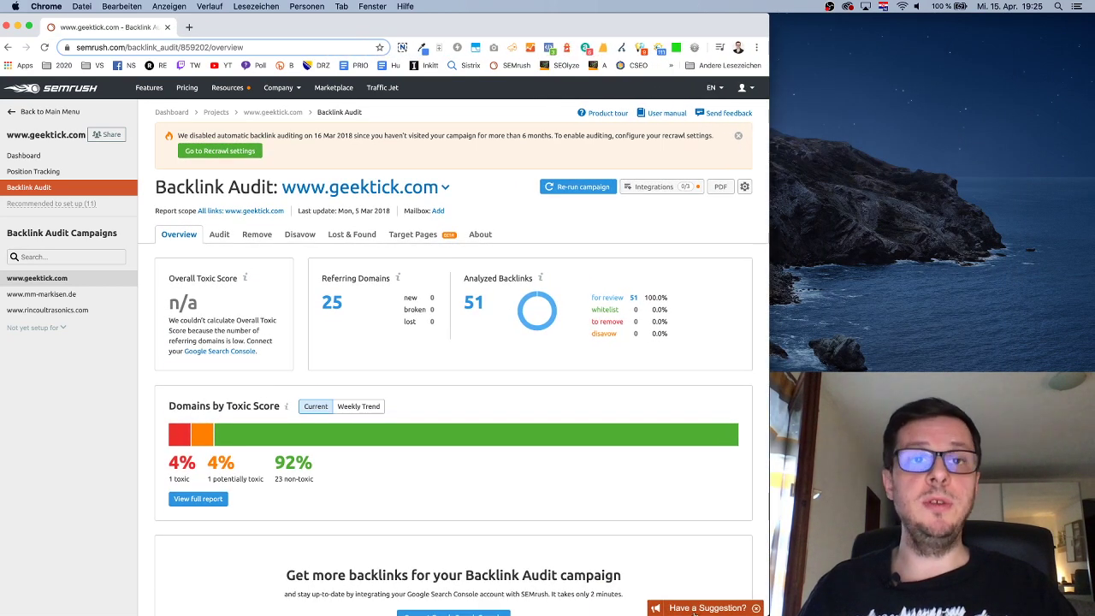
pyautogui.scroll(-1, 342, 514)
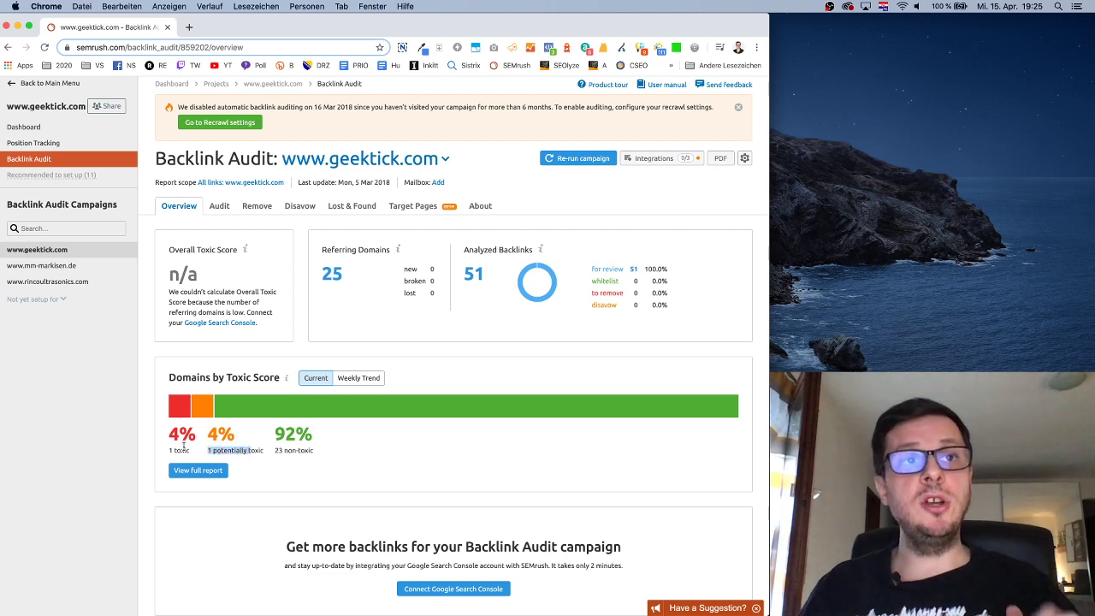
pyautogui.scroll(-5, 198, 441)
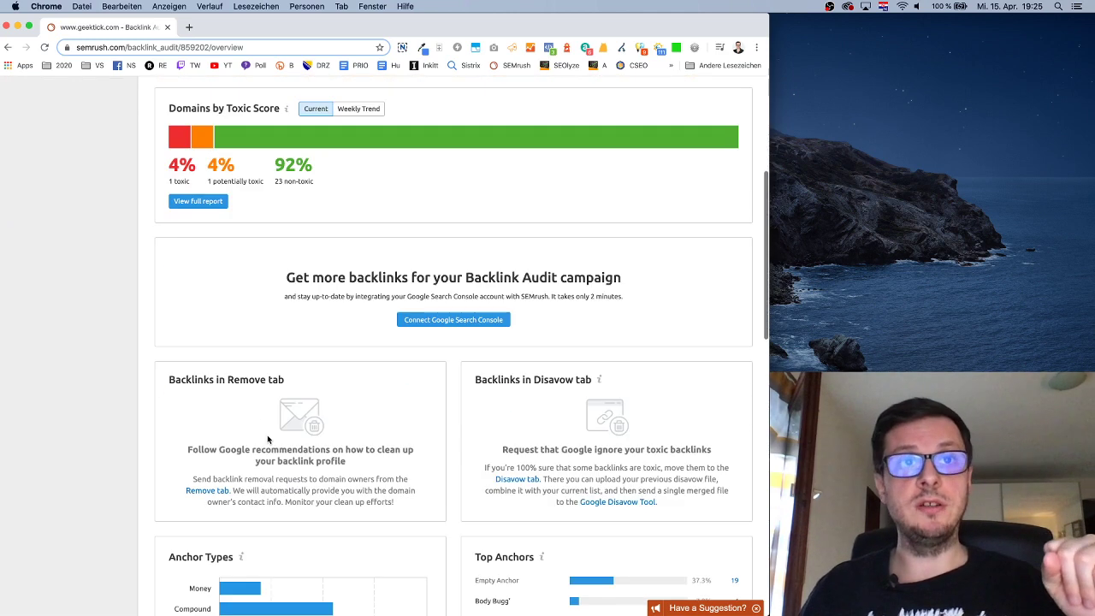
pyautogui.scroll(3, 193, 342)
pyautogui.click(197, 328)
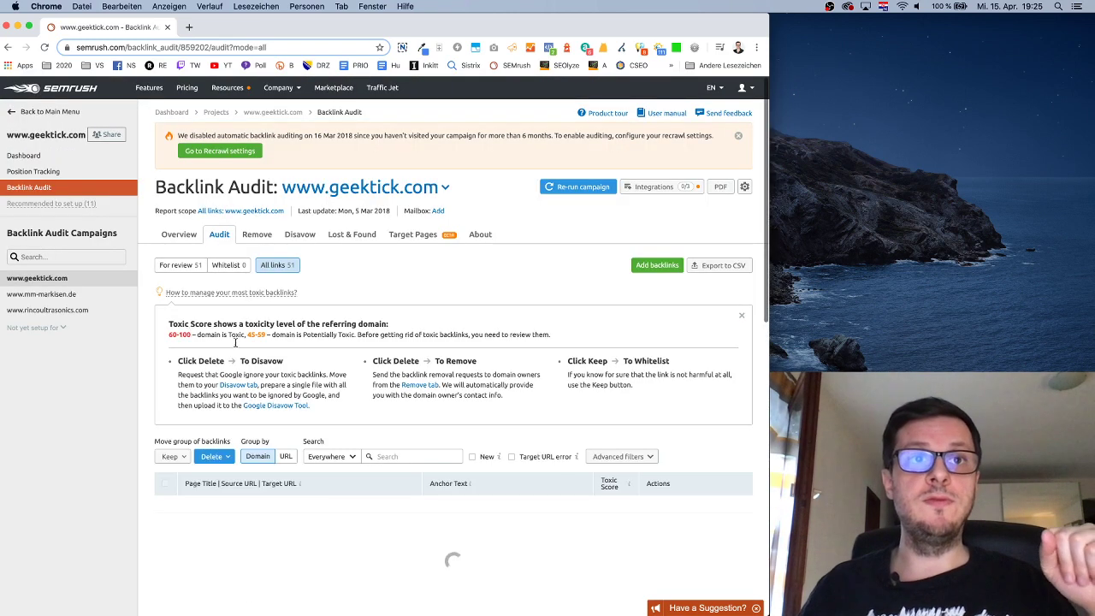
pyautogui.scroll(-3, 508, 406)
pyautogui.scroll(-1, 508, 406)
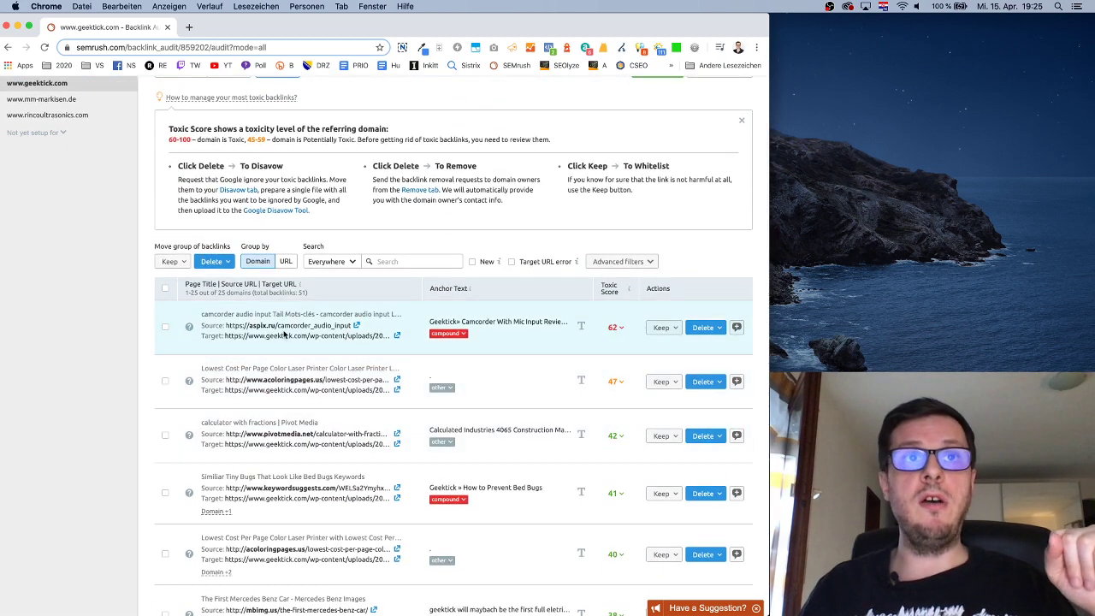
pyautogui.click(359, 327)
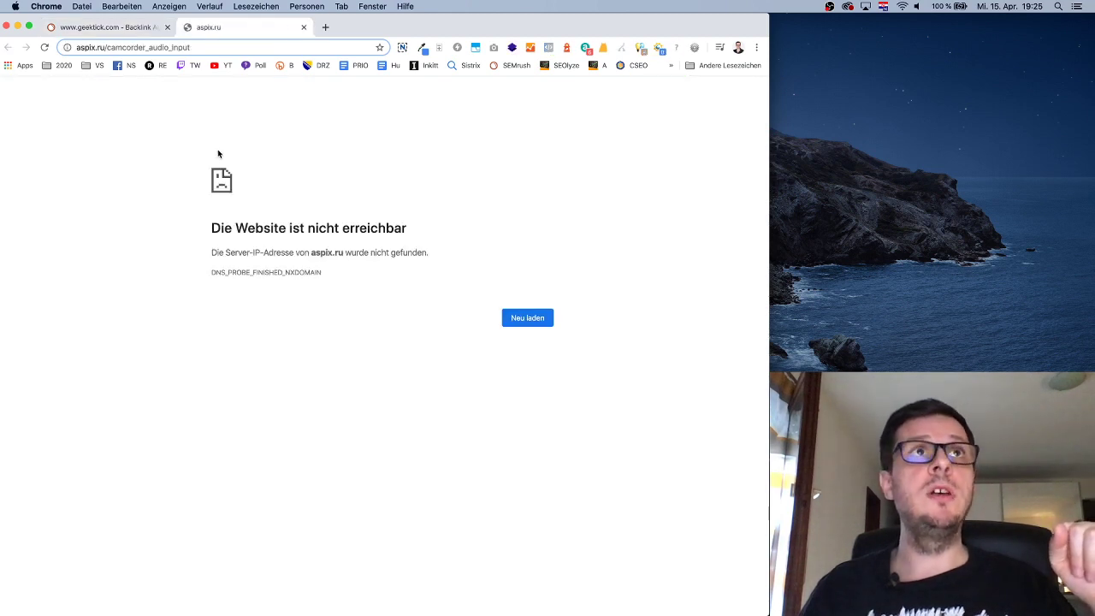
pyautogui.click(115, 27)
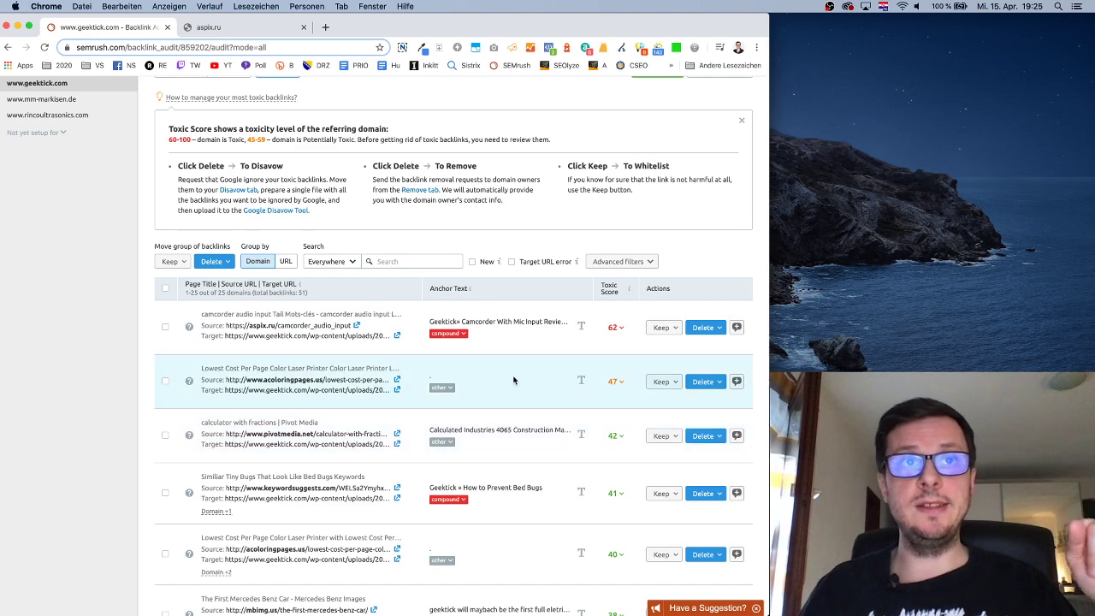
pyautogui.scroll(-1, 496, 386)
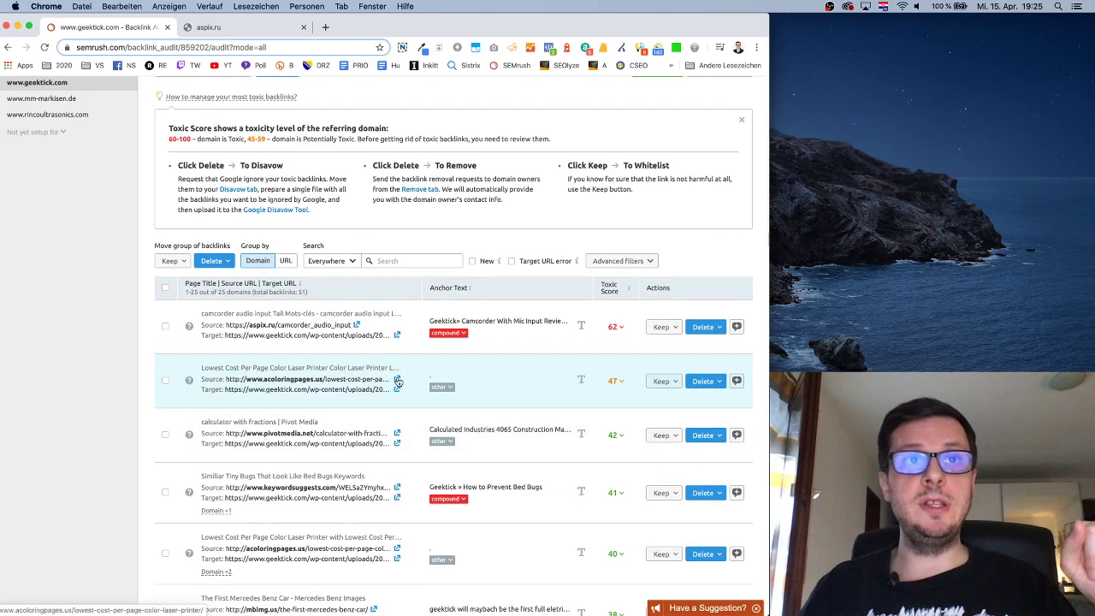
pyautogui.click(398, 381)
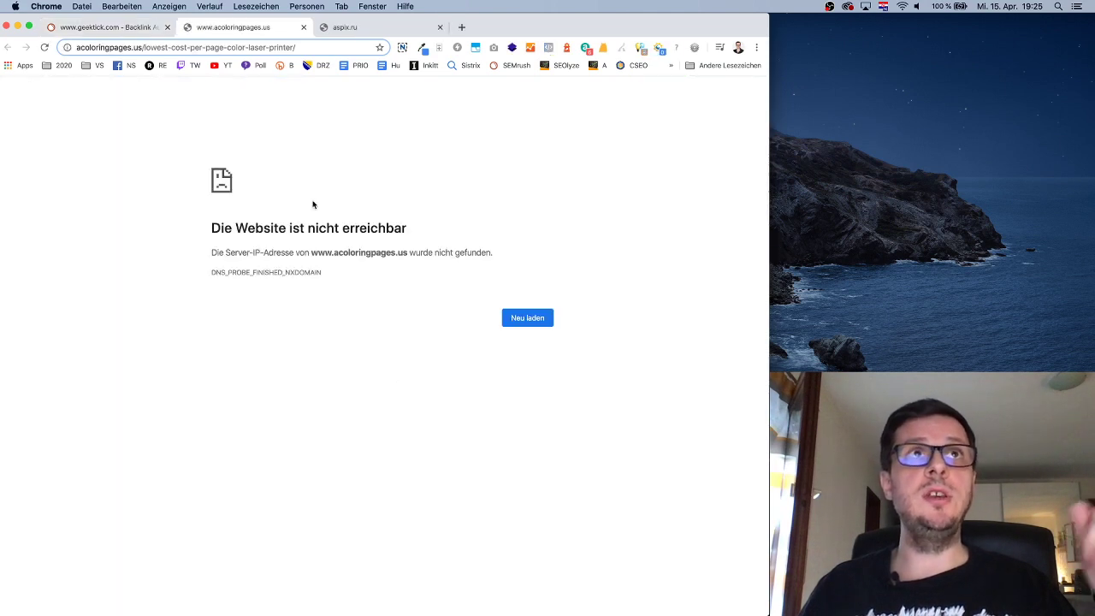
pyautogui.click(120, 27)
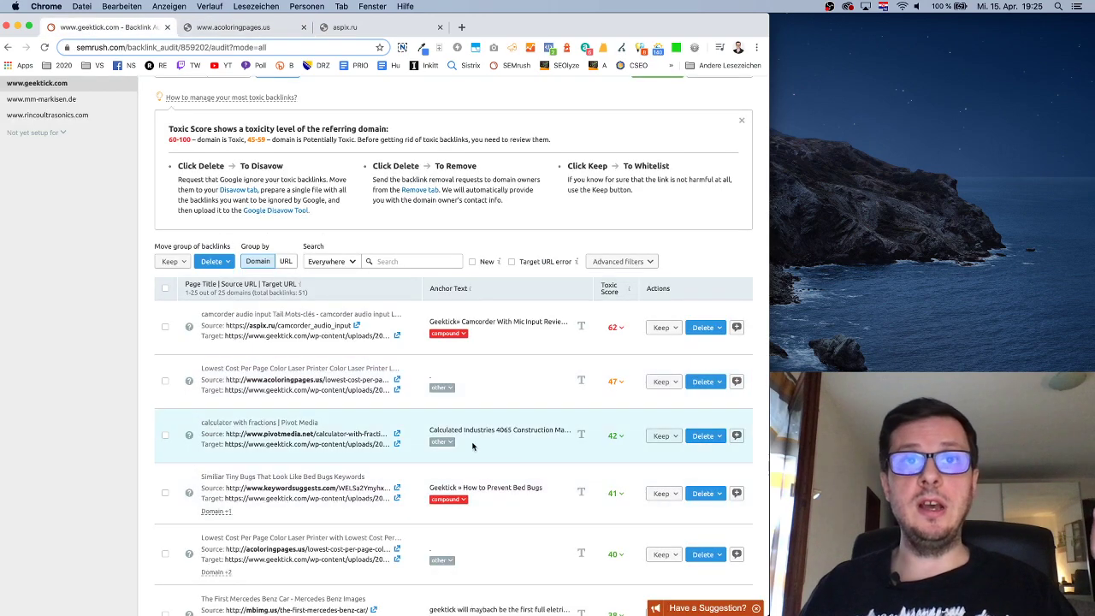
pyautogui.click(398, 435)
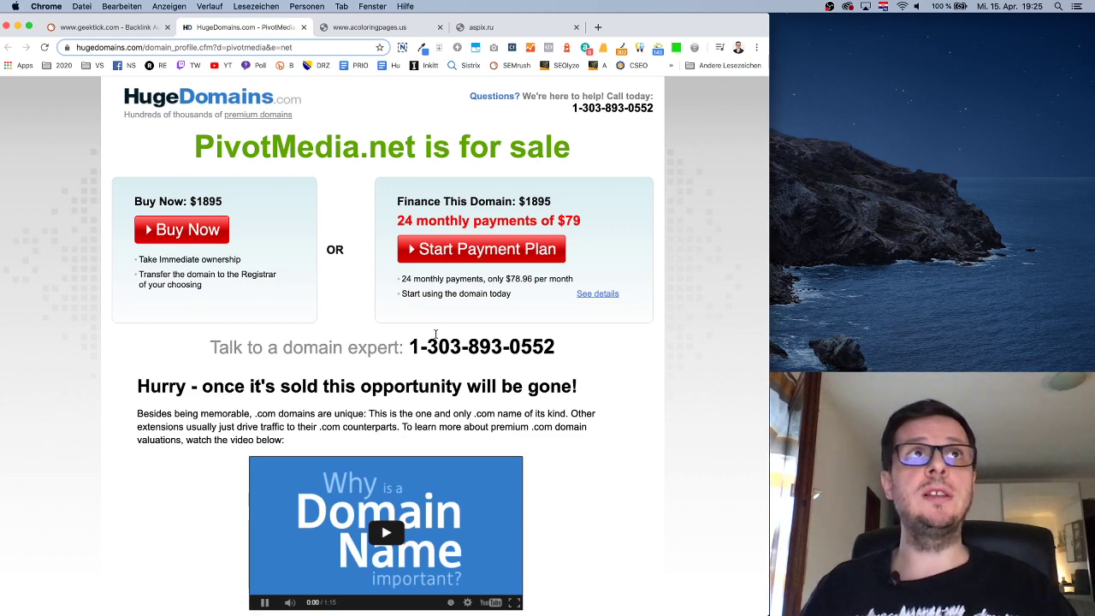
pyautogui.click(128, 28)
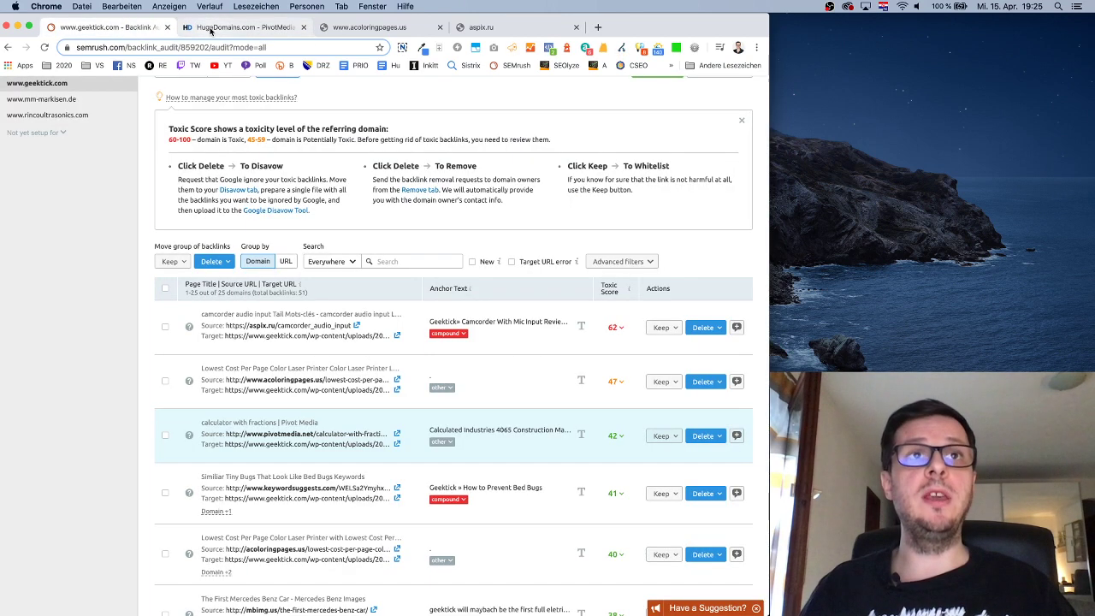
pyautogui.scroll(-2, 520, 454)
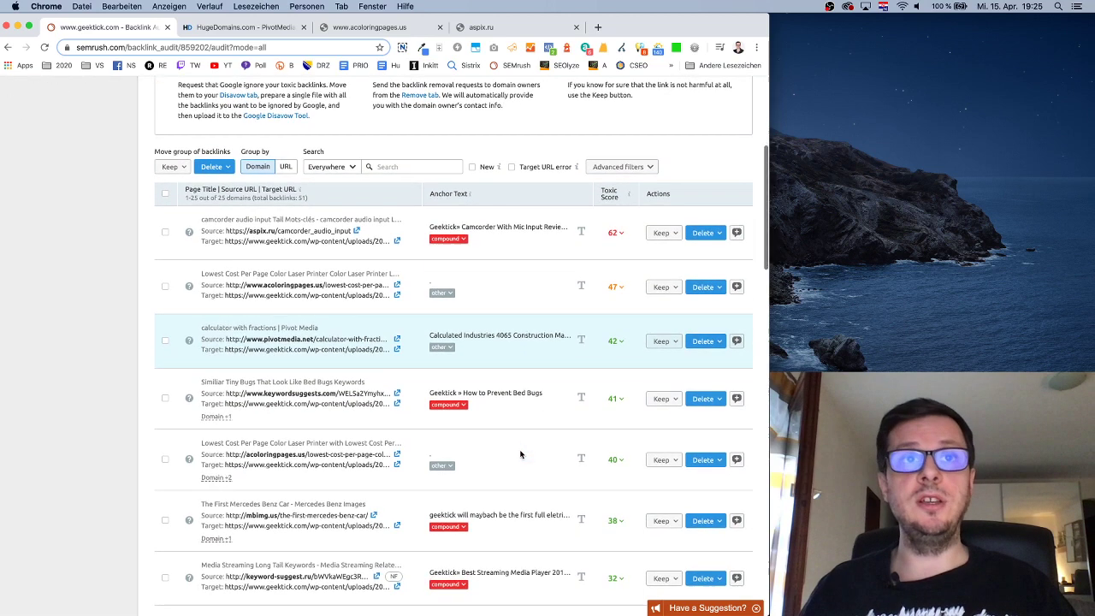
pyautogui.click(398, 394)
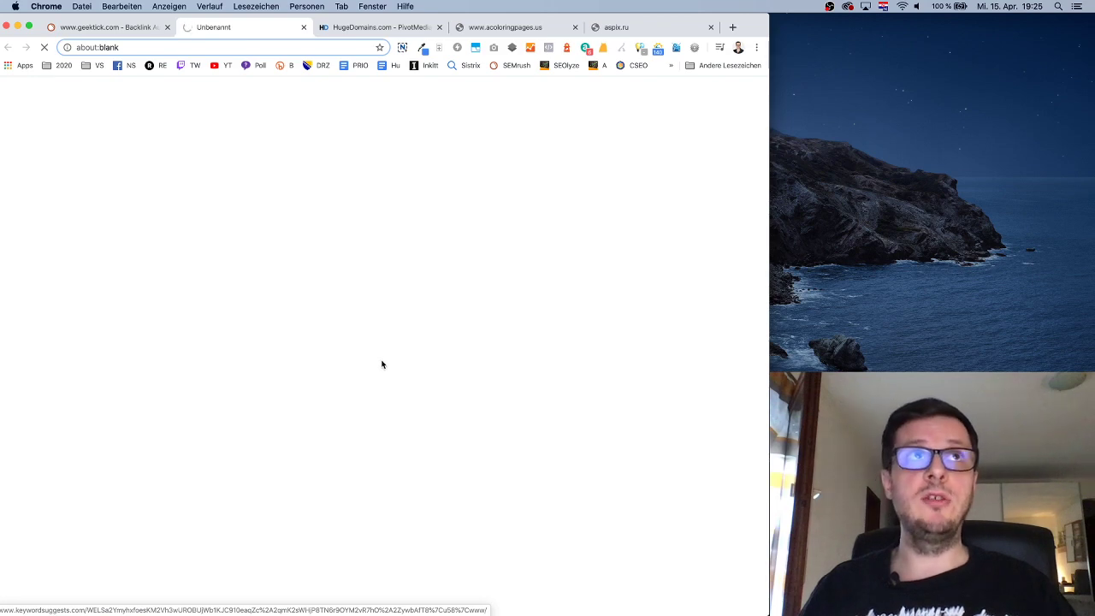
pyautogui.click(135, 32)
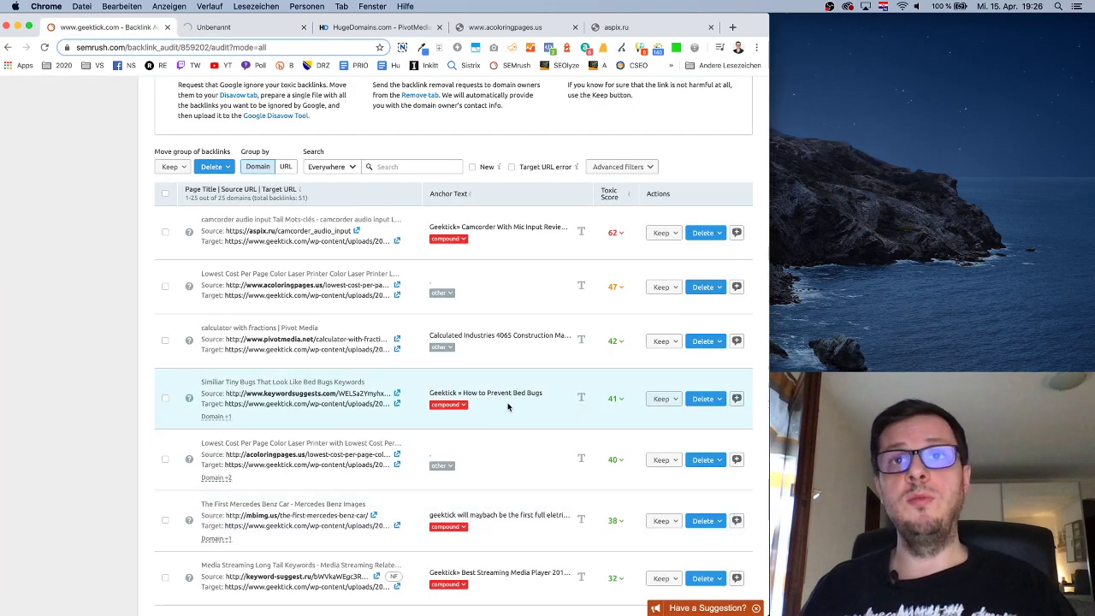
# Open the animalia-life.club source page for the bed bug backlink, check its address and return to the audit list.
pyautogui.scroll(-6, 563, 408)
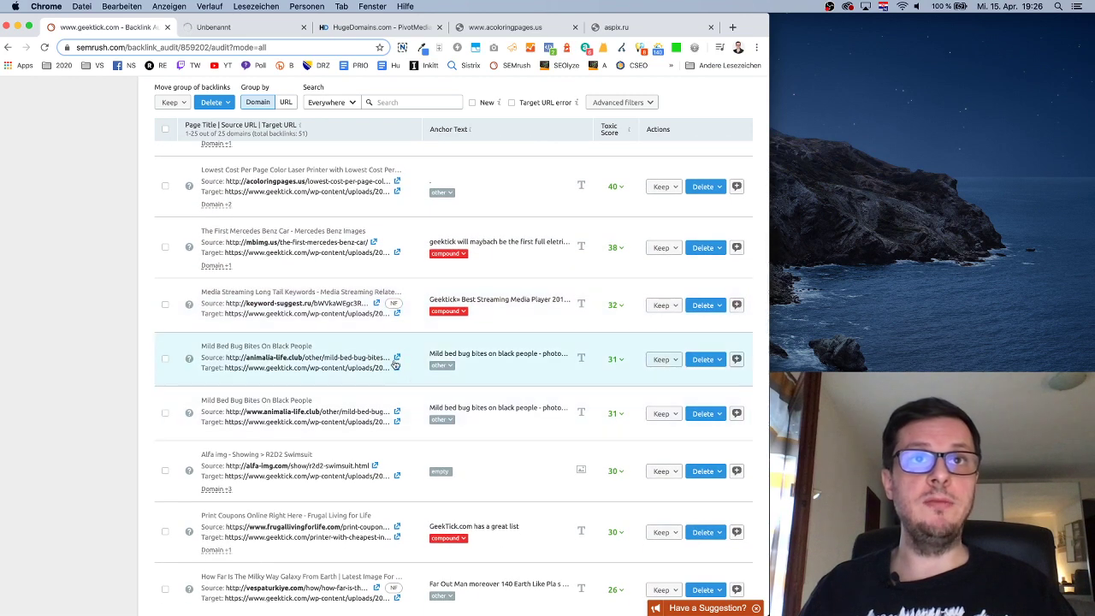
pyautogui.click(397, 358)
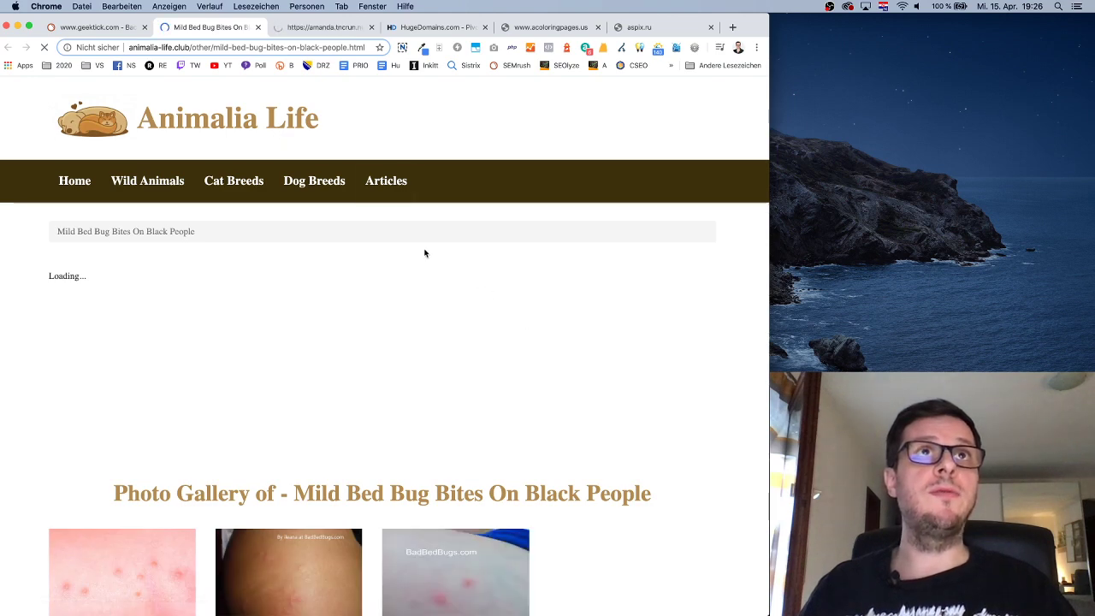
pyautogui.click(141, 47)
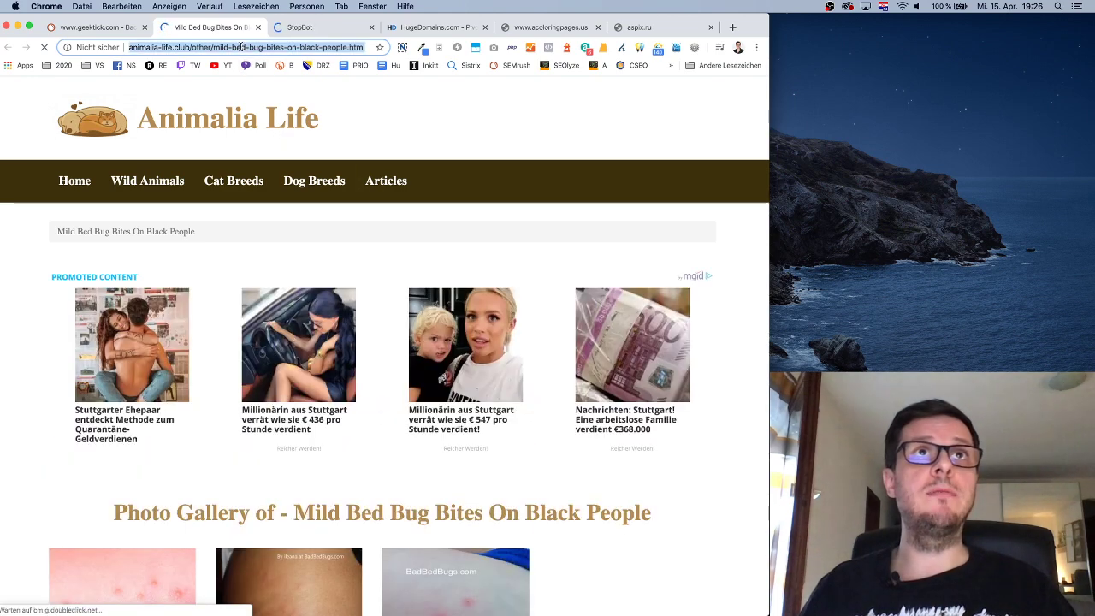
pyautogui.click(138, 34)
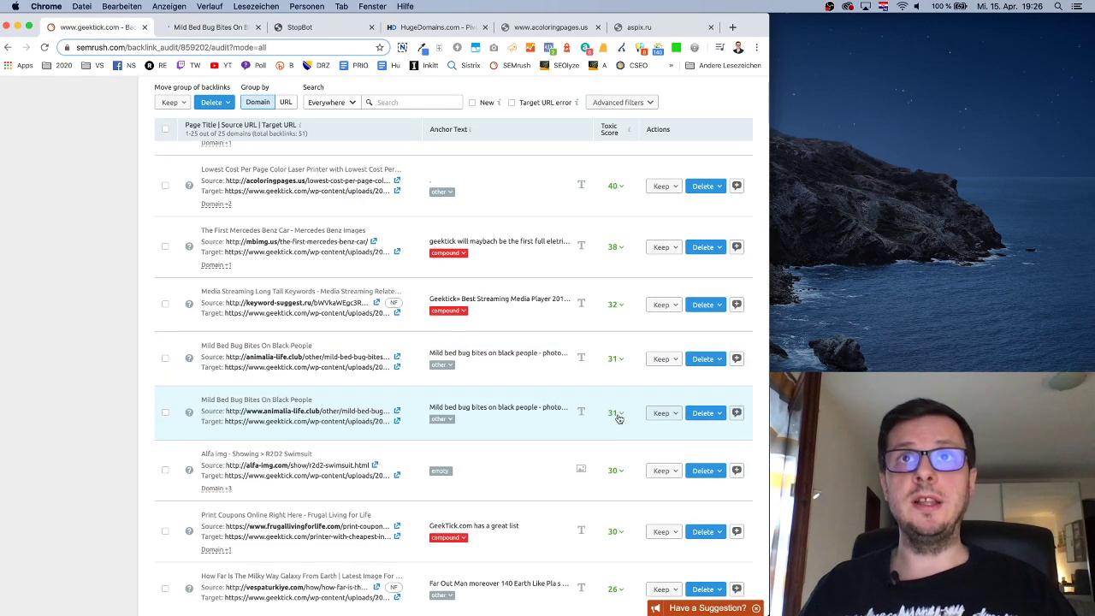
# Look through the whole photo gallery on the Animalia Life source page and go back to the audit list.
pyautogui.hotkey('ctrl', 'Tab')
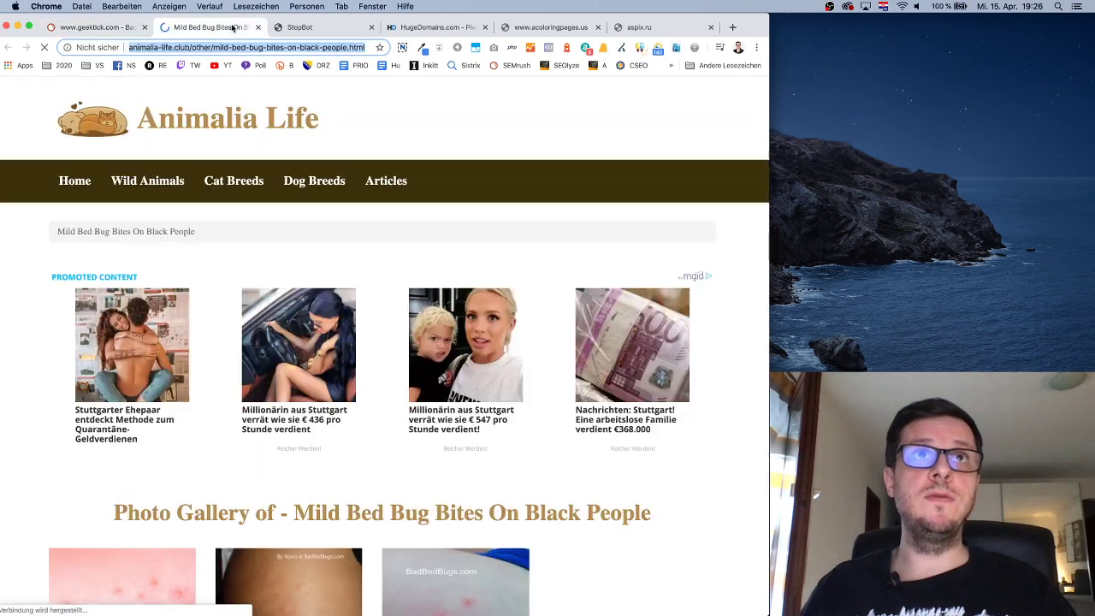
pyautogui.scroll(-5, 403, 367)
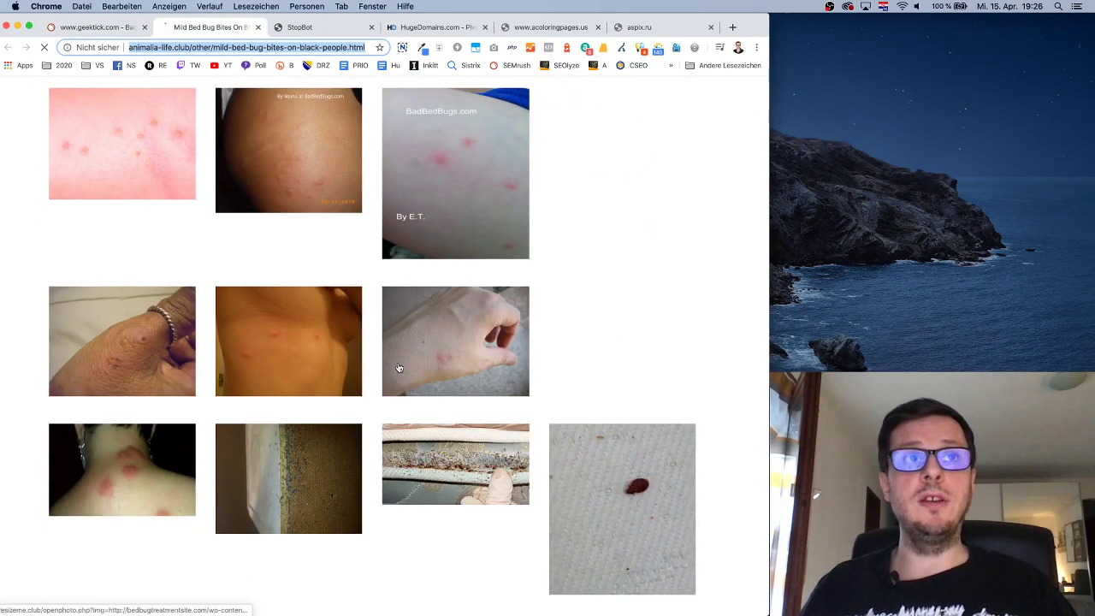
pyautogui.scroll(-15, 398, 368)
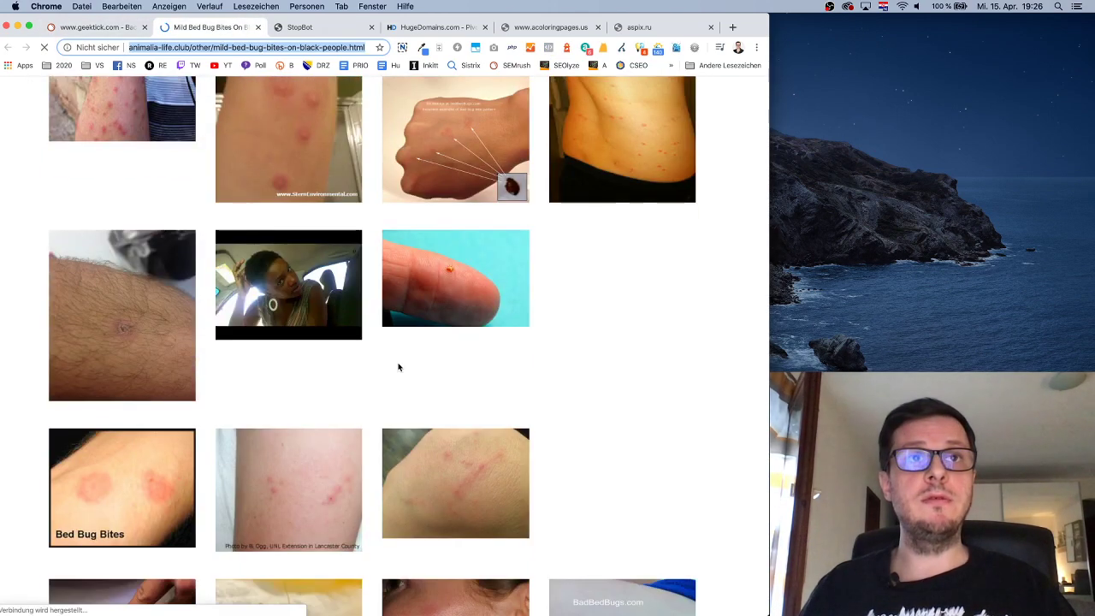
pyautogui.scroll(-10, 399, 367)
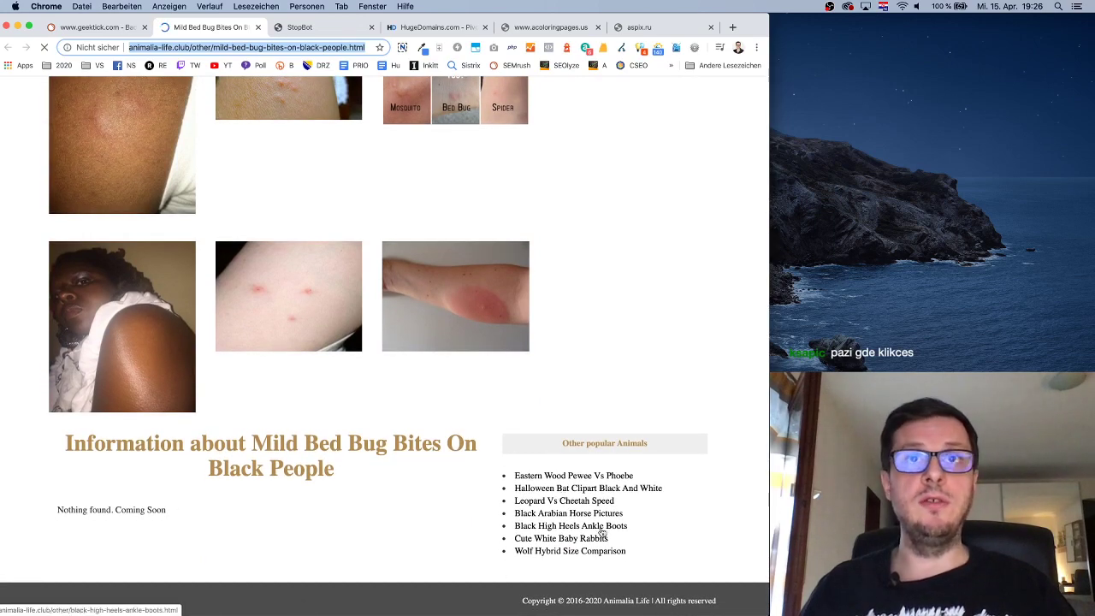
pyautogui.scroll(10, 541, 458)
pyautogui.scroll(3, 541, 459)
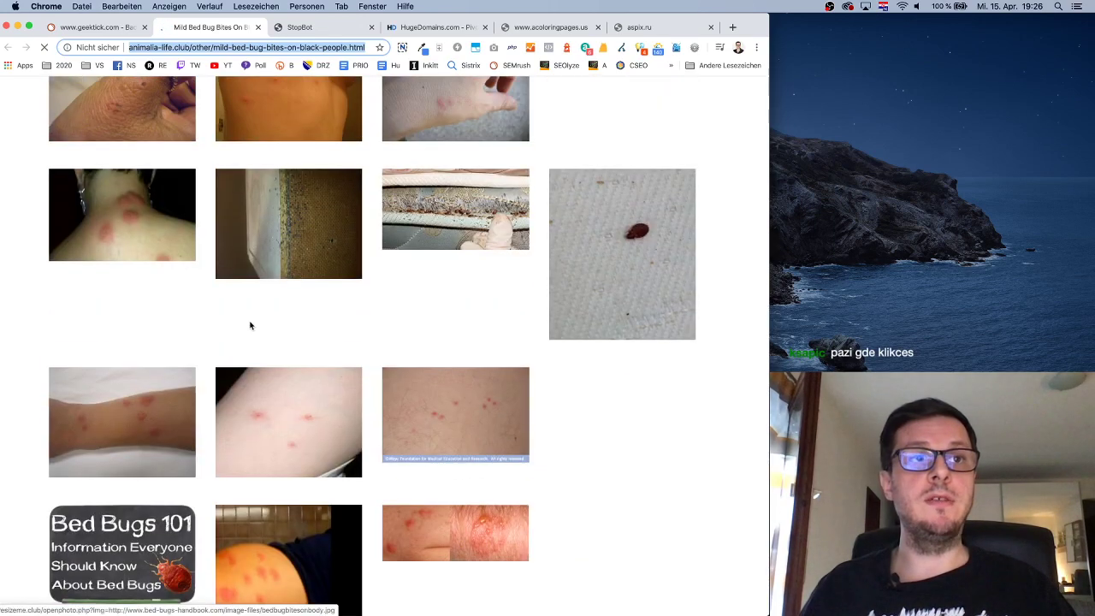
pyautogui.click(108, 33)
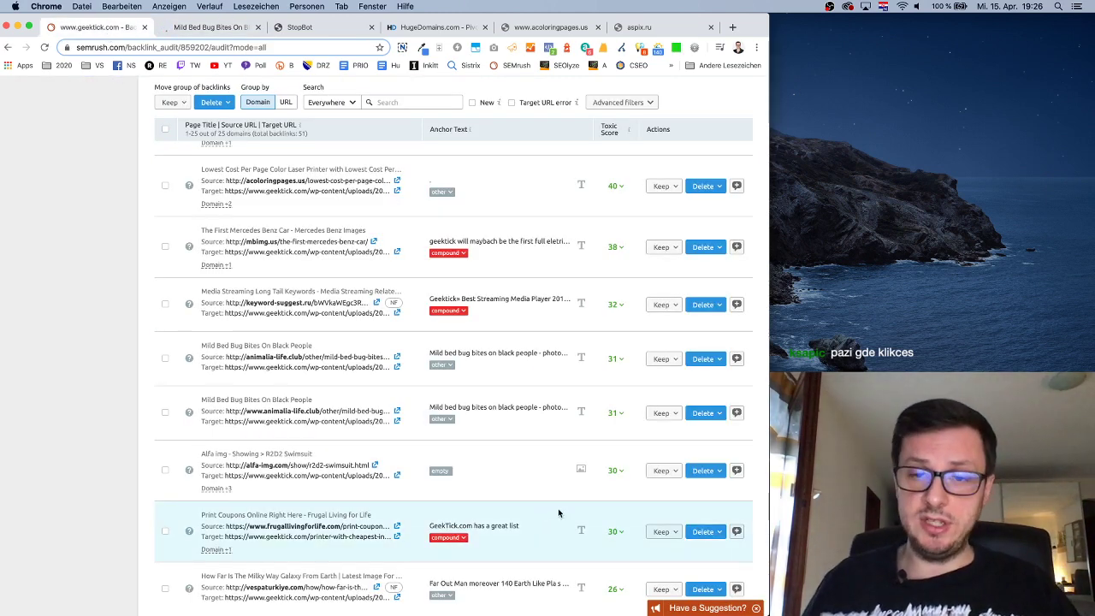
# Inspect the Animalia Life page's URL path and its robots status with SeeRobots, returning to the audit list.
pyautogui.click(210, 32)
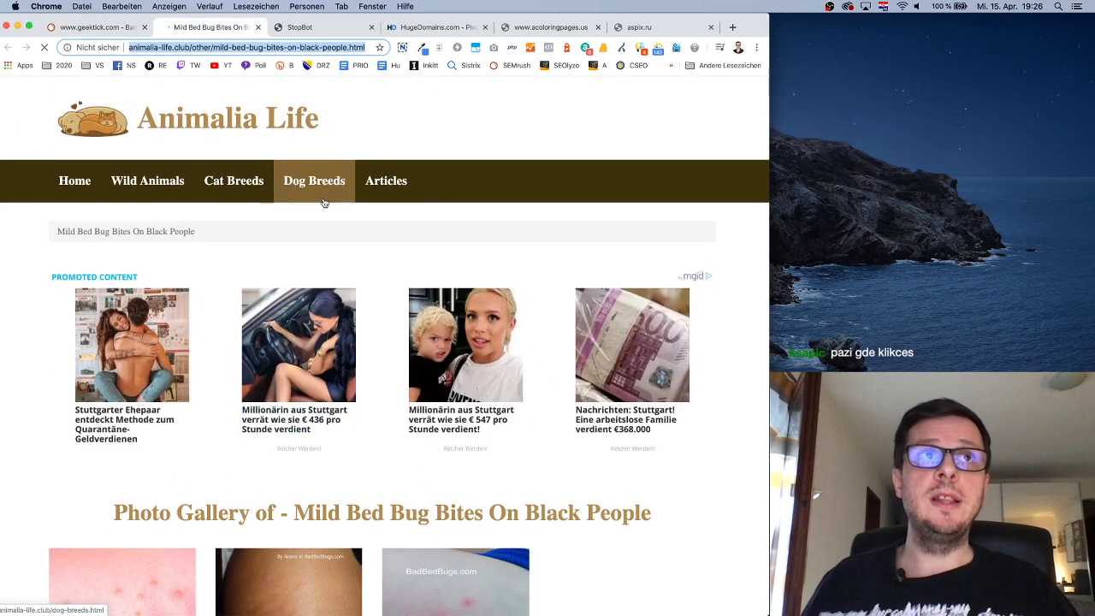
pyautogui.click(216, 50)
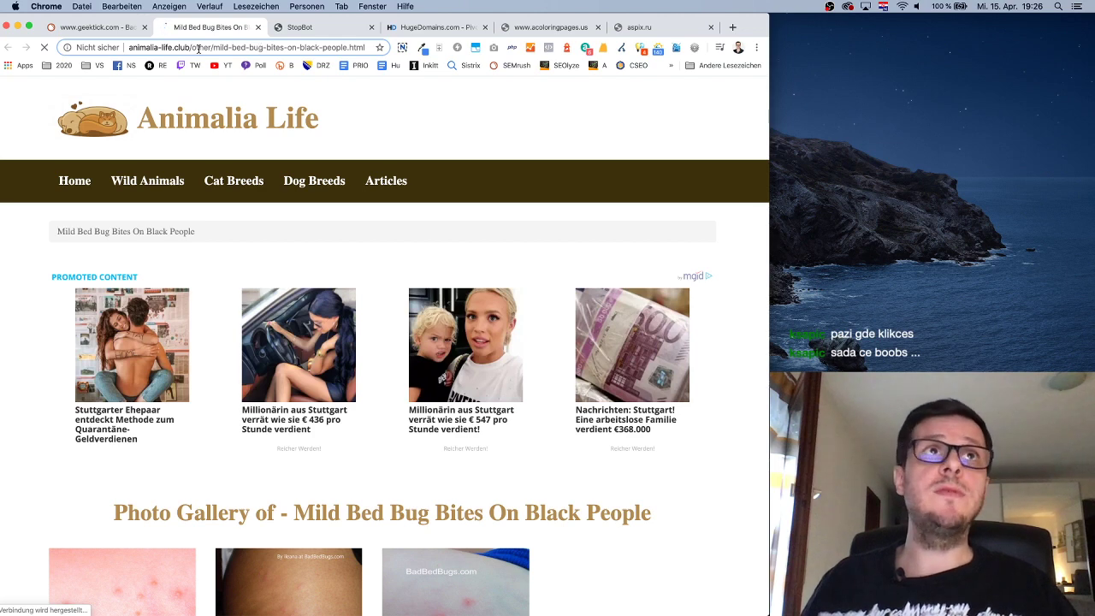
pyautogui.moveTo(192, 48); pyautogui.dragTo(366, 47)
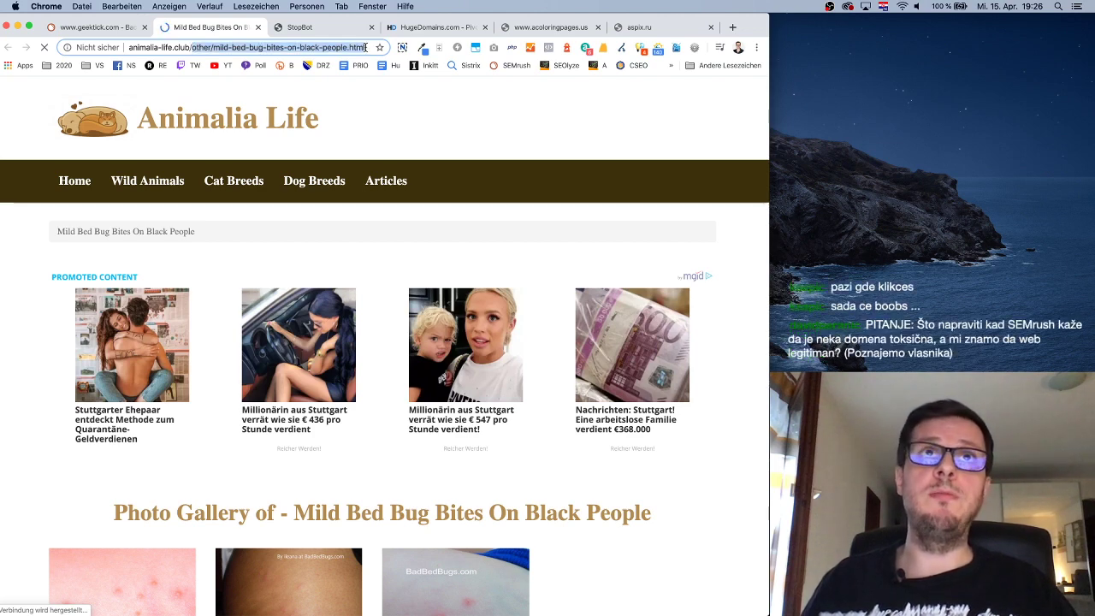
pyautogui.click(350, 104)
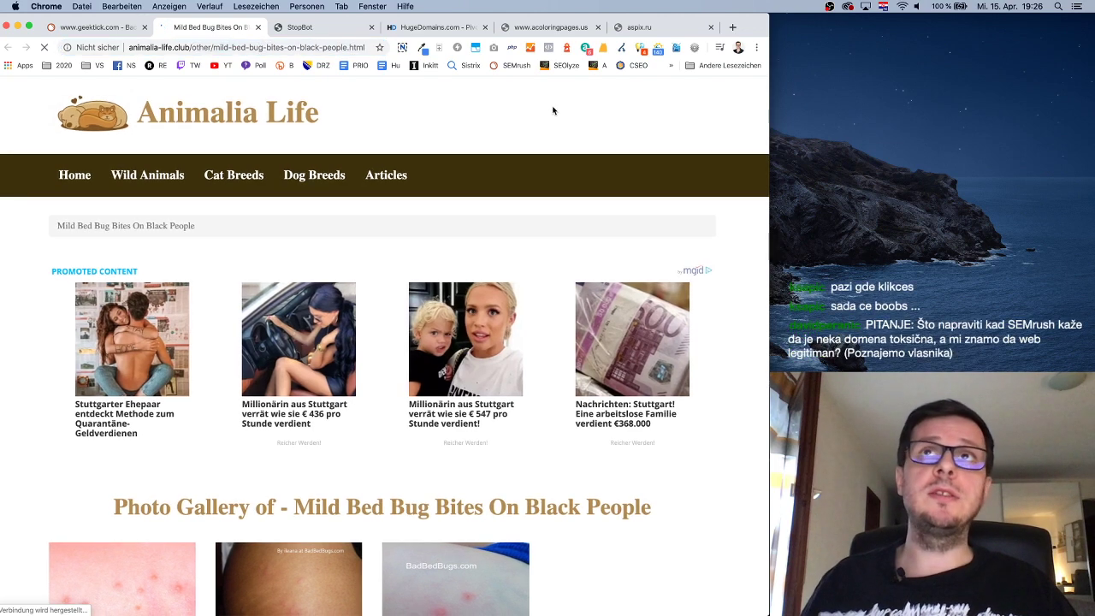
pyautogui.click(675, 48)
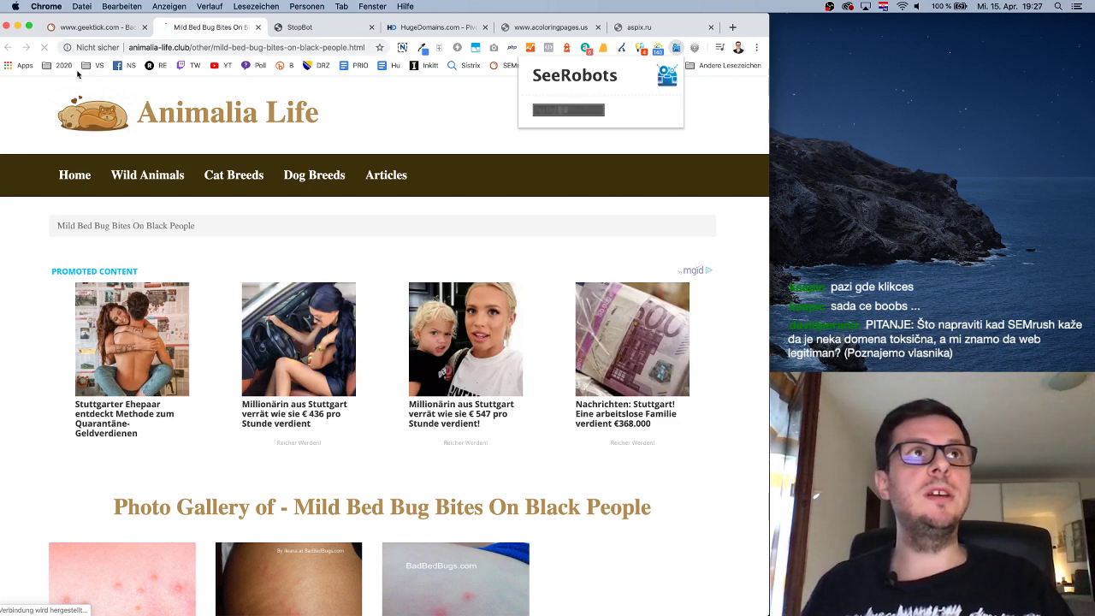
pyautogui.click(40, 96)
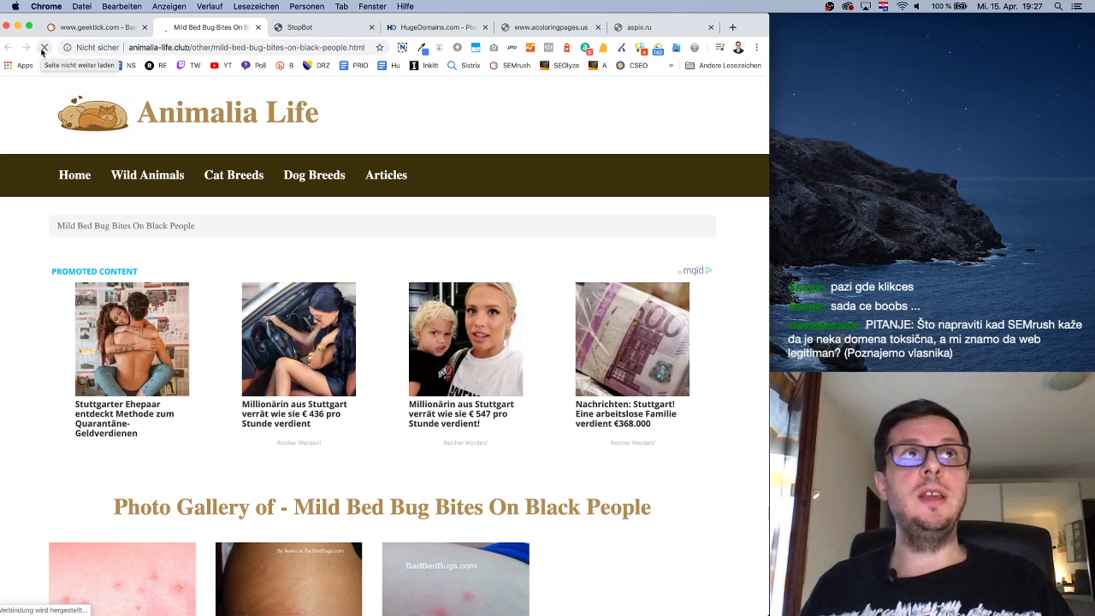
pyautogui.click(94, 26)
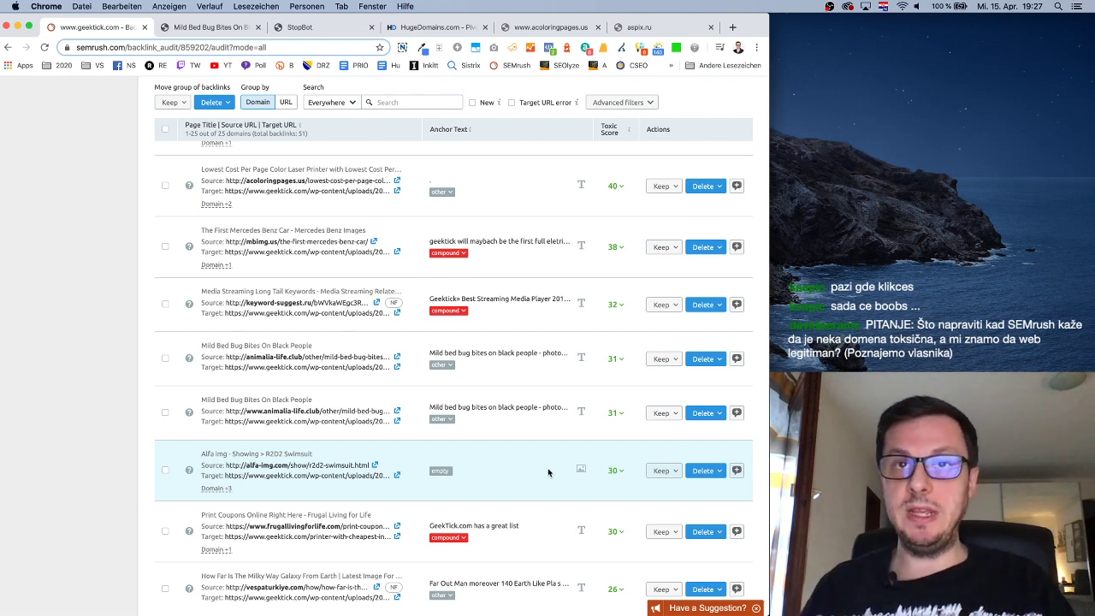
# Examine the InnovaPulse backlink's "Body Bugg'" money anchor, check its source page and return to the audit list.
pyautogui.scroll(-3, 538, 462)
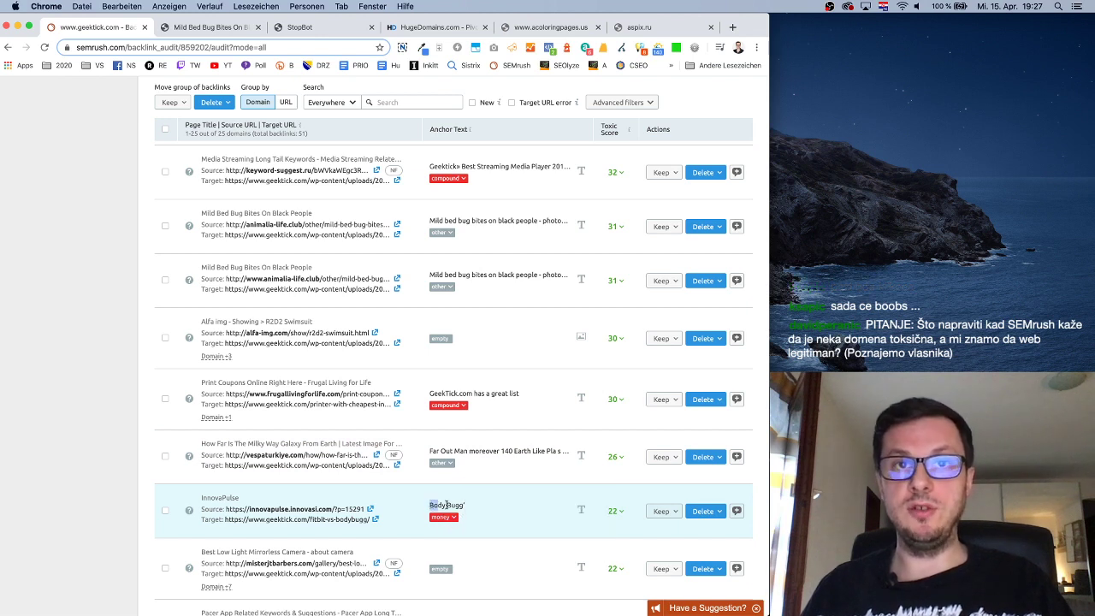
pyautogui.moveTo(445, 506); pyautogui.dragTo(470, 509)
pyautogui.click(478, 508)
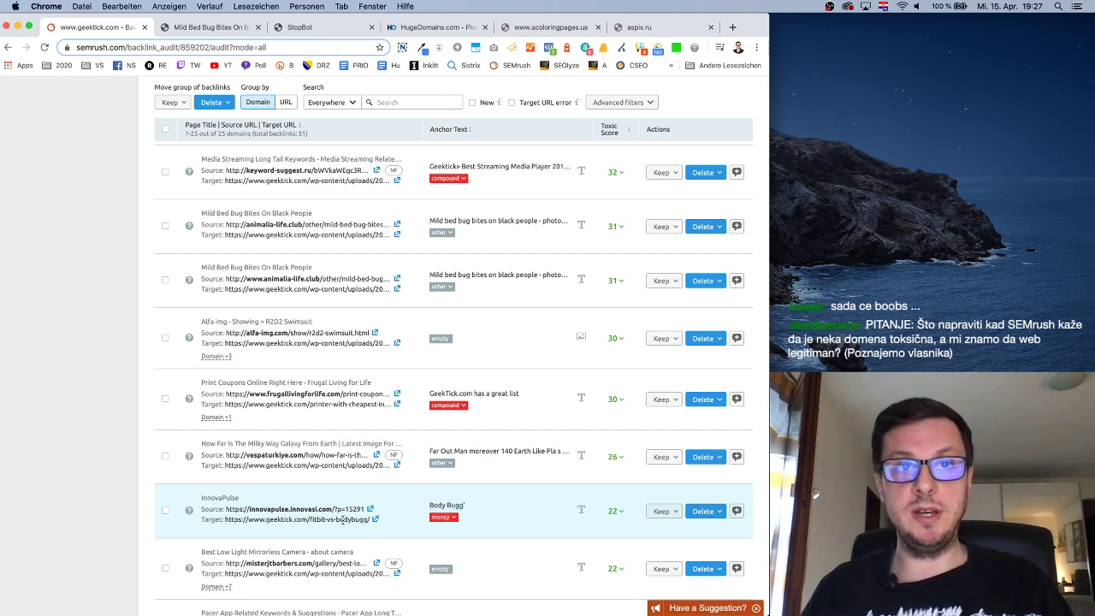
pyautogui.moveTo(451, 521)
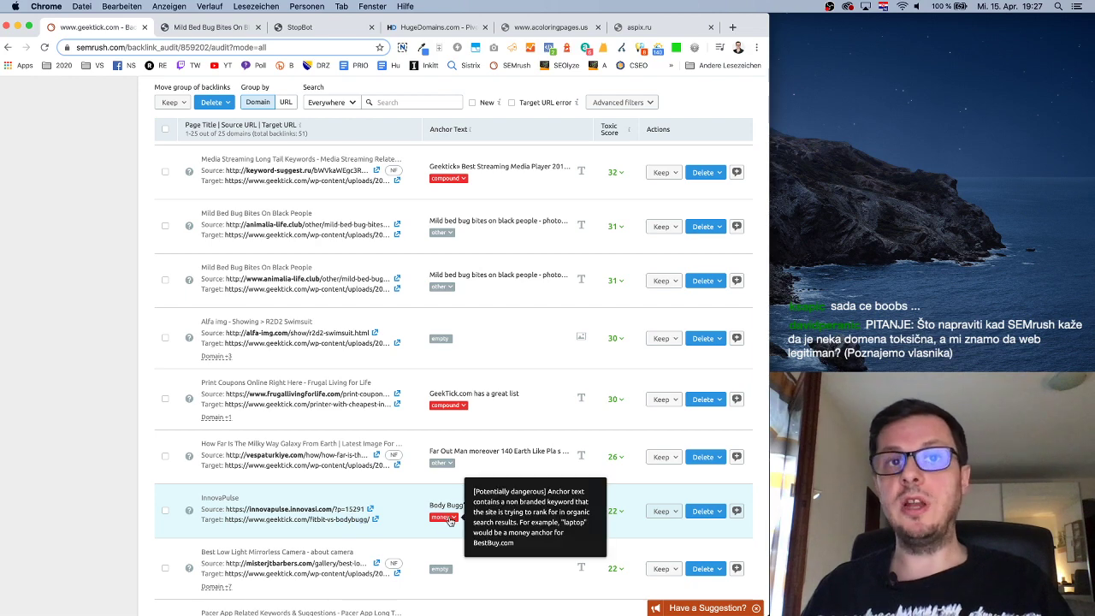
pyautogui.click(371, 509)
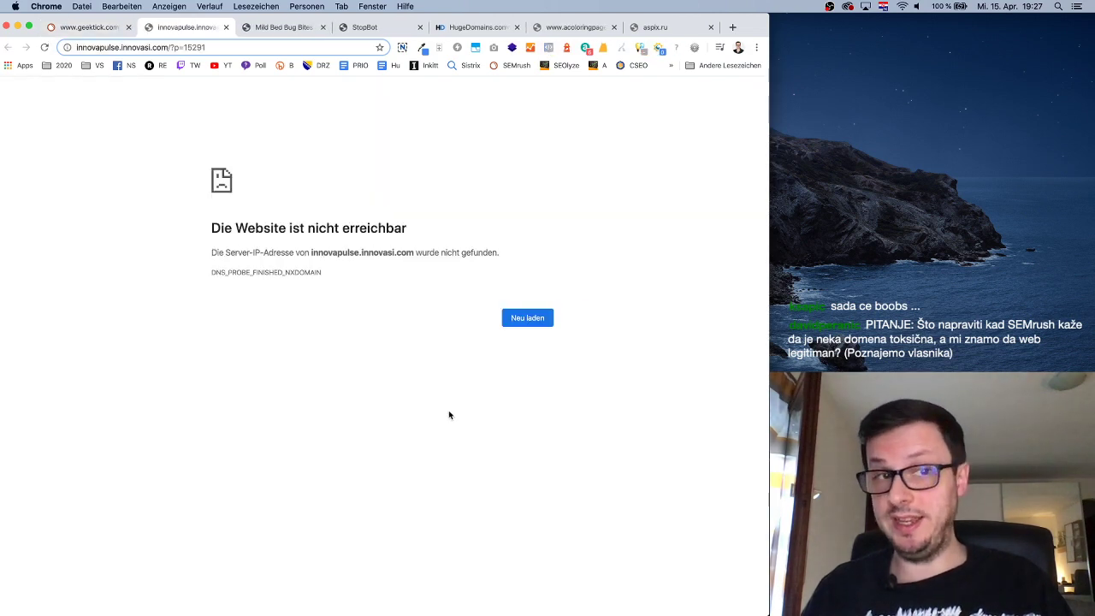
pyautogui.click(90, 26)
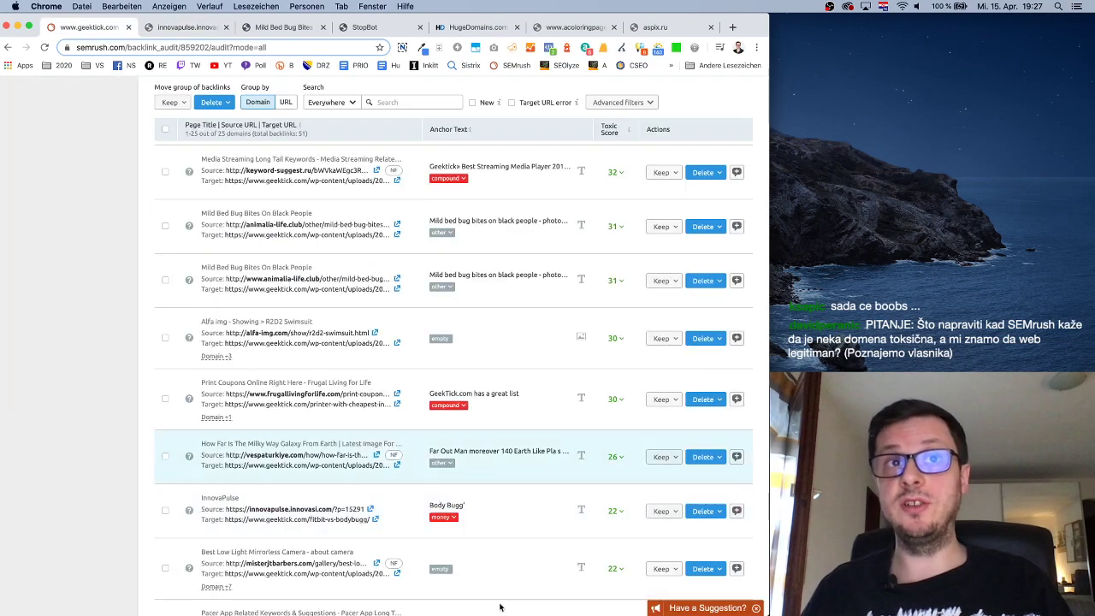
pyautogui.scroll(10, 522, 427)
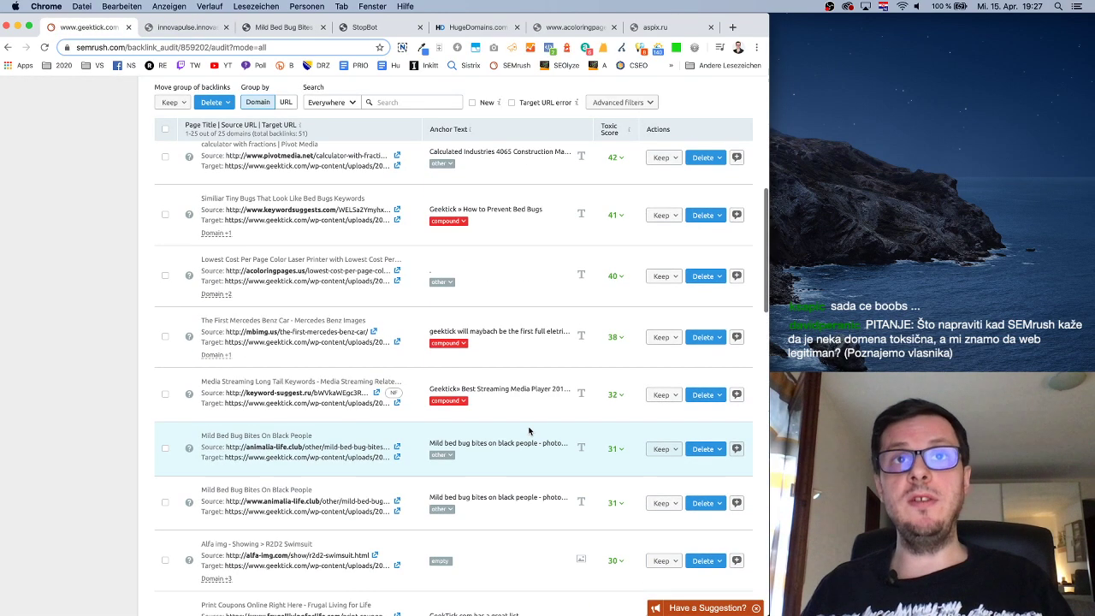
pyautogui.scroll(-10, 529, 430)
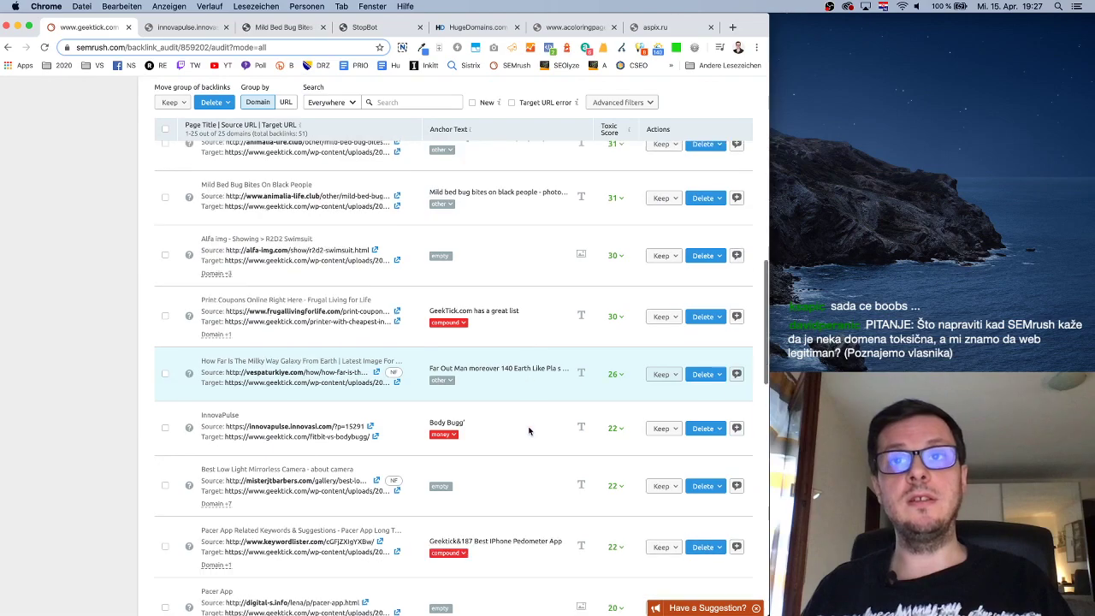
pyautogui.scroll(-5, 529, 430)
pyautogui.scroll(15, 529, 430)
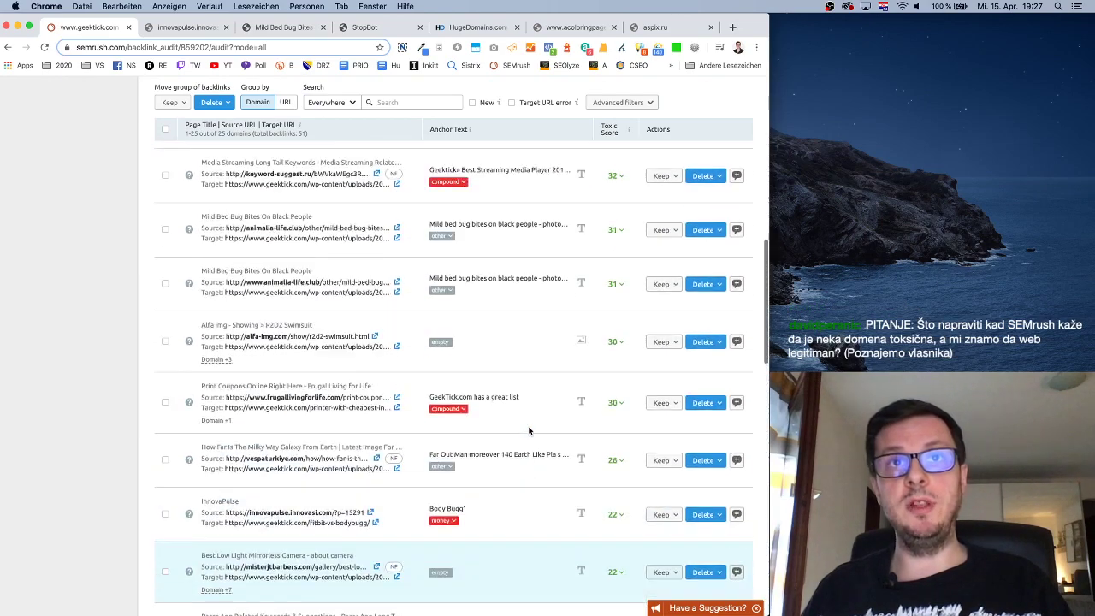
pyautogui.scroll(5, 528, 431)
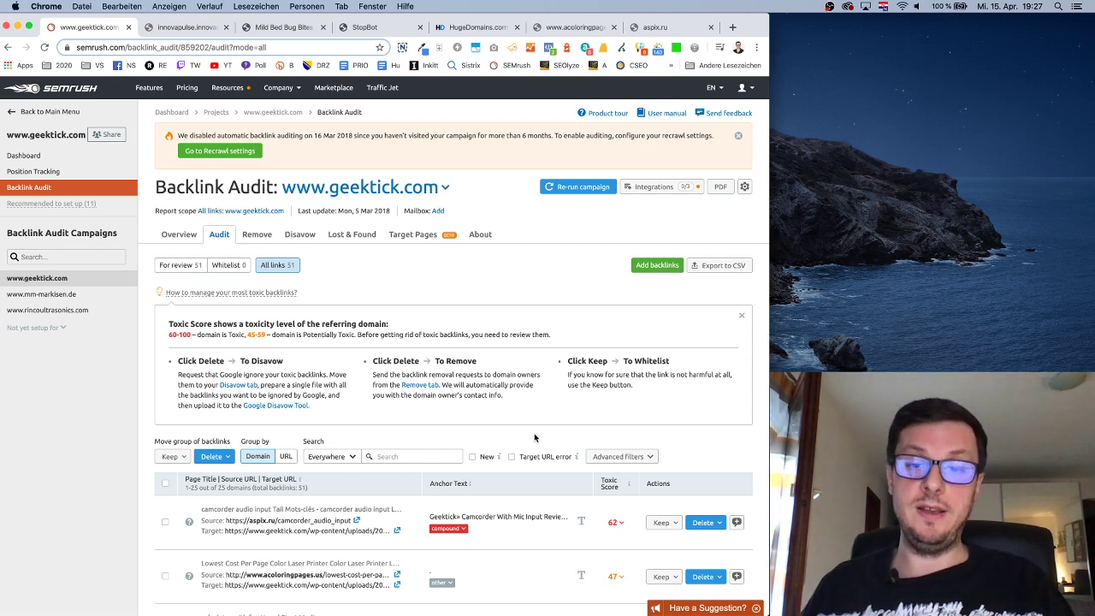
pyautogui.scroll(-5, 531, 463)
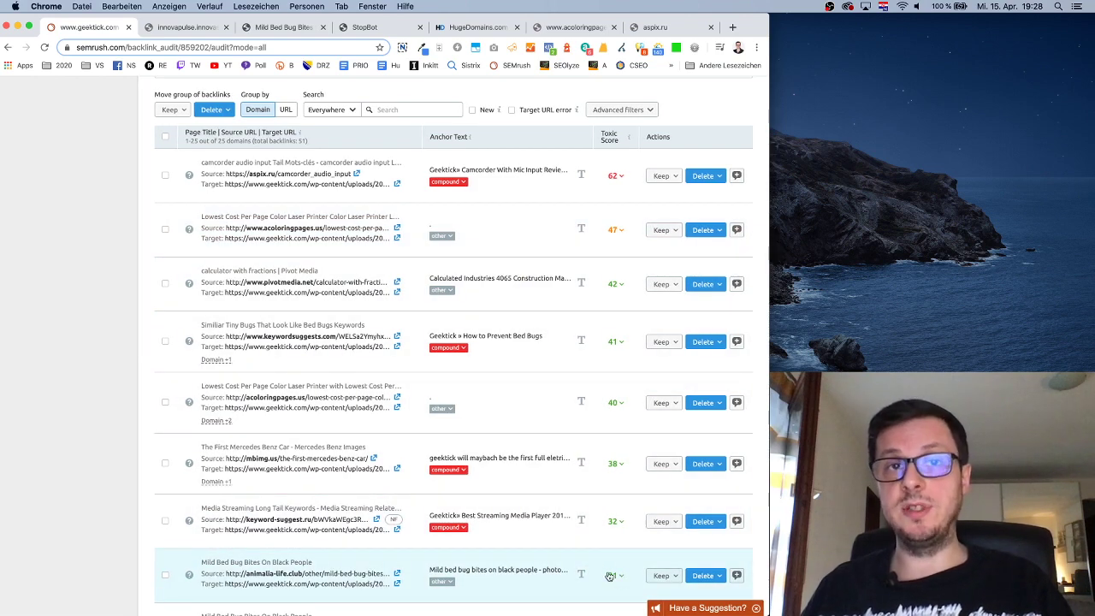
pyautogui.scroll(-2, 565, 545)
pyautogui.scroll(3, 565, 545)
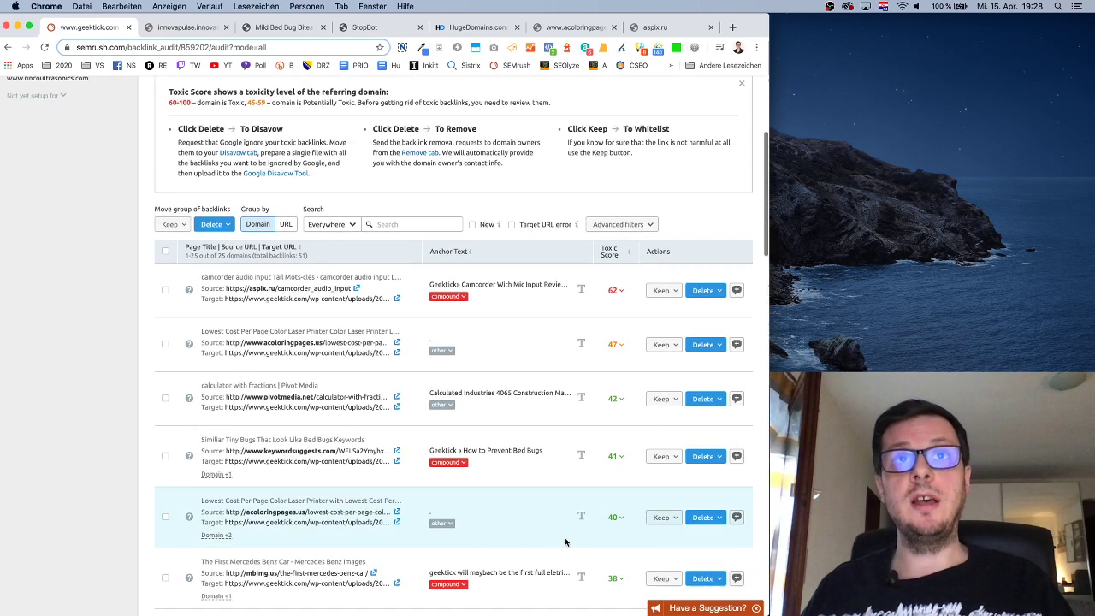
pyautogui.scroll(-8, 564, 543)
pyautogui.scroll(-5, 565, 541)
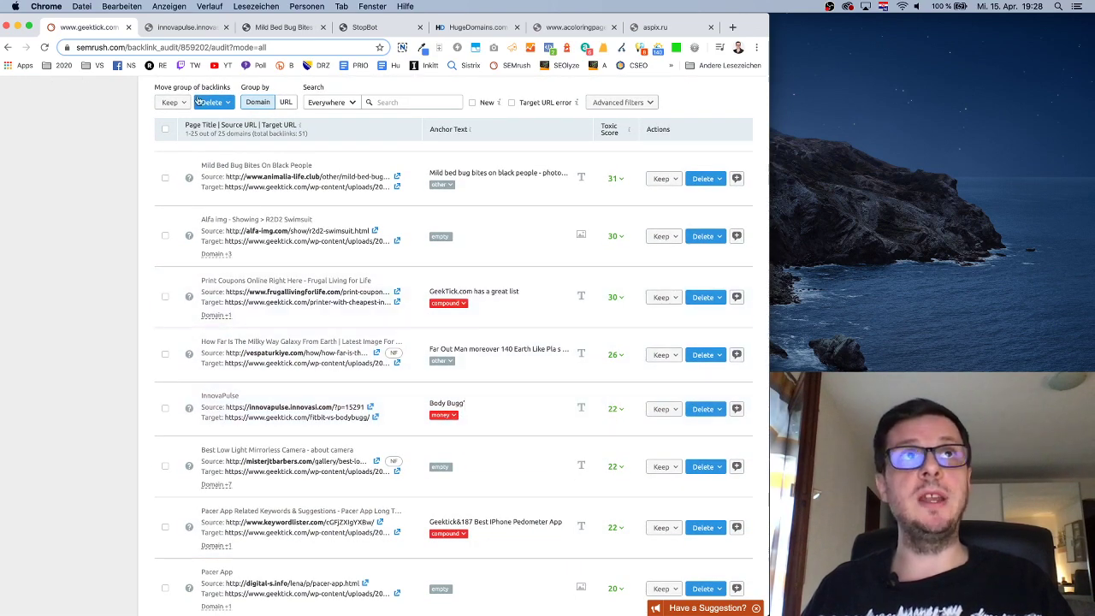
# Reload the innovapulse.innovasi.com source page and return to the audit list to view the lower-scored backlinks.
pyautogui.click(182, 30)
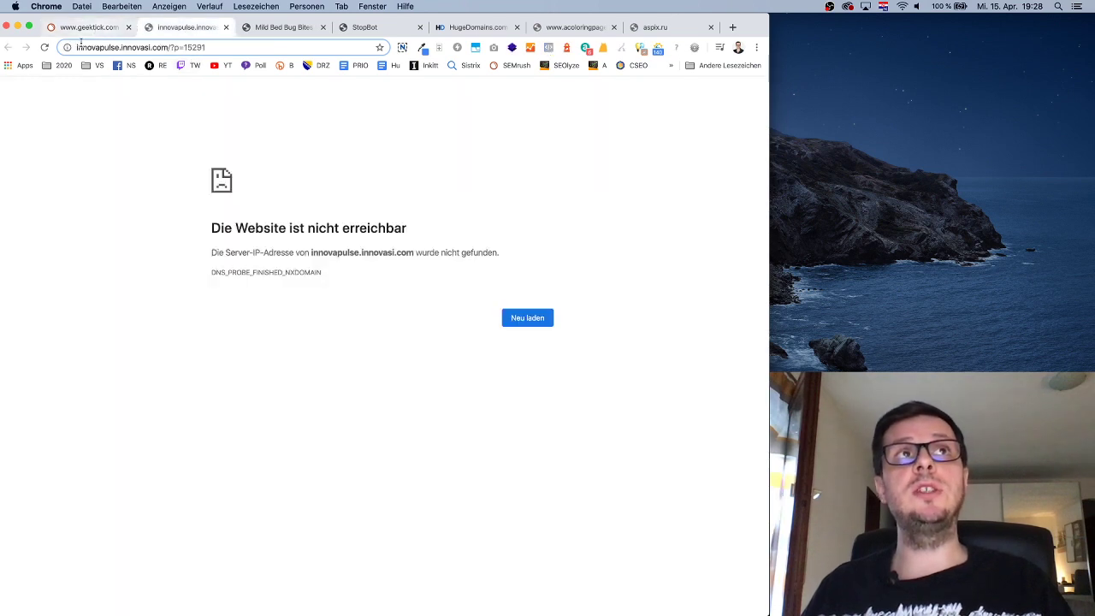
pyautogui.click(45, 47)
pyautogui.click(86, 27)
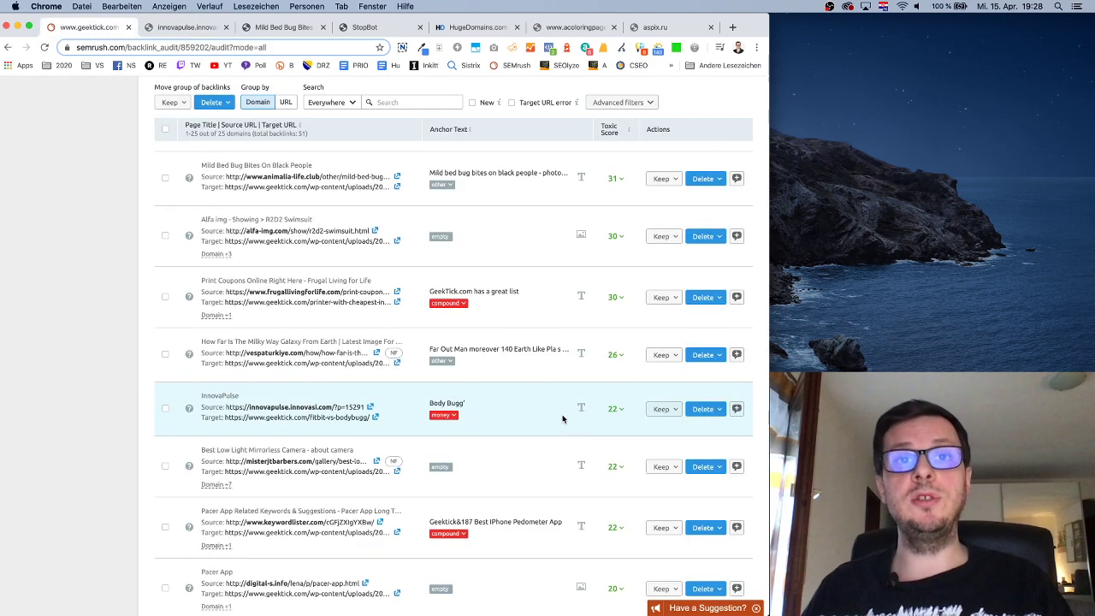
pyautogui.scroll(-3, 563, 480)
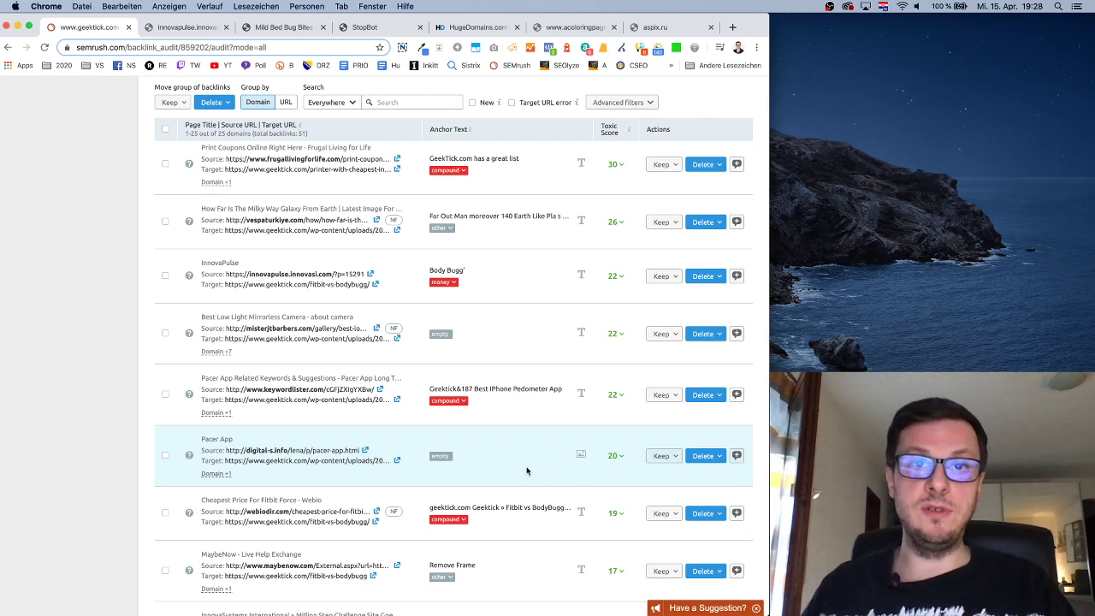
# Open the source page of the Webiodir "Cheapest Price For Fitbit Force" backlink, view it and return to the audit list.
pyautogui.scroll(-3, 527, 470)
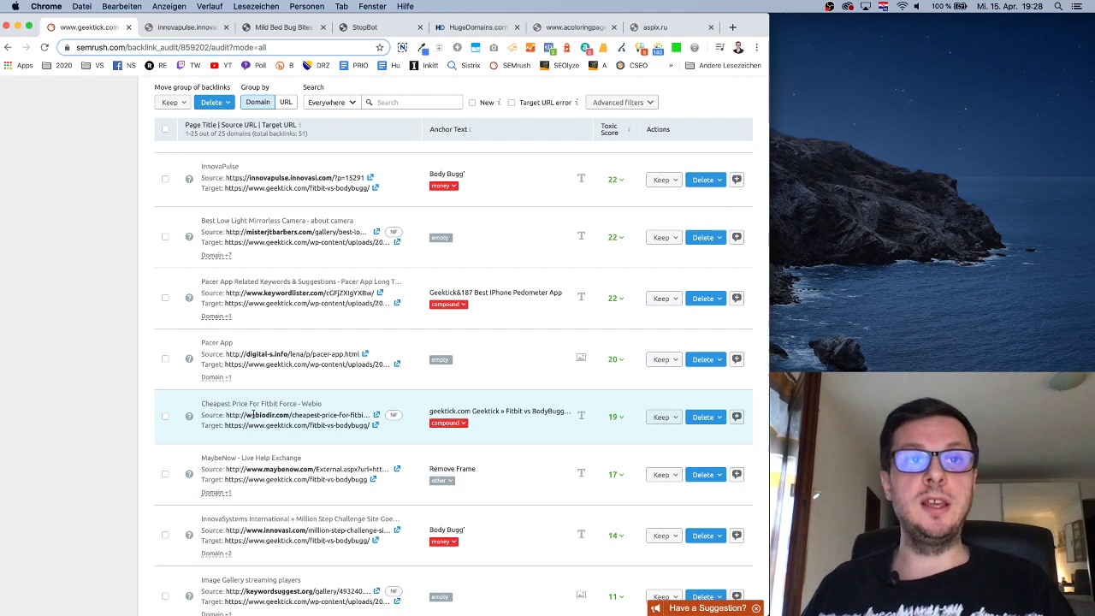
pyautogui.click(377, 416)
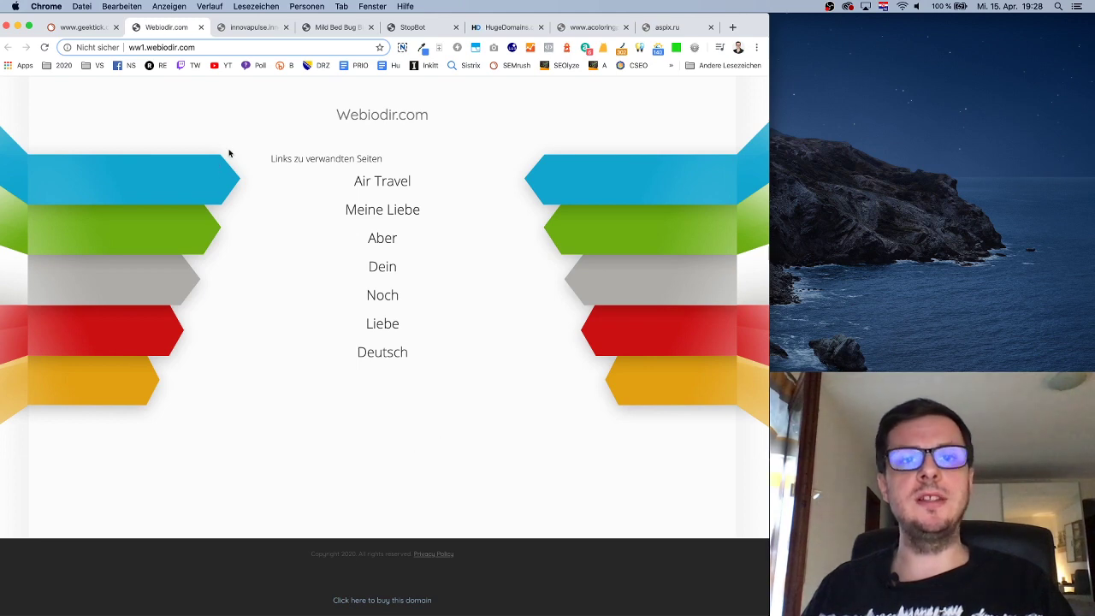
pyautogui.scroll(-1, 370, 313)
pyautogui.click(90, 28)
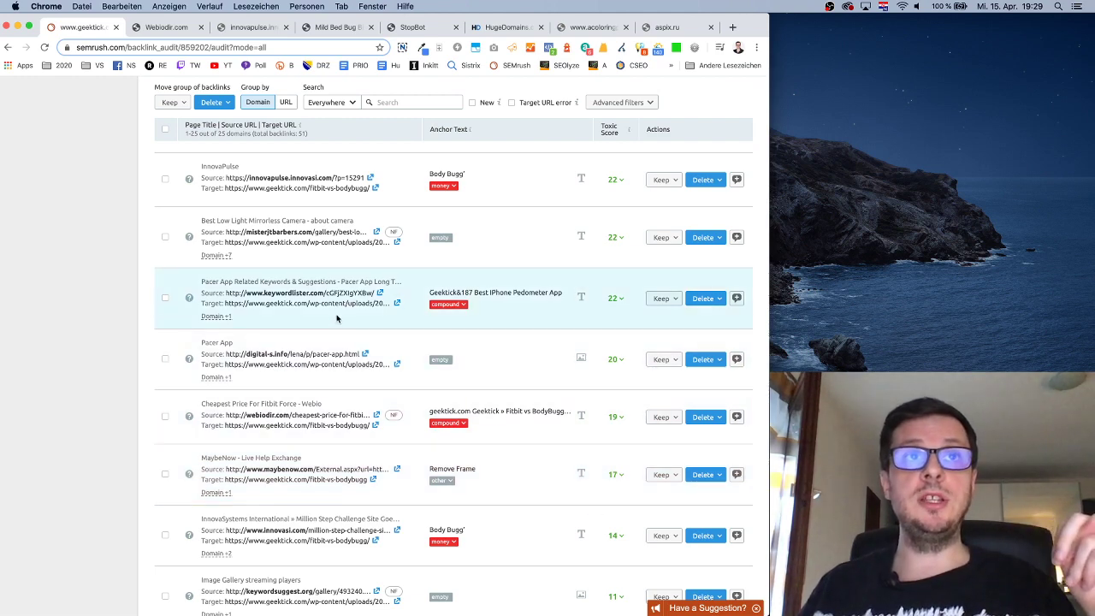
pyautogui.scroll(3, 337, 316)
pyautogui.scroll(4, 337, 317)
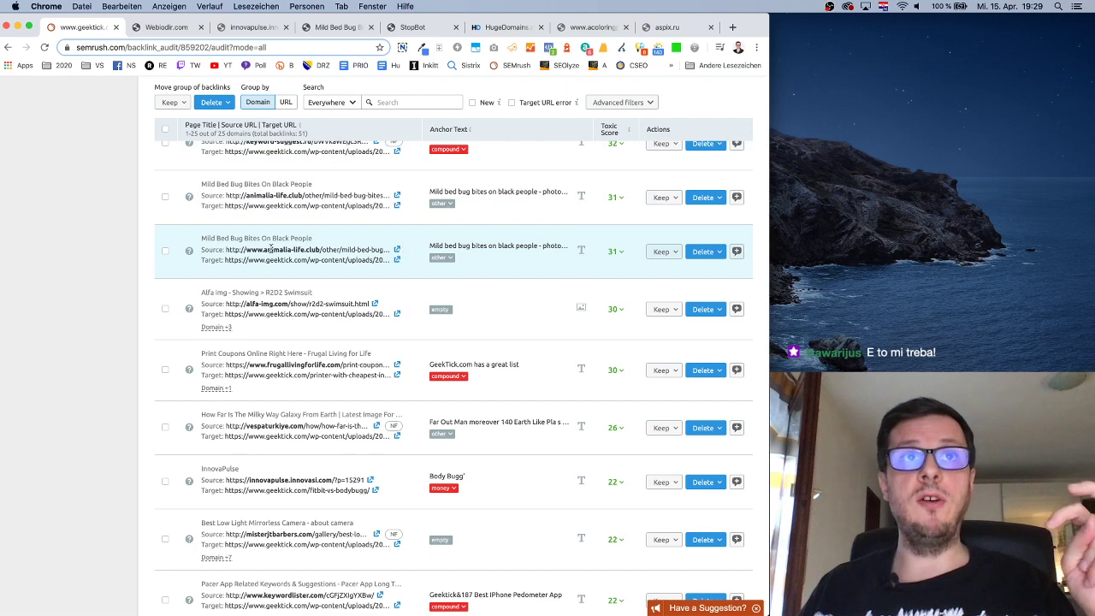
pyautogui.click(397, 249)
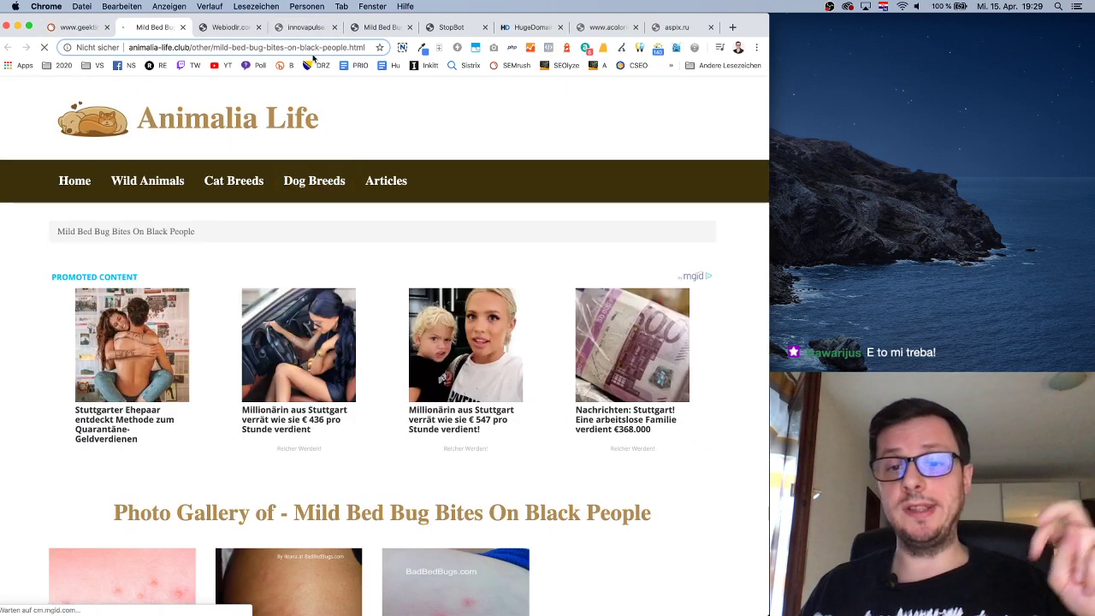
pyautogui.press('super+w')
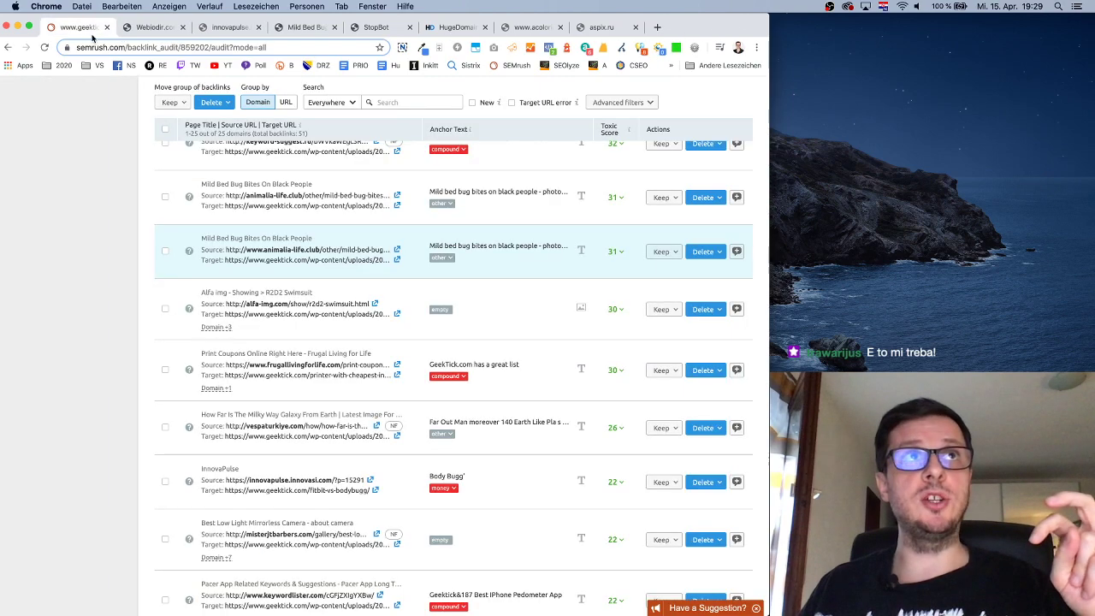
pyautogui.scroll(2, 557, 259)
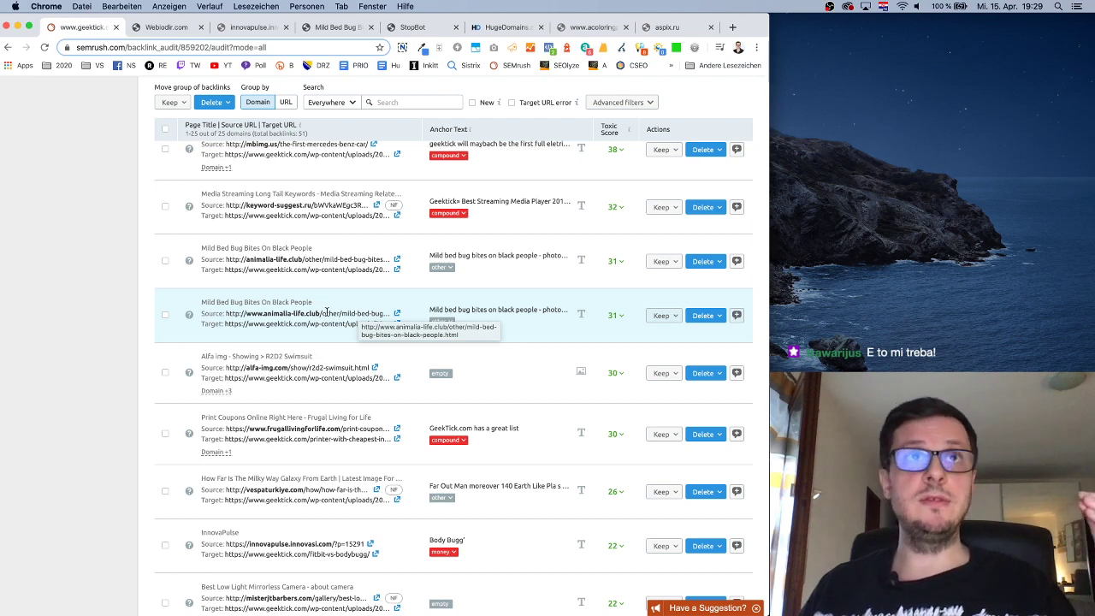
# Review the already opened backlink source pages from StopBot and HugeDomains to aspix.ru and Webiodir, ending at the audit list.
pyautogui.click(411, 28)
pyautogui.click(494, 30)
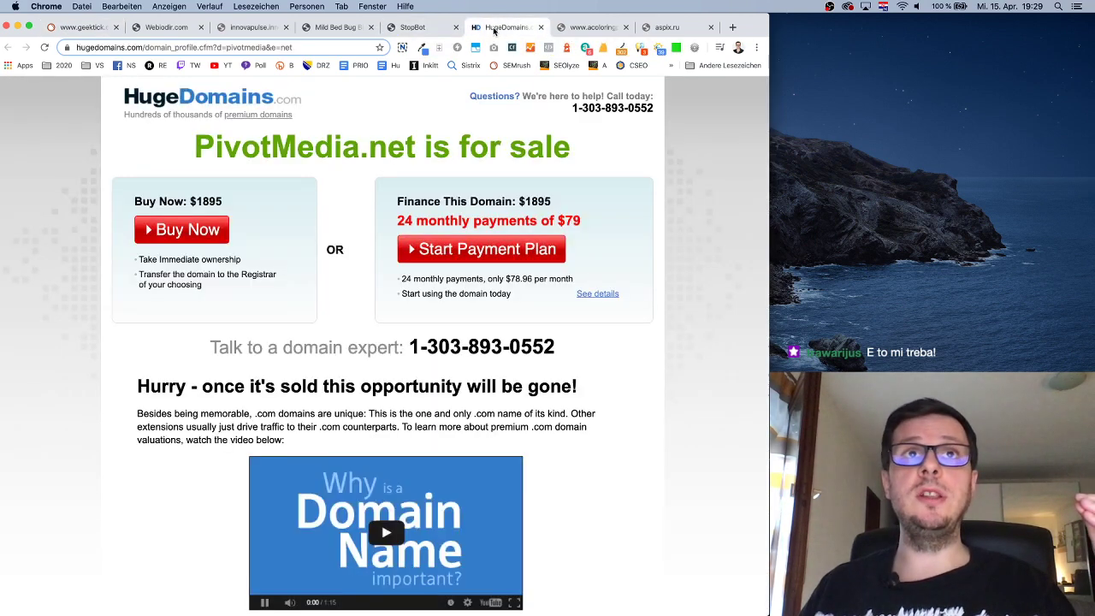
pyautogui.click(590, 28)
pyautogui.click(665, 27)
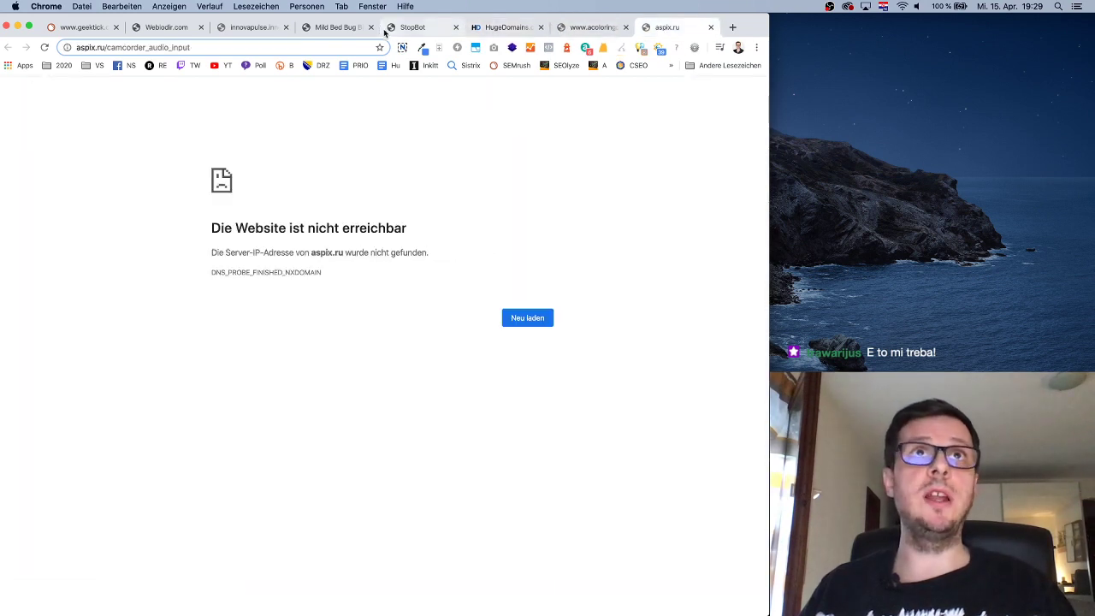
pyautogui.click(335, 27)
pyautogui.click(250, 28)
pyautogui.click(166, 27)
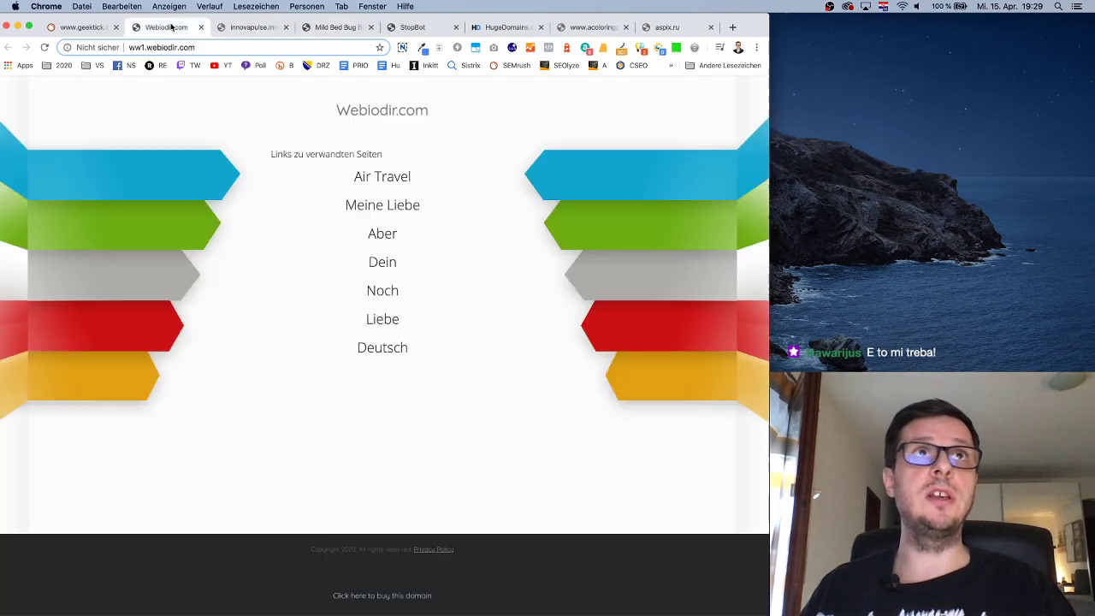
pyautogui.click(62, 32)
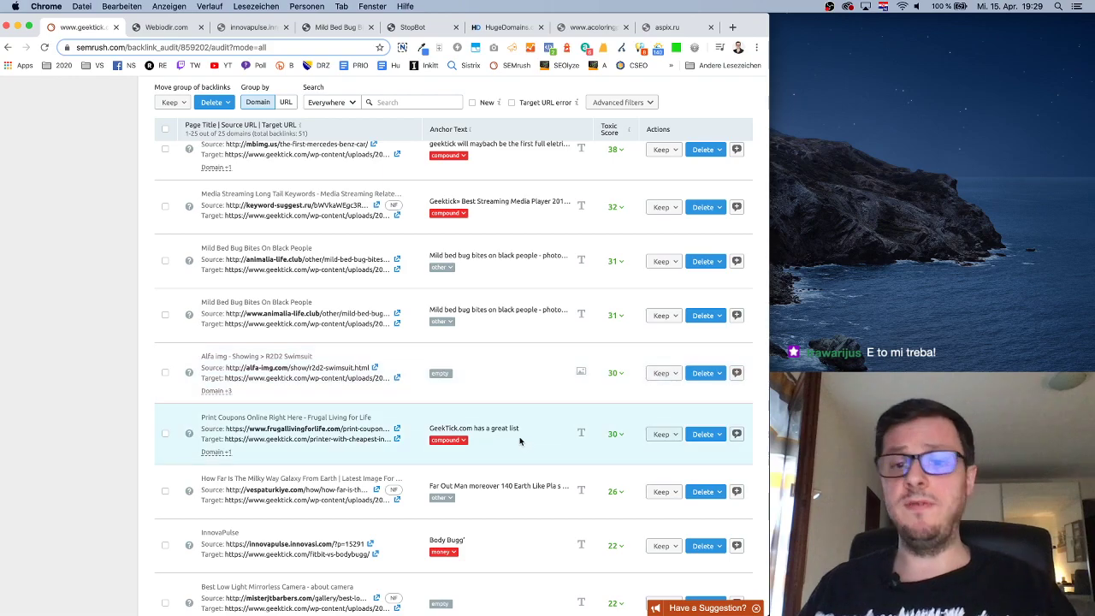
pyautogui.scroll(-15, 510, 451)
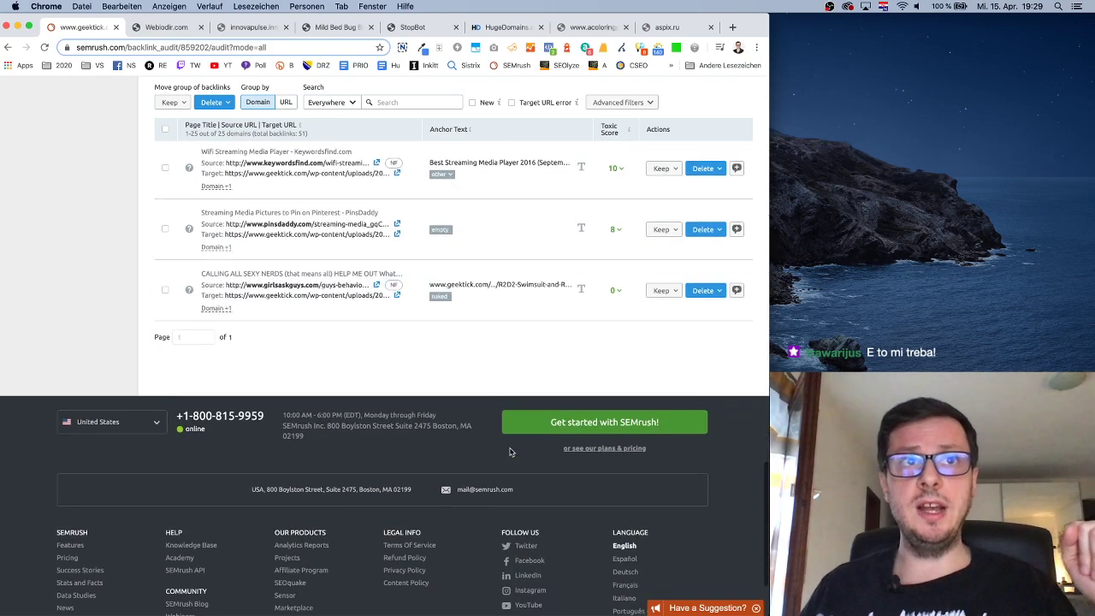
pyautogui.scroll(6, 510, 452)
pyautogui.scroll(3, 510, 452)
pyautogui.scroll(-10, 510, 452)
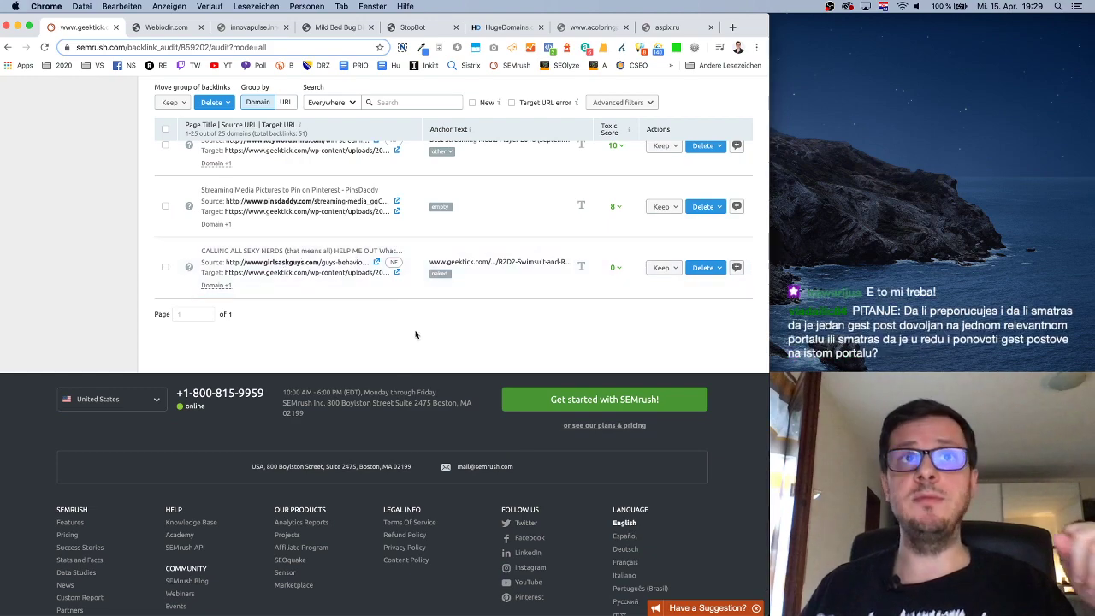
pyautogui.scroll(20, 421, 332)
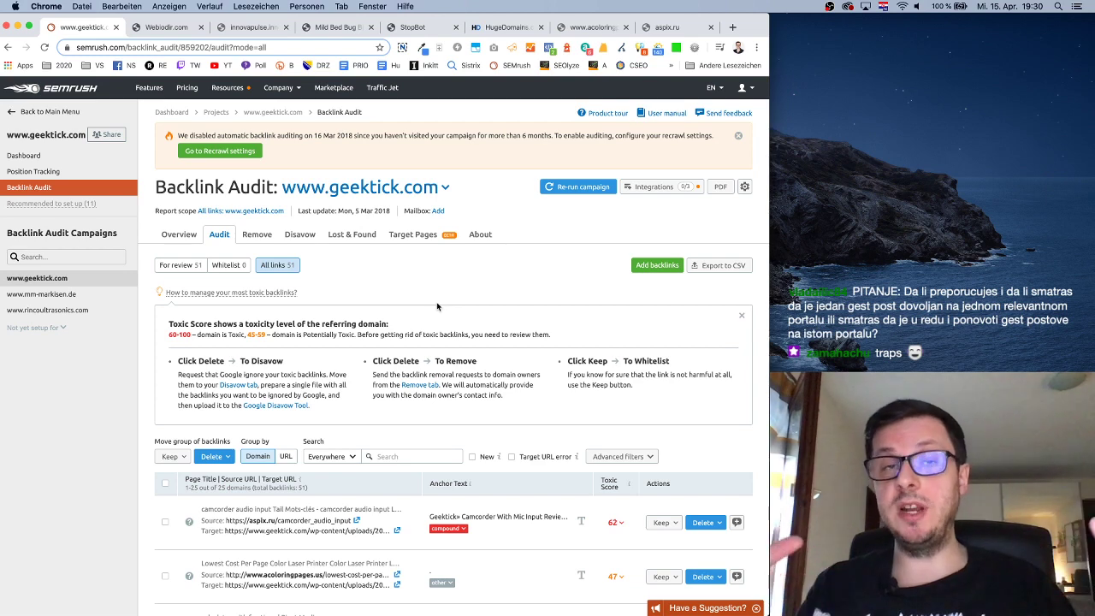
# Switch to the browser window with Google Search Console, view the Performance report and open gumaglavucuva.com separately.
pyautogui.click(18, 28)
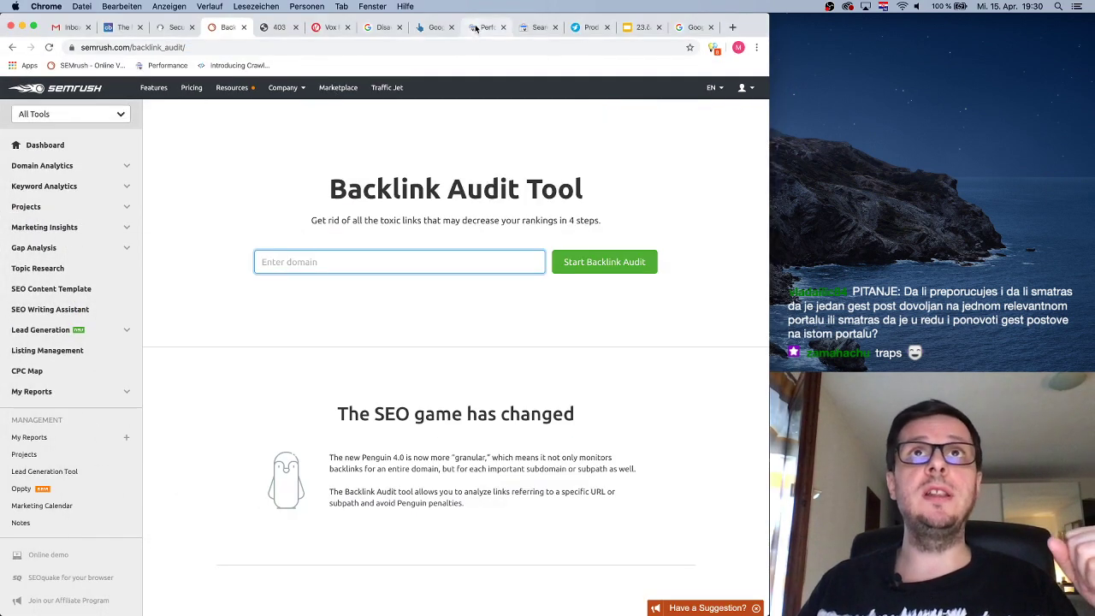
pyautogui.click(476, 28)
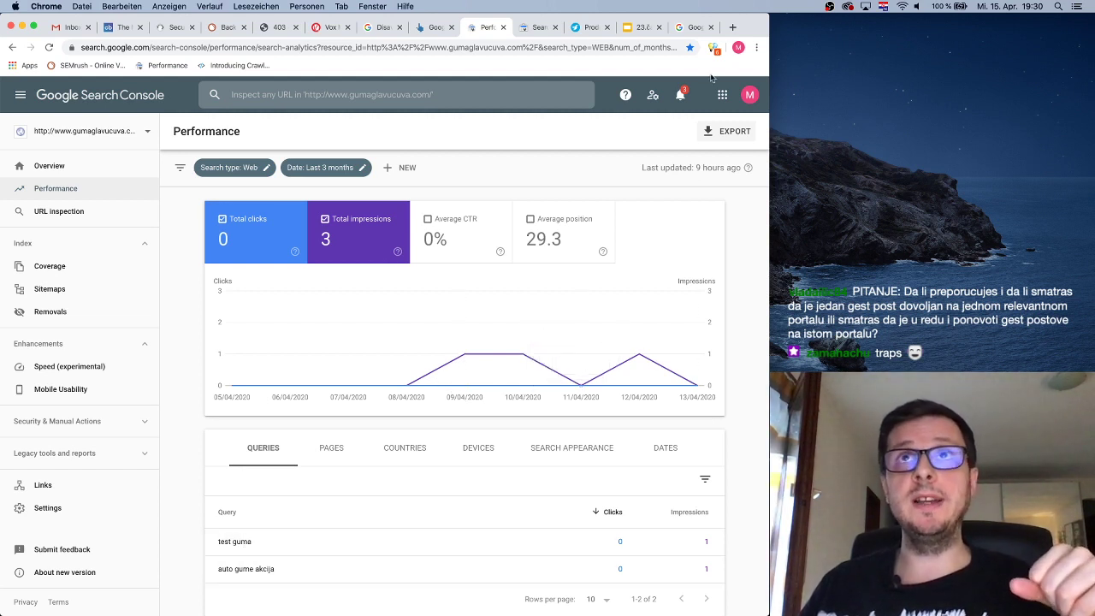
pyautogui.click(732, 27)
pyautogui.write('gu')
pyautogui.press('Return')
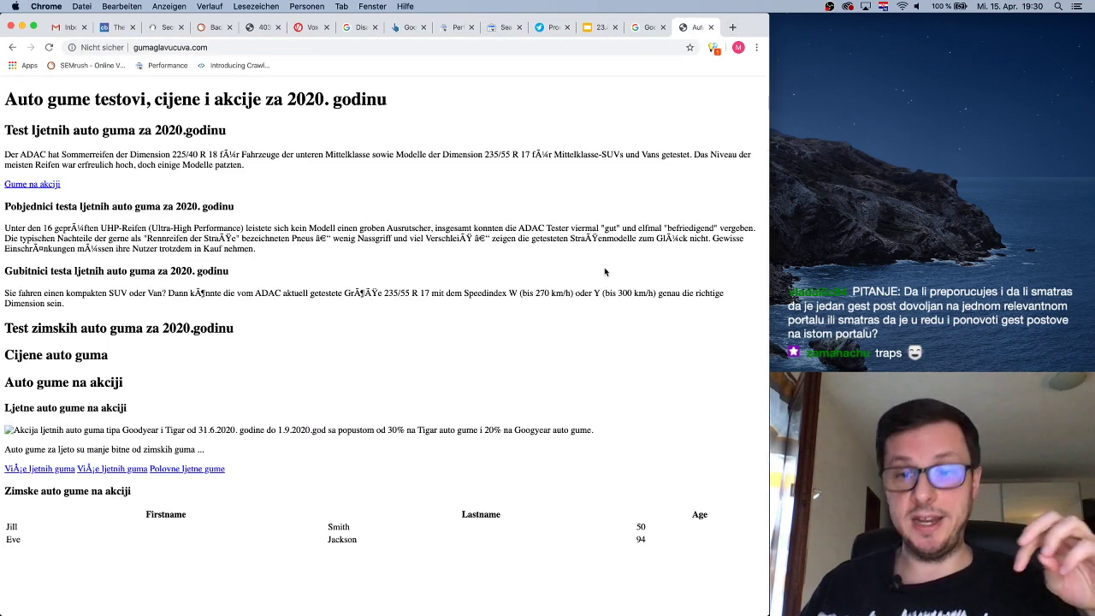
# Compare the gumaglavucuva.com page with its Search Console property and open that property's Links report.
pyautogui.click(457, 27)
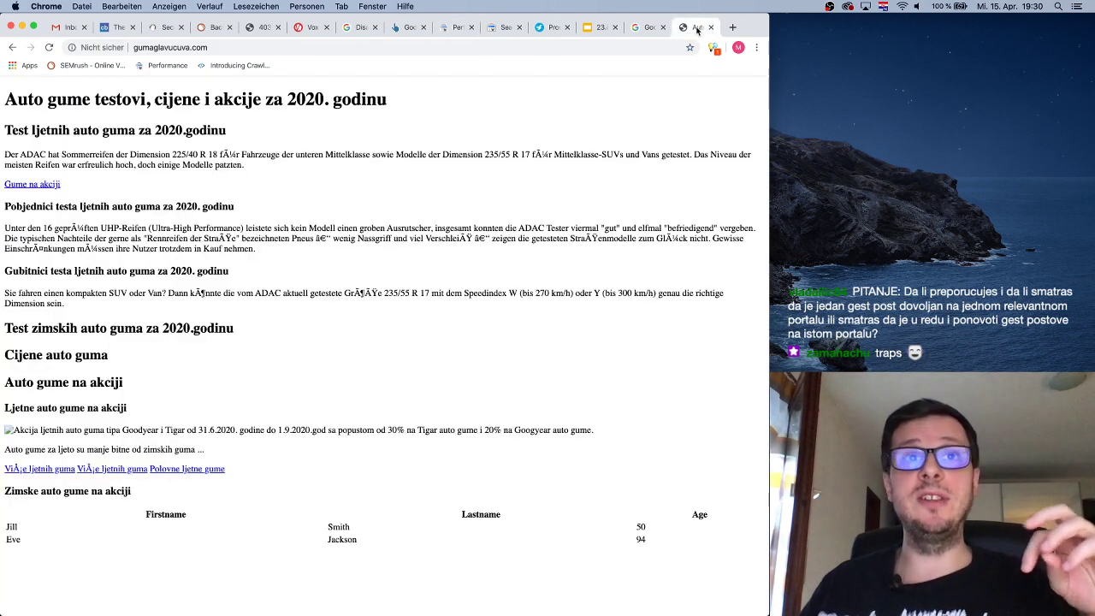
pyautogui.click(695, 28)
pyautogui.click(456, 27)
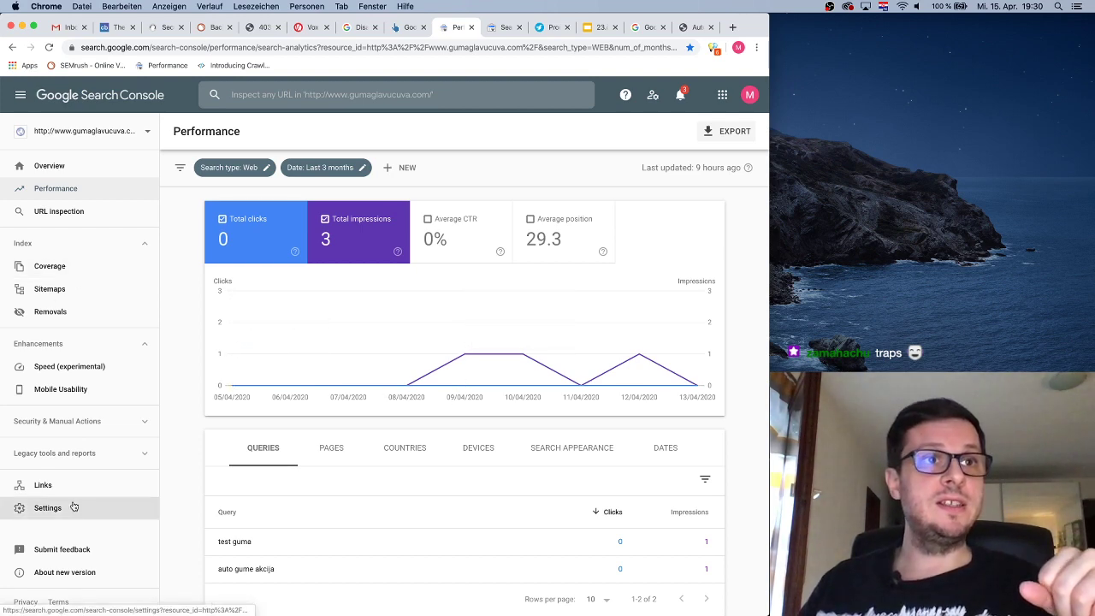
pyautogui.click(53, 484)
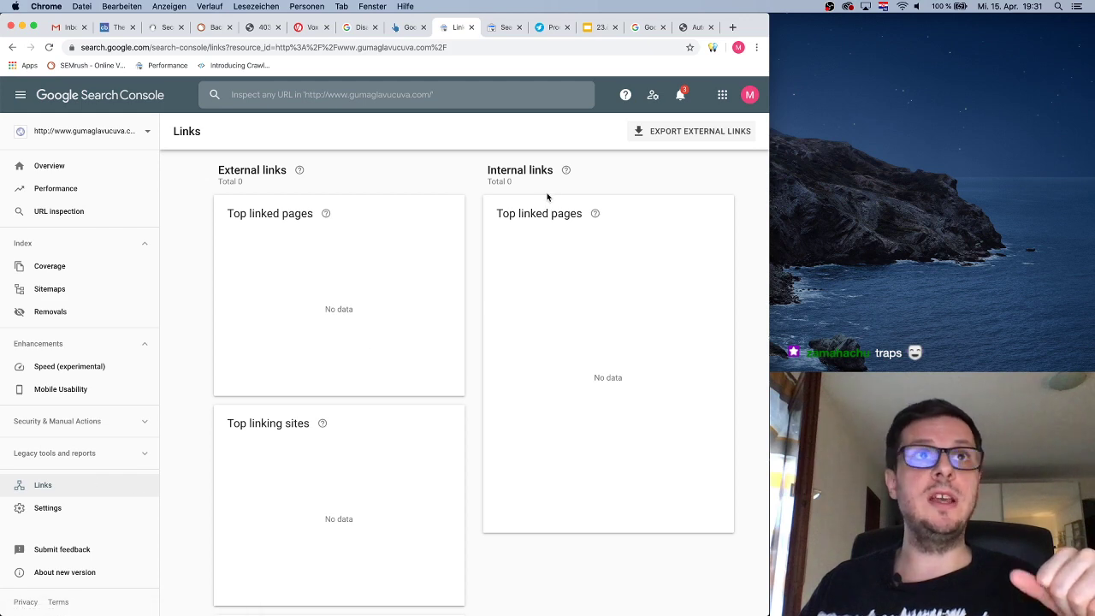
pyautogui.click(131, 133)
pyautogui.click(115, 163)
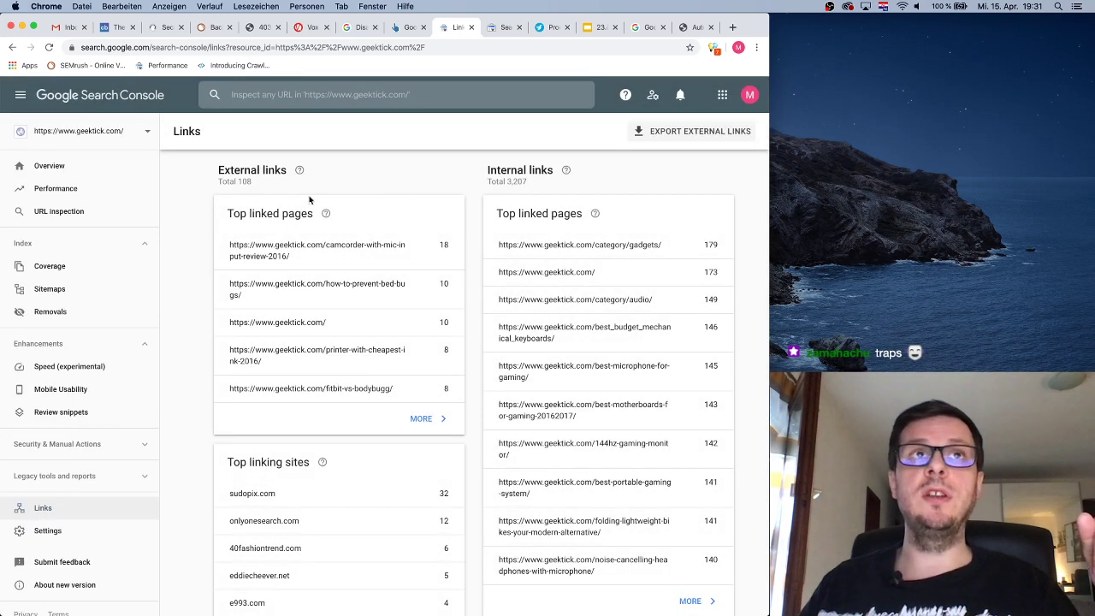
pyautogui.moveTo(227, 182); pyautogui.dragTo(254, 182)
pyautogui.click(286, 183)
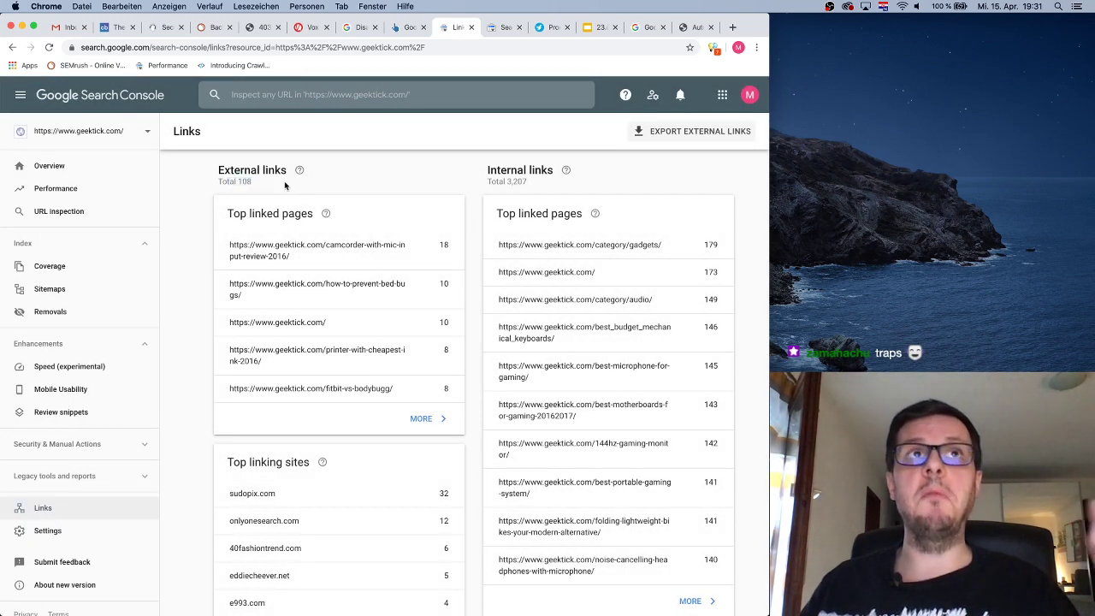
# Export geektick.com's externally top linked pages to Google Sheets and widen the Target page column to fit the URLs.
pyautogui.click(422, 419)
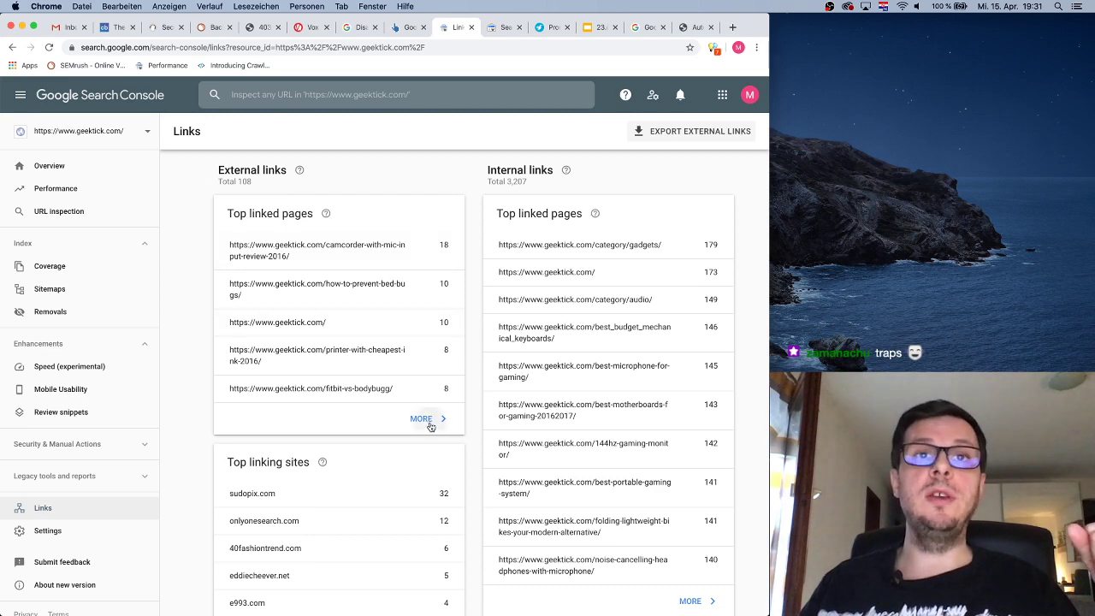
pyautogui.click(736, 134)
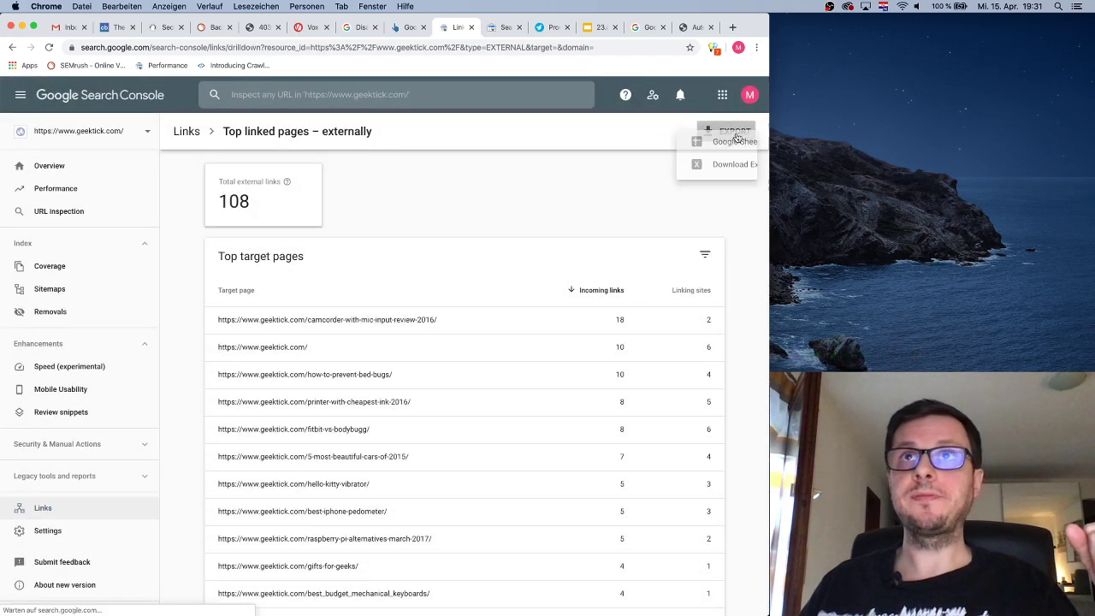
pyautogui.click(554, 190)
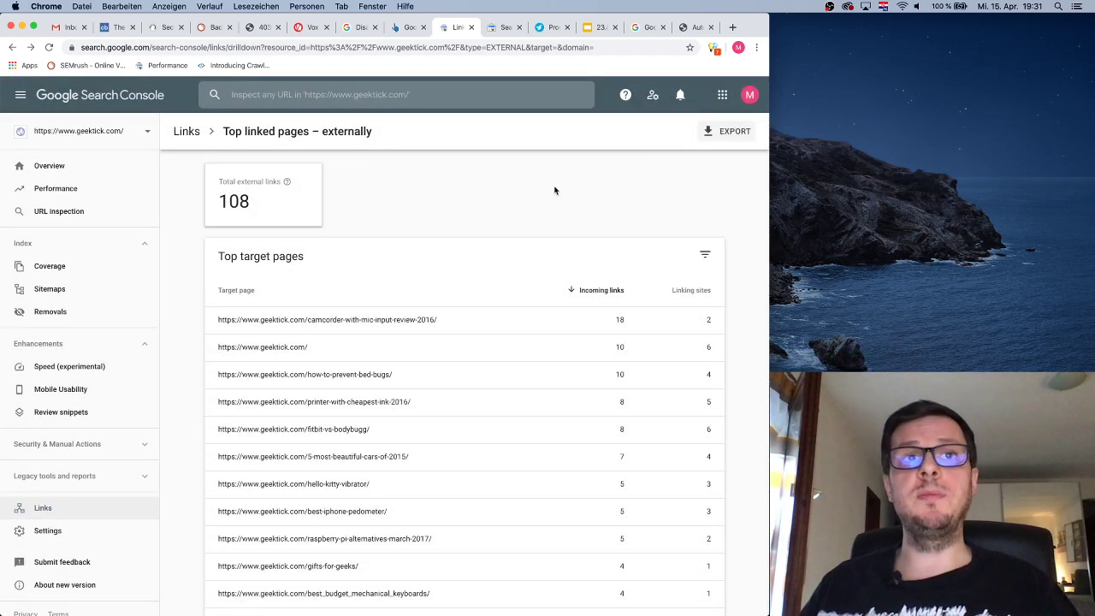
pyautogui.click(729, 131)
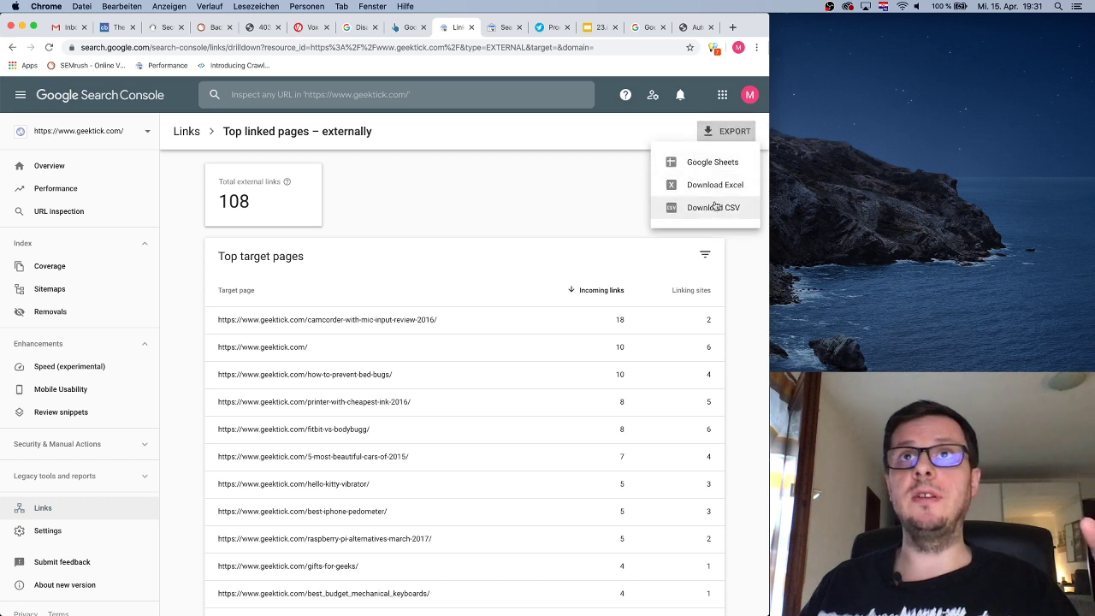
pyautogui.click(721, 162)
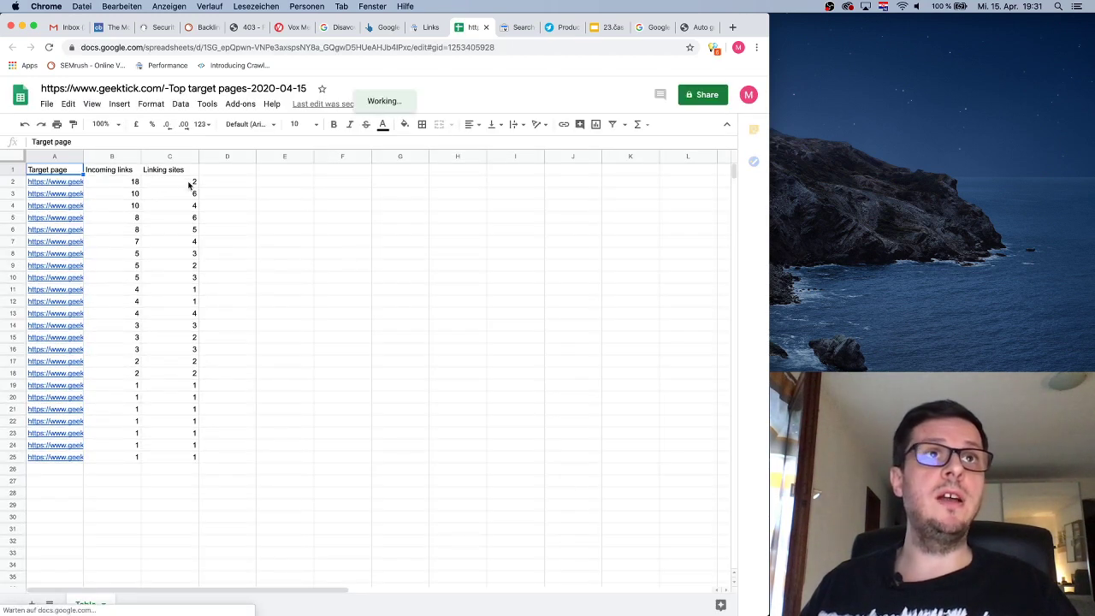
pyautogui.doubleClick(83, 155)
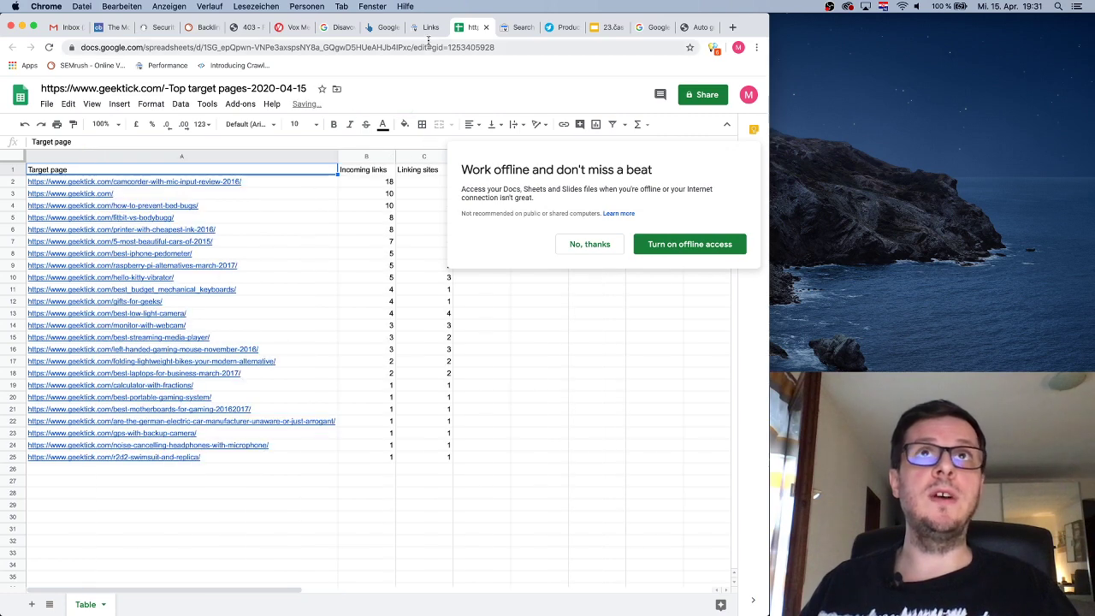
# Inspect the sites linking to geektick.com's camcorder-with-mic-input-review-2016 page, view onlyonesearch.com and return to the linking sites list.
pyautogui.click(415, 28)
pyautogui.click(403, 319)
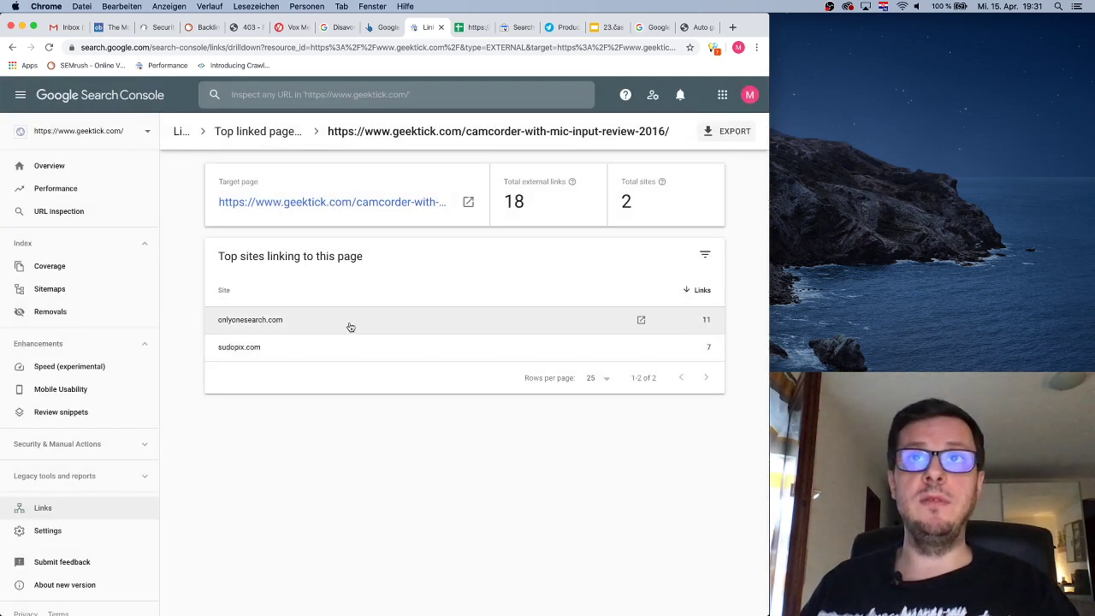
pyautogui.click(641, 320)
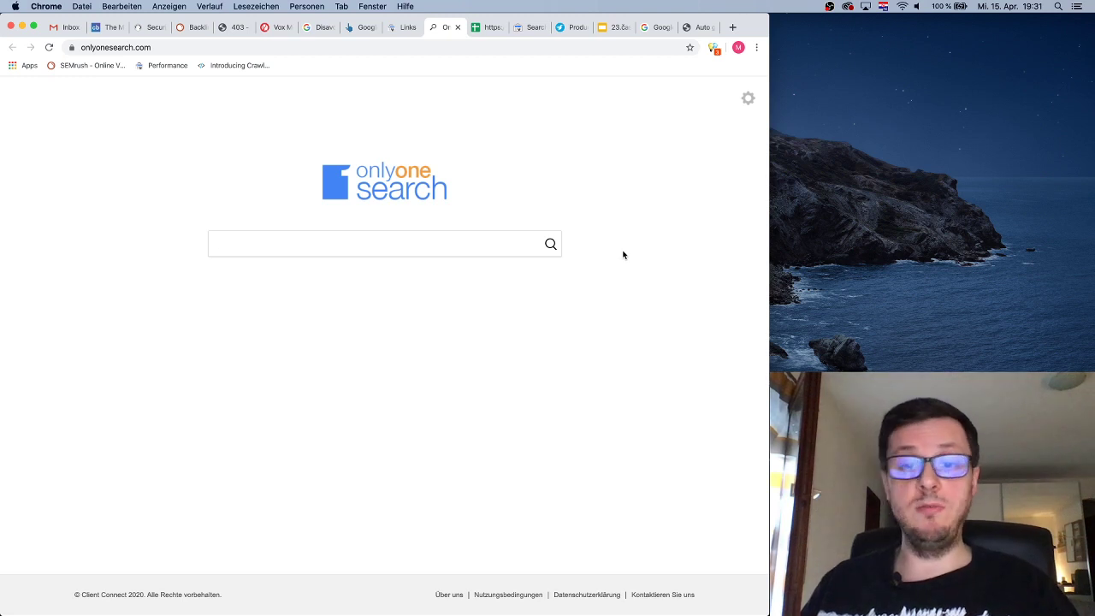
pyautogui.click(106, 47)
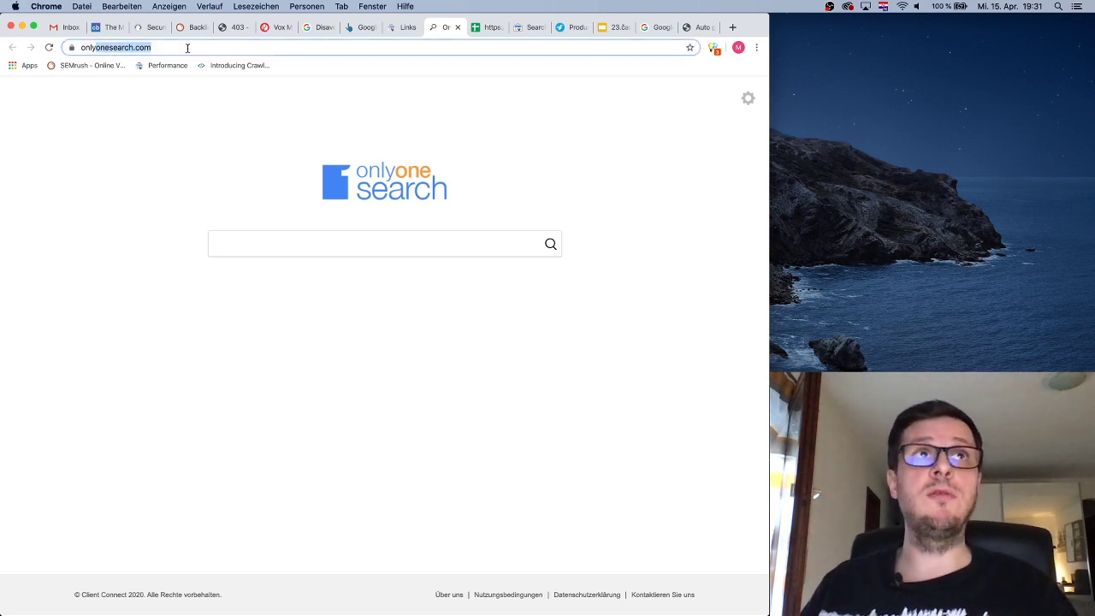
pyautogui.click(440, 144)
pyautogui.click(389, 35)
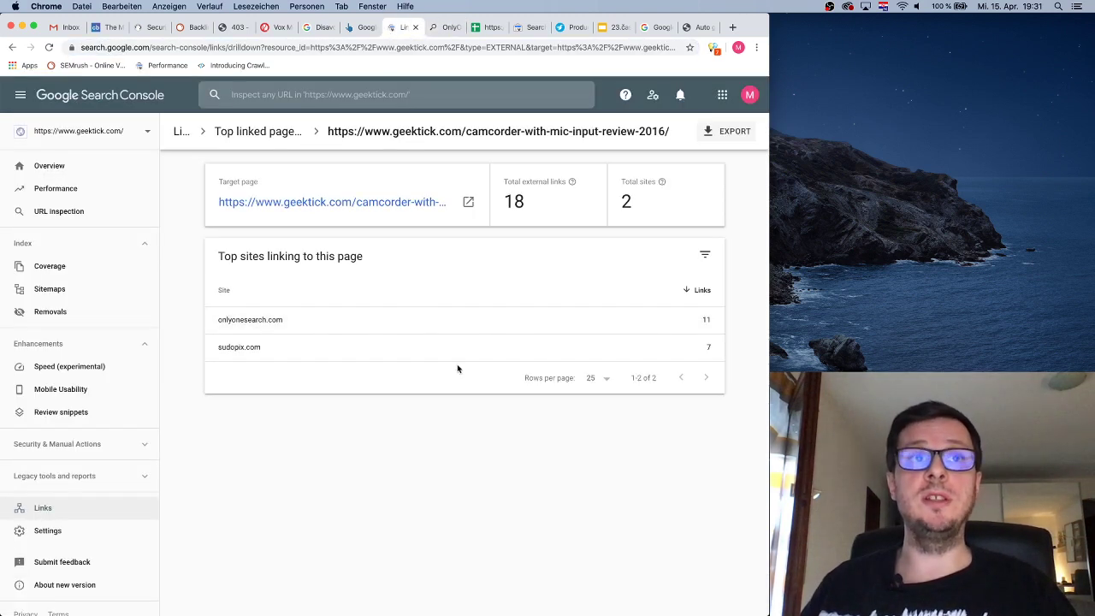
# Examine the sudopix.com pages linking to the camcorder review and open the sudopix.com site.
pyautogui.click(266, 349)
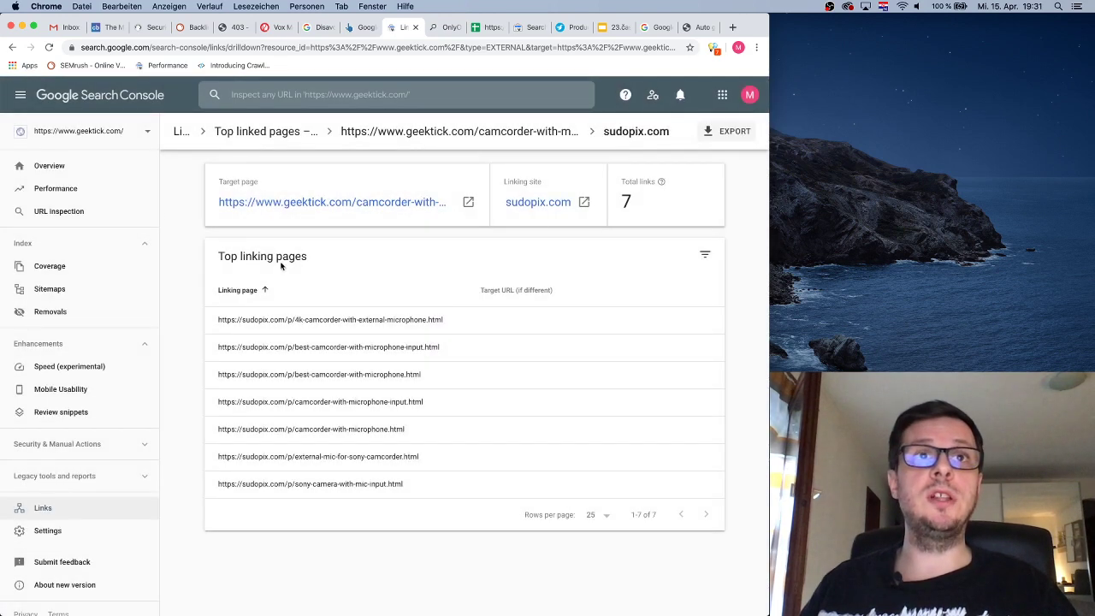
pyautogui.press('super+bracketleft')
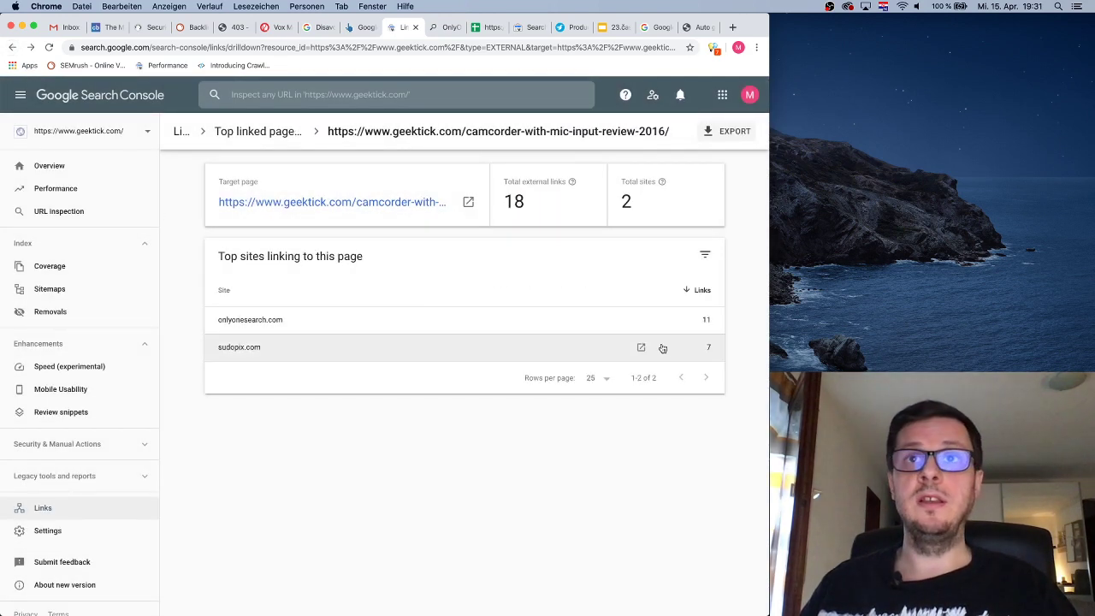
pyautogui.click(662, 347)
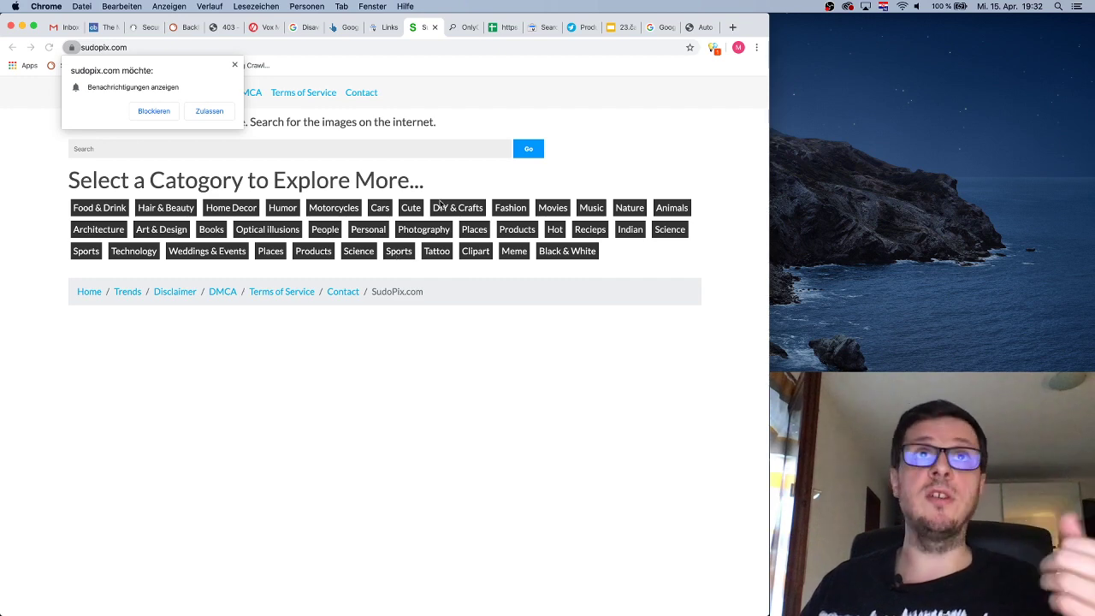
# Return to the Search Console links report and look through geektick.com's externally top linked pages.
pyautogui.click(369, 29)
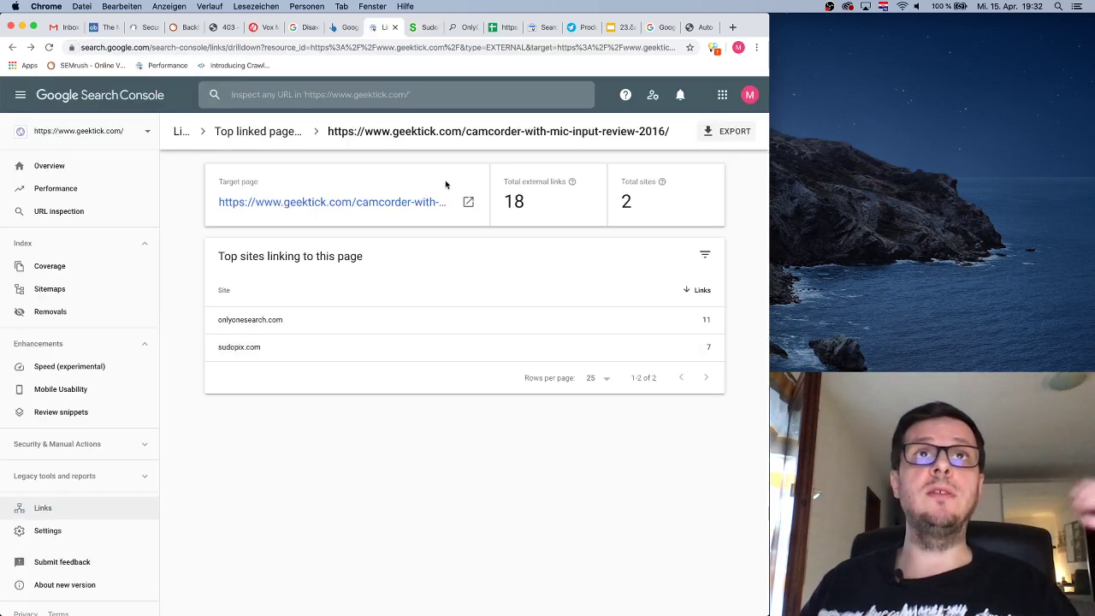
pyautogui.click(276, 137)
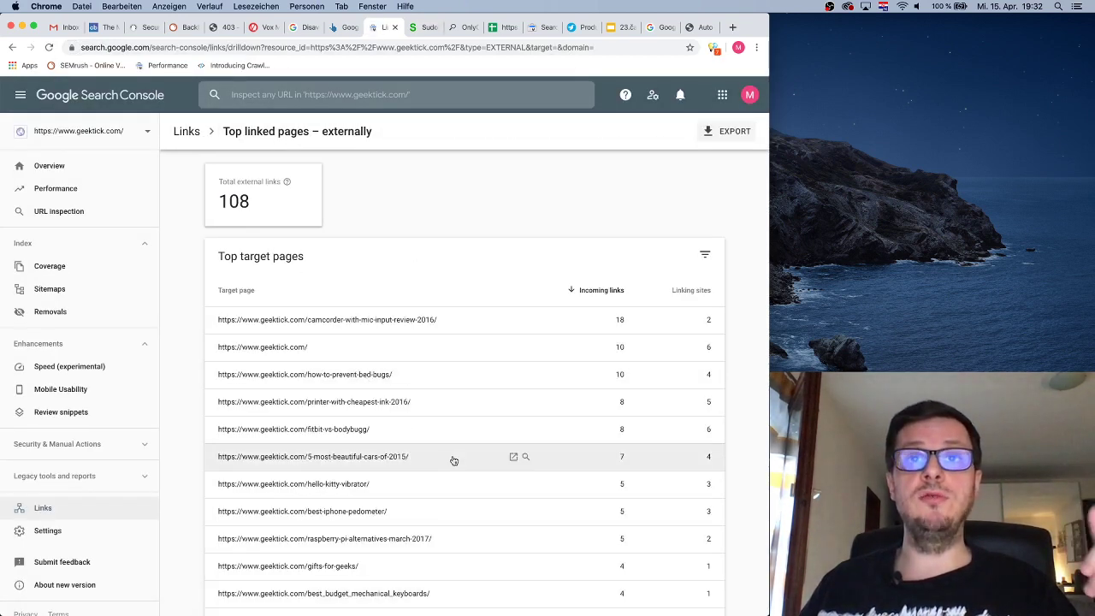
pyautogui.scroll(-5, 453, 460)
pyautogui.scroll(-5, 455, 458)
pyautogui.scroll(10, 454, 456)
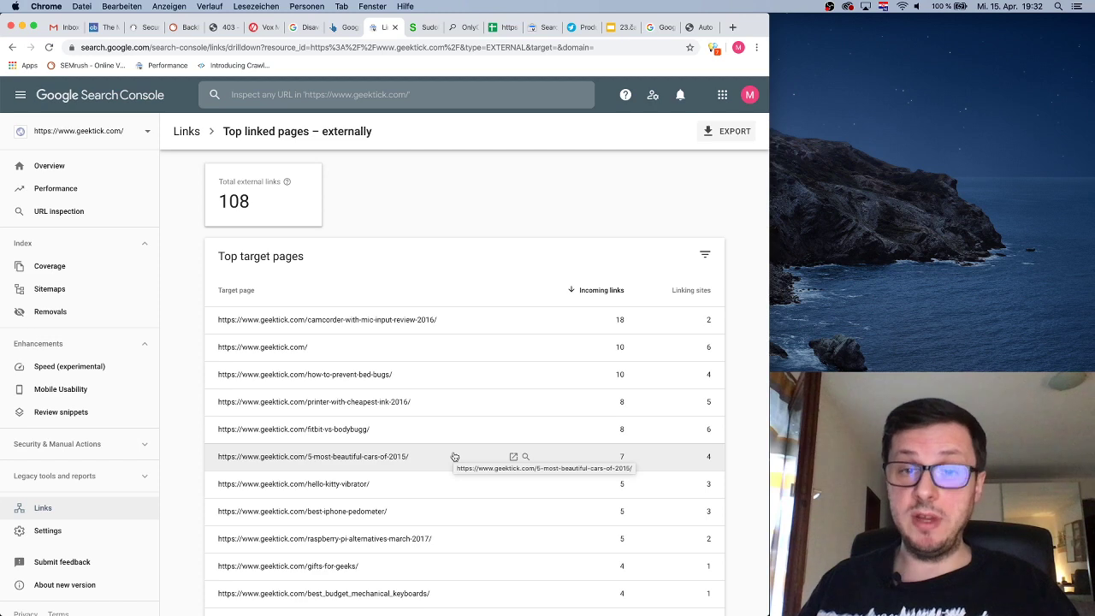
pyautogui.scroll(-1, 288, 237)
pyautogui.click(184, 28)
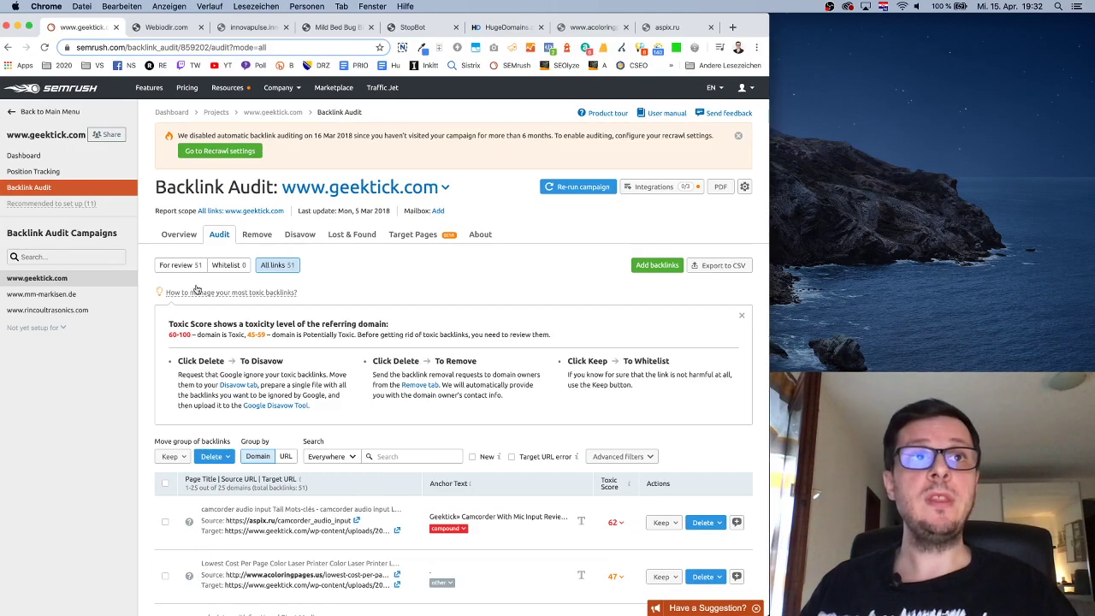
pyautogui.scroll(-6, 196, 291)
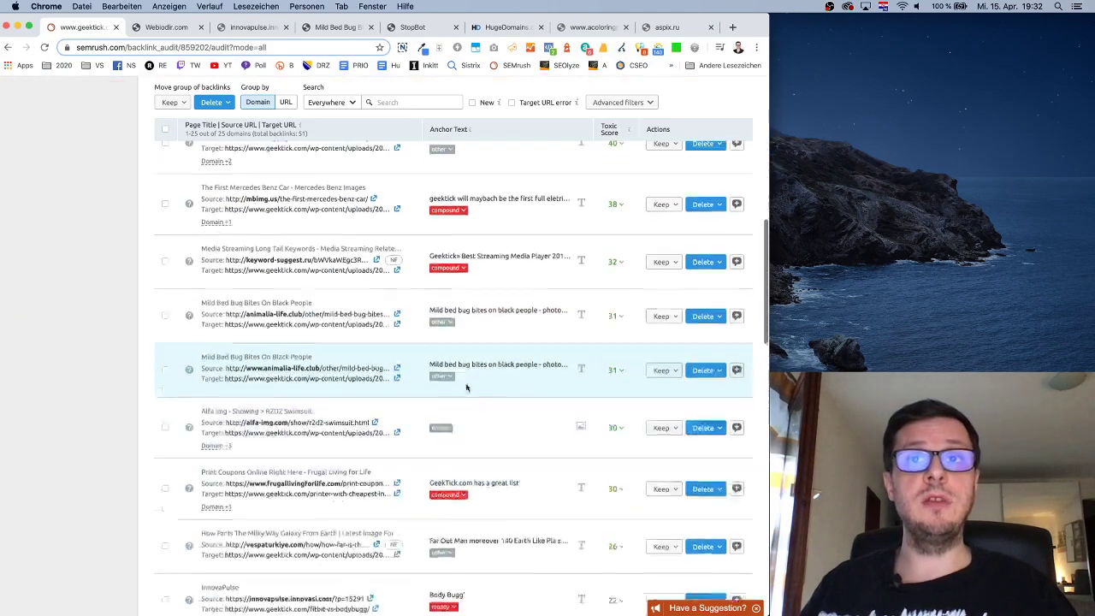
pyautogui.scroll(5, 187, 143)
pyautogui.click(178, 106)
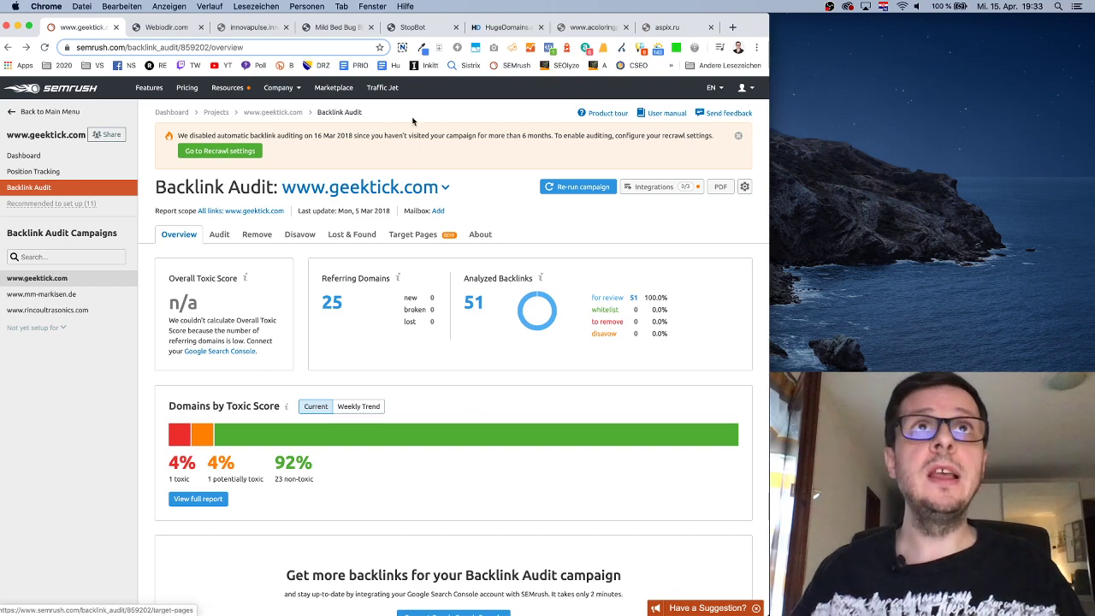
pyautogui.click(8, 26)
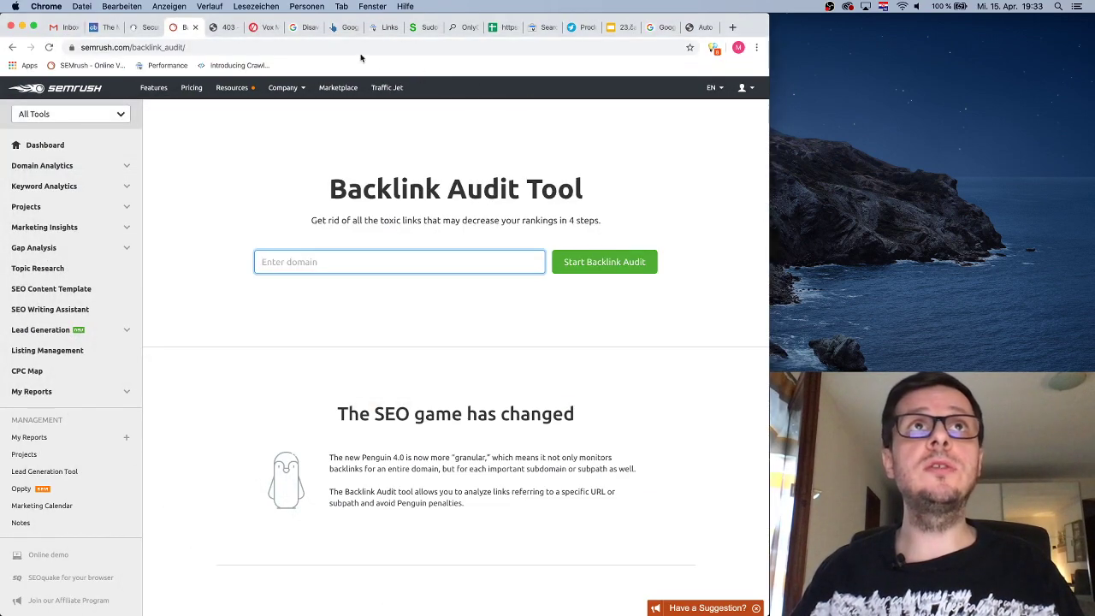
# Copy the address of Google's disavow backlinks help article and share it in the on-screen stream text.
pyautogui.click(304, 27)
pyautogui.click(299, 49)
pyautogui.press('super+c')
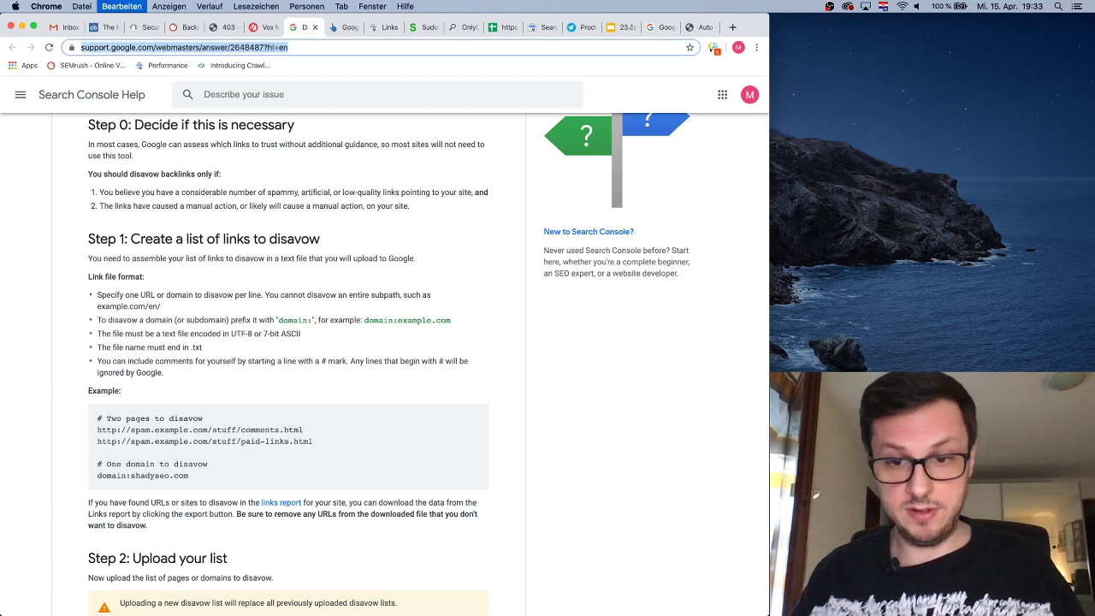
pyautogui.press('super+Tab')
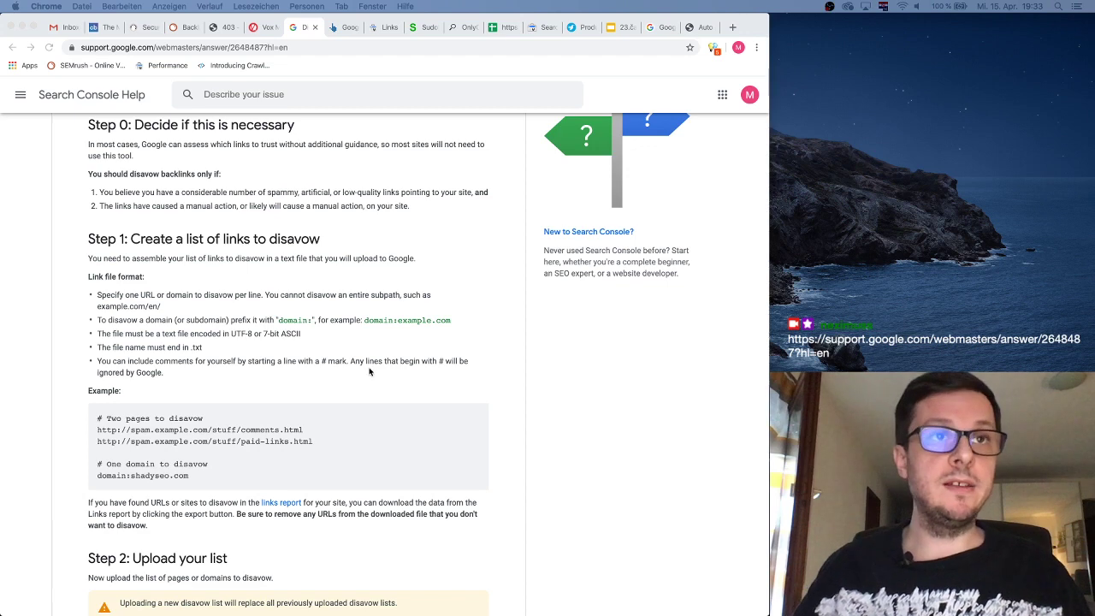
pyautogui.press('super+Tab')
# Read the link file format rules in the help article, highlighting the .txt file ending and the UTF-8 encoding requirement.
pyautogui.scroll(-2, 361, 372)
pyautogui.scroll(-1, 361, 372)
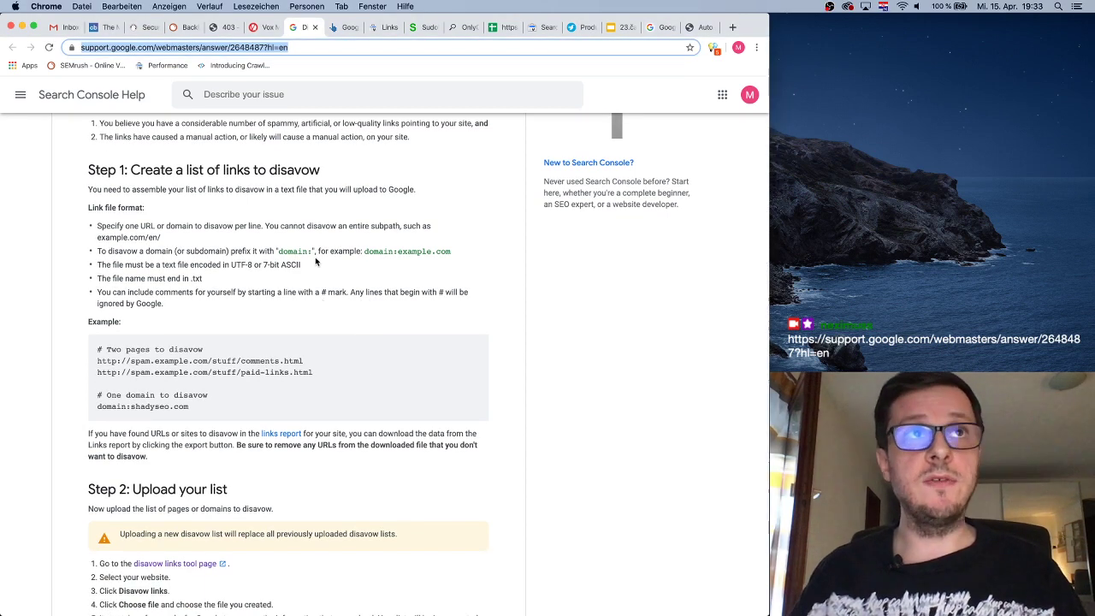
pyautogui.click(326, 272)
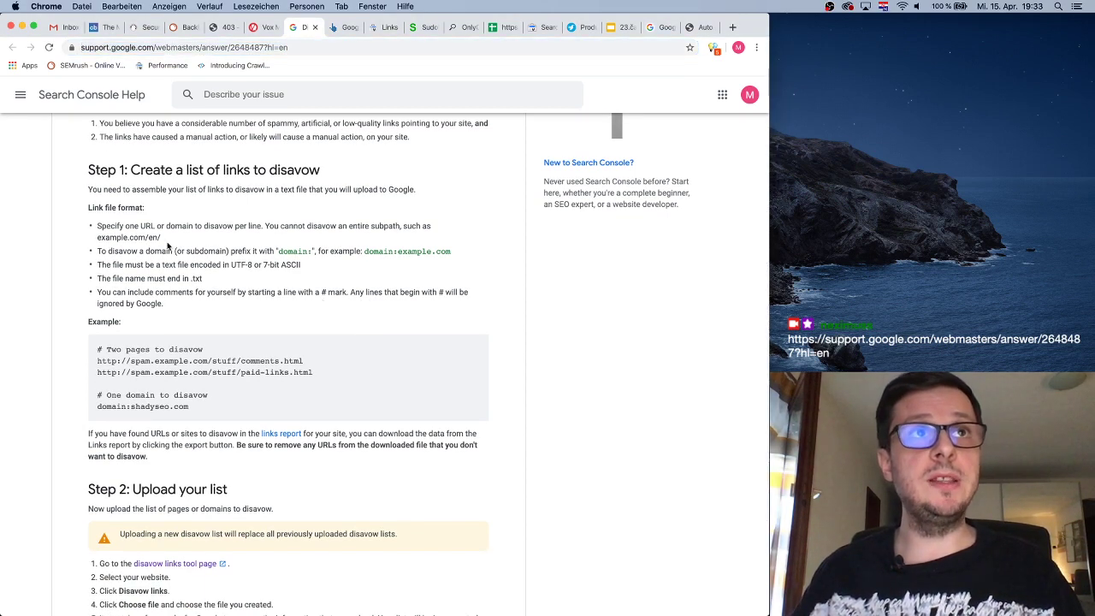
pyautogui.moveTo(177, 278); pyautogui.dragTo(226, 282)
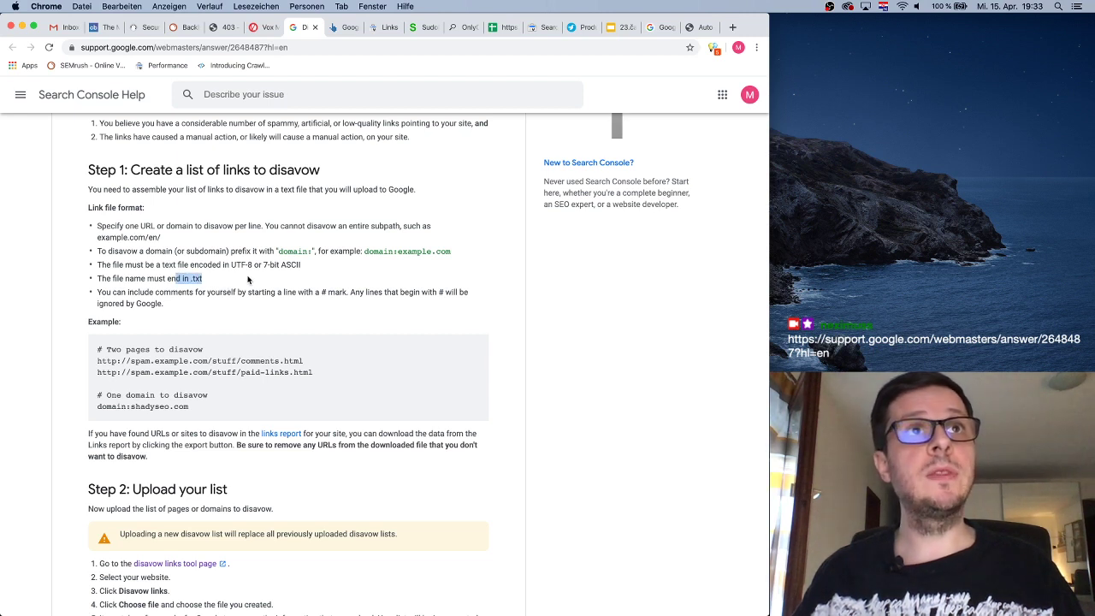
pyautogui.click(248, 280)
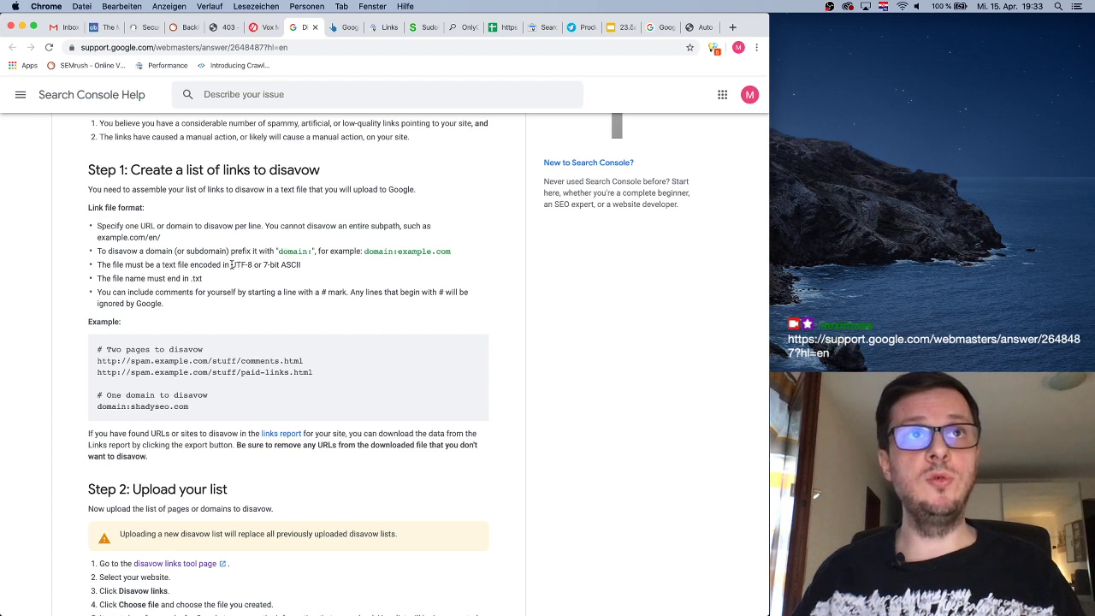
pyautogui.moveTo(231, 265); pyautogui.dragTo(253, 264)
pyautogui.click(316, 269)
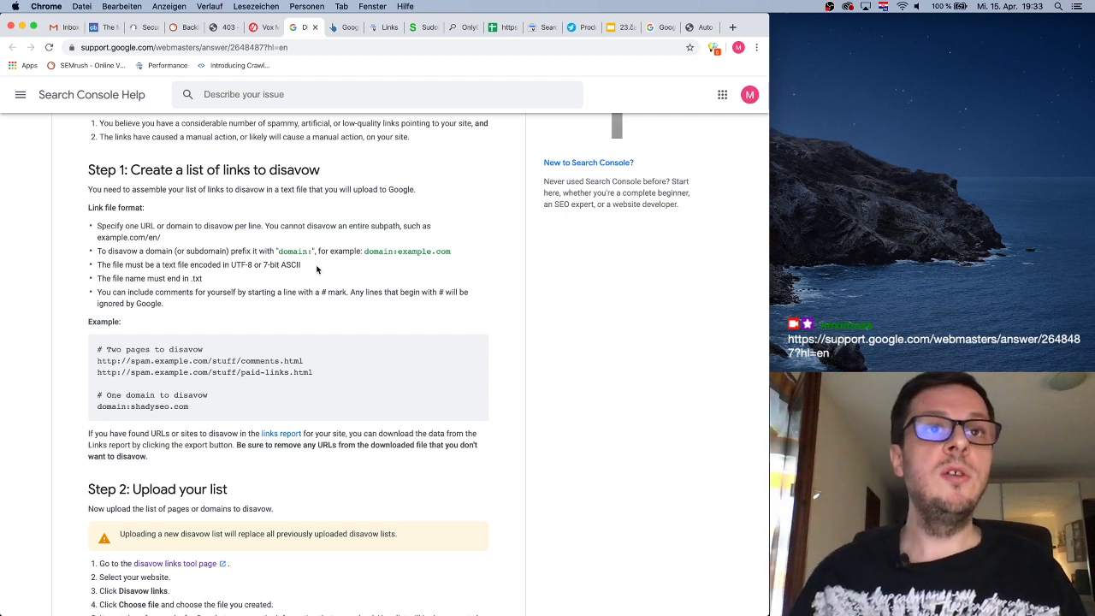
# Highlight the two spam.example.com page URLs in the example disavow file.
pyautogui.moveTo(211, 408); pyautogui.dragTo(85, 378)
pyautogui.click(131, 372)
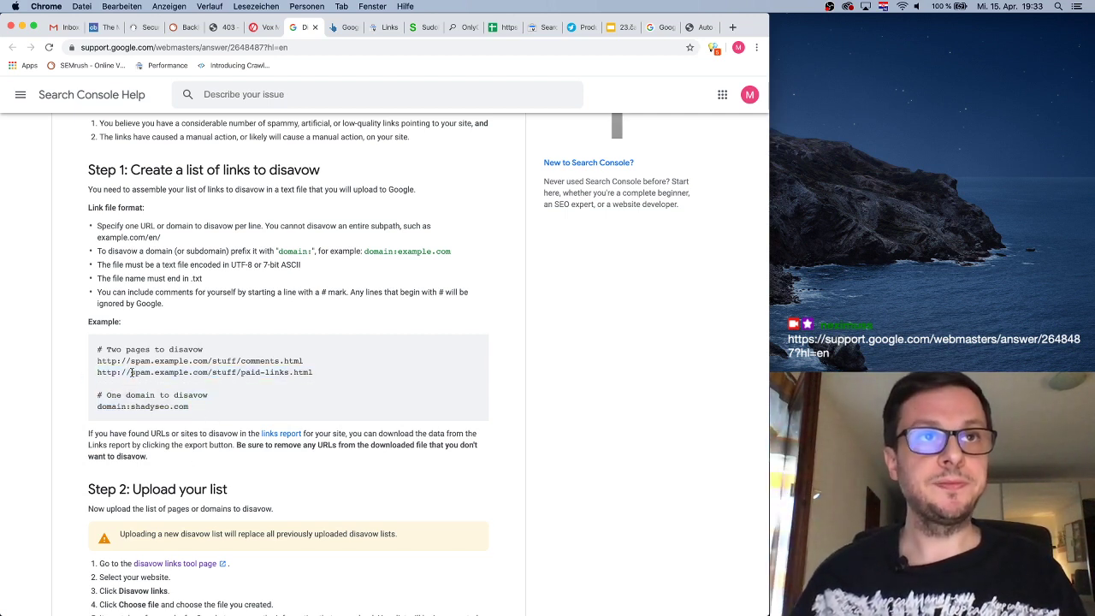
pyautogui.moveTo(305, 362); pyautogui.dragTo(96, 361)
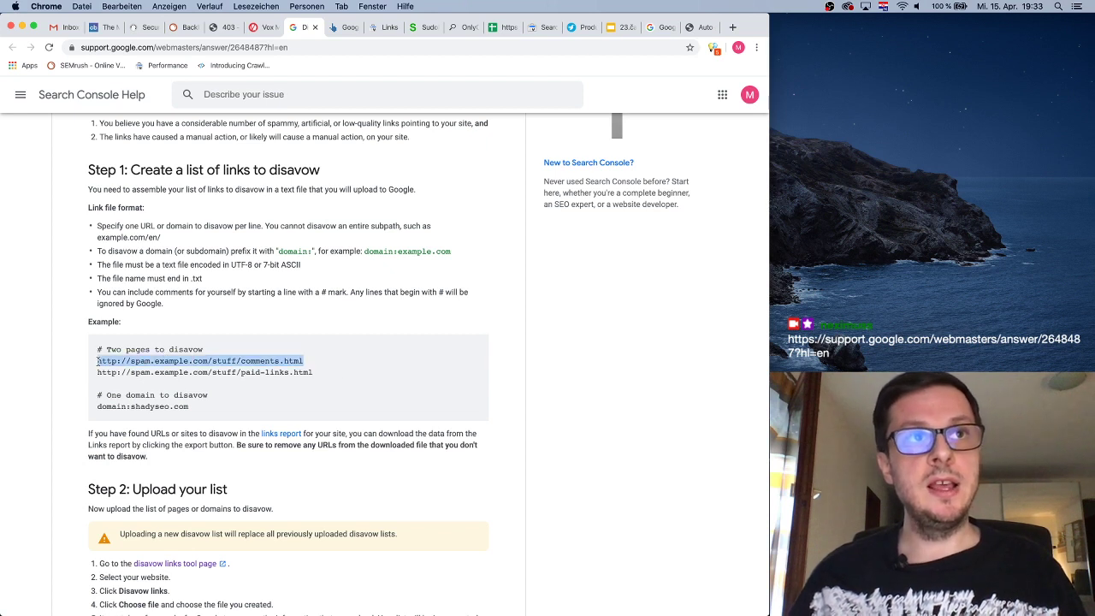
pyautogui.click(240, 372)
pyautogui.moveTo(345, 377); pyautogui.dragTo(96, 373)
pyautogui.click(224, 373)
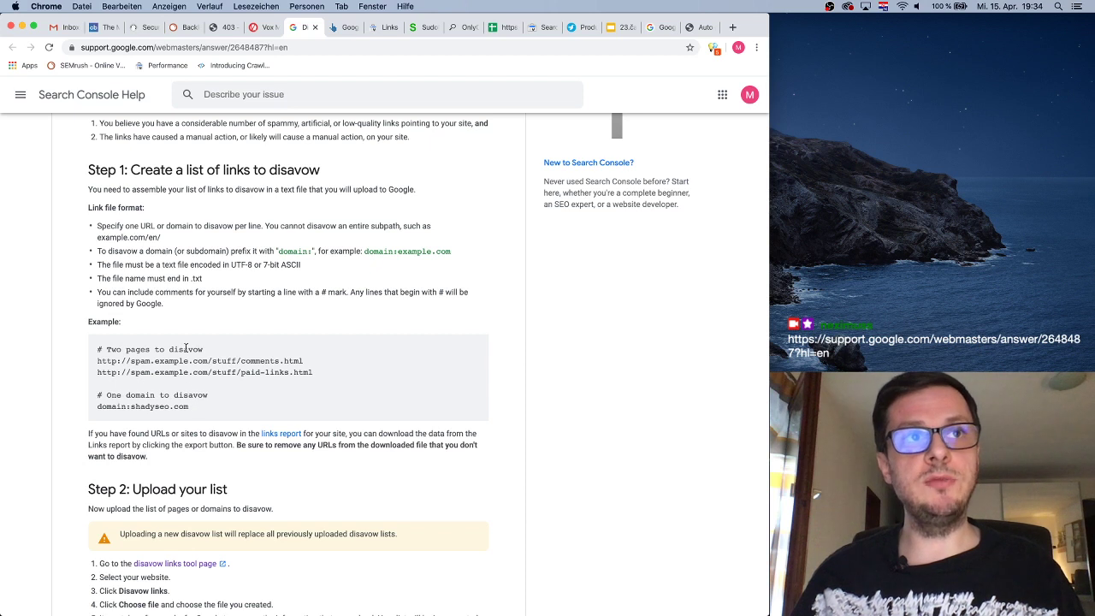
pyautogui.moveTo(129, 405); pyautogui.dragTo(94, 409)
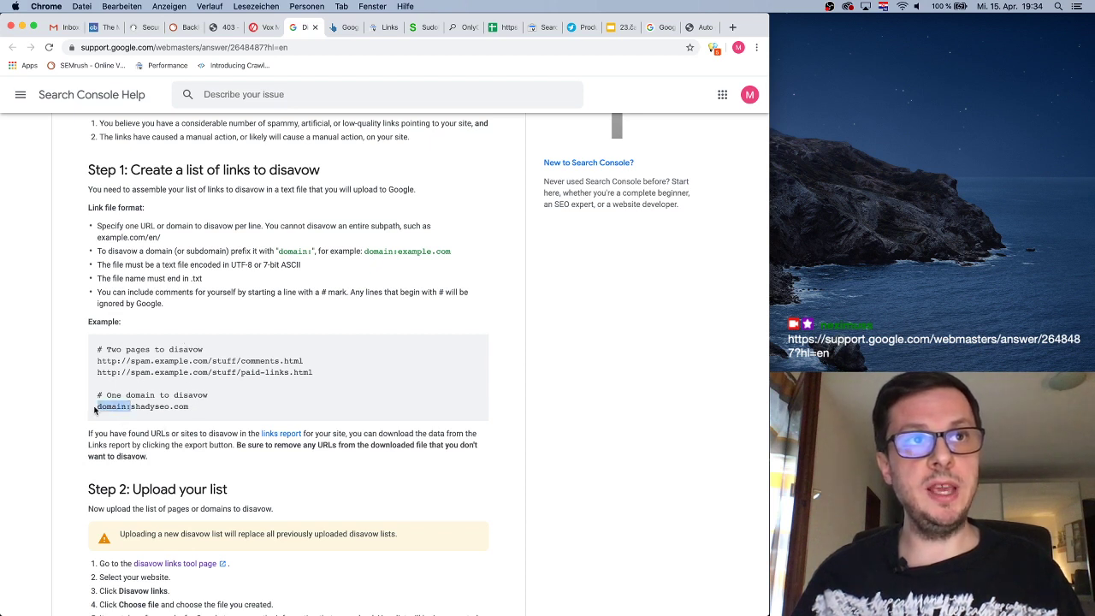
pyautogui.click(133, 406)
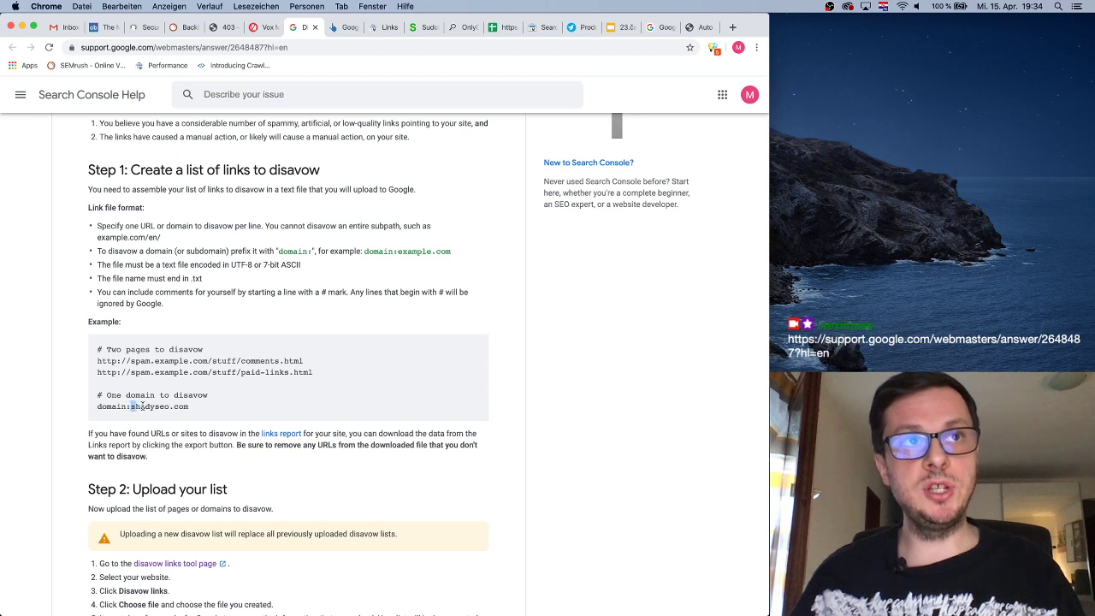
pyautogui.moveTo(131, 406); pyautogui.dragTo(190, 409)
pyautogui.click(199, 409)
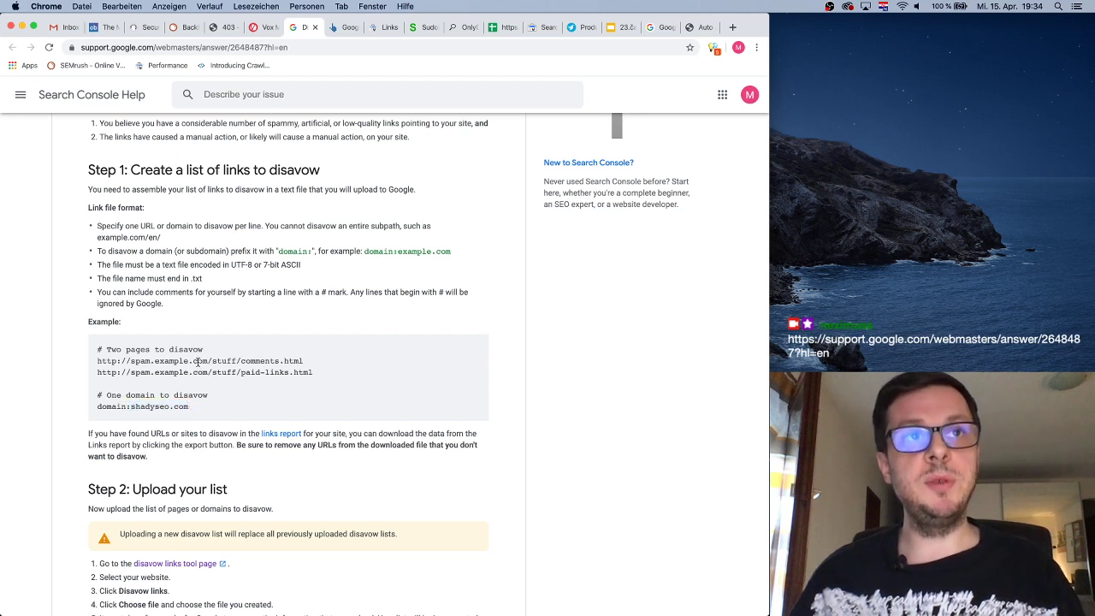
pyautogui.moveTo(128, 361); pyautogui.dragTo(96, 364)
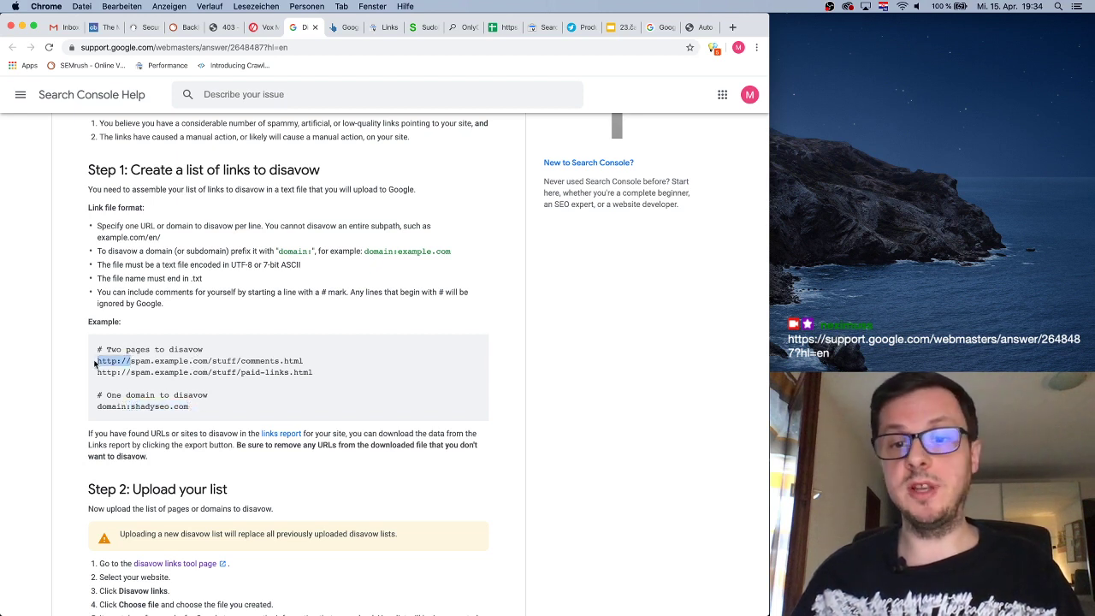
pyautogui.click(252, 370)
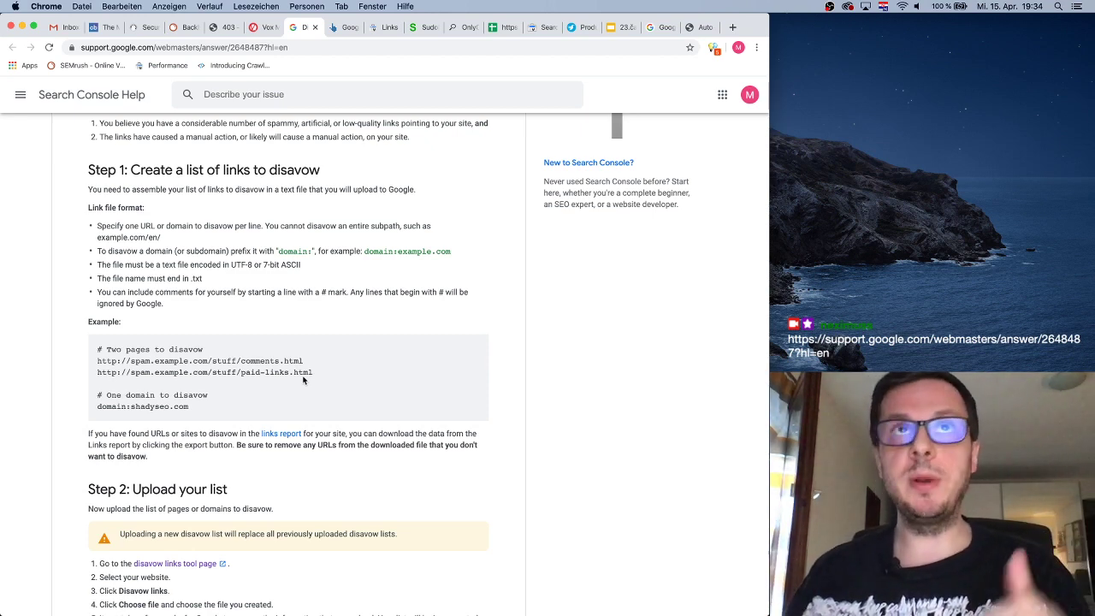
# Open the Google disavow links tool page and share its address in the on-screen stream text.
pyautogui.click(379, 27)
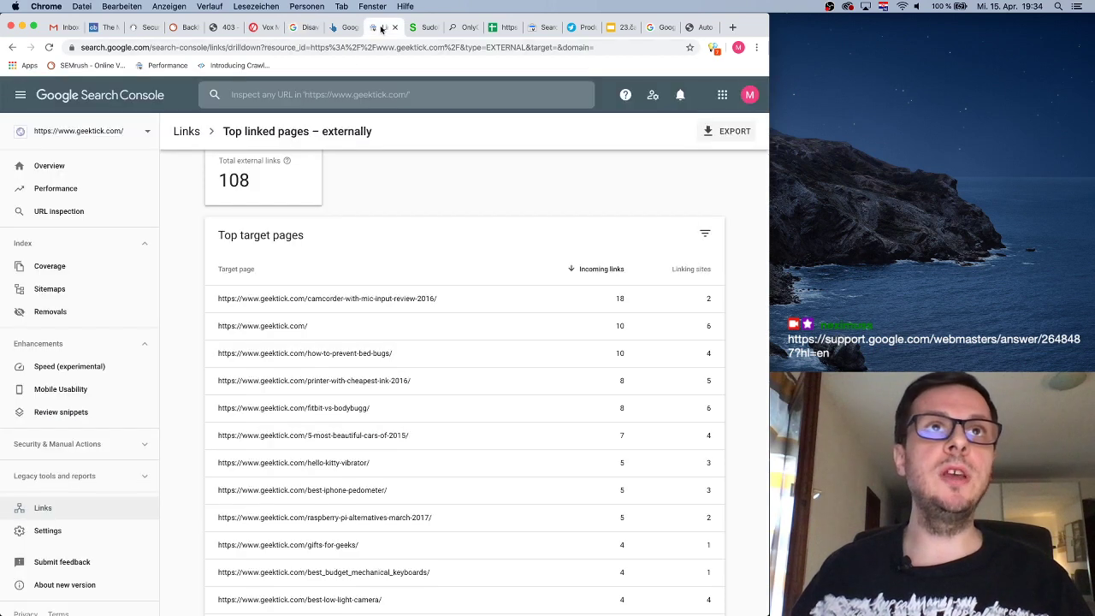
pyautogui.click(541, 27)
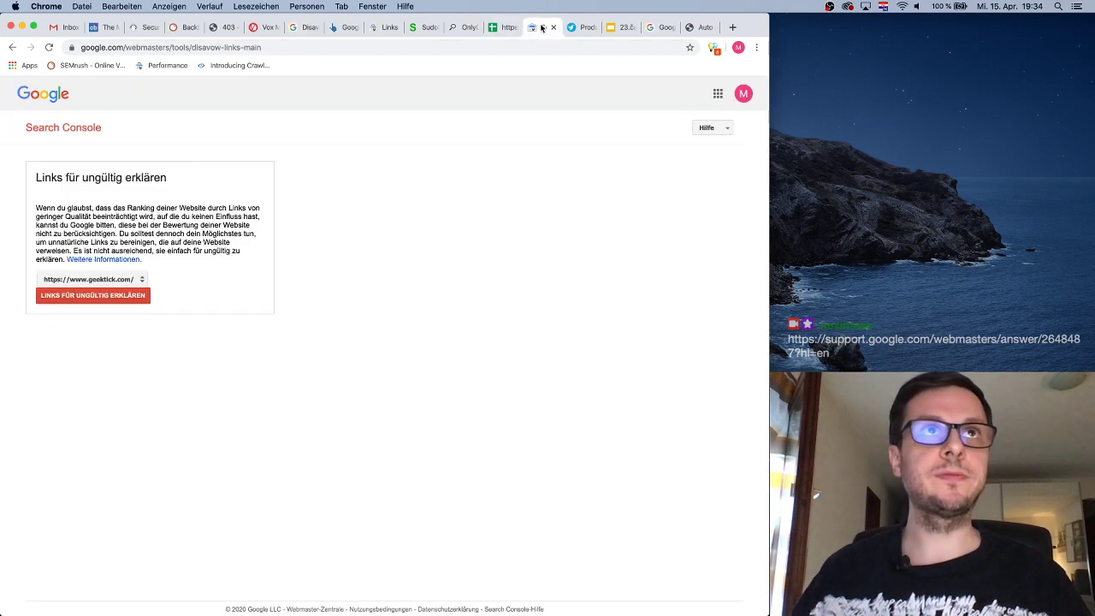
pyautogui.click(262, 47)
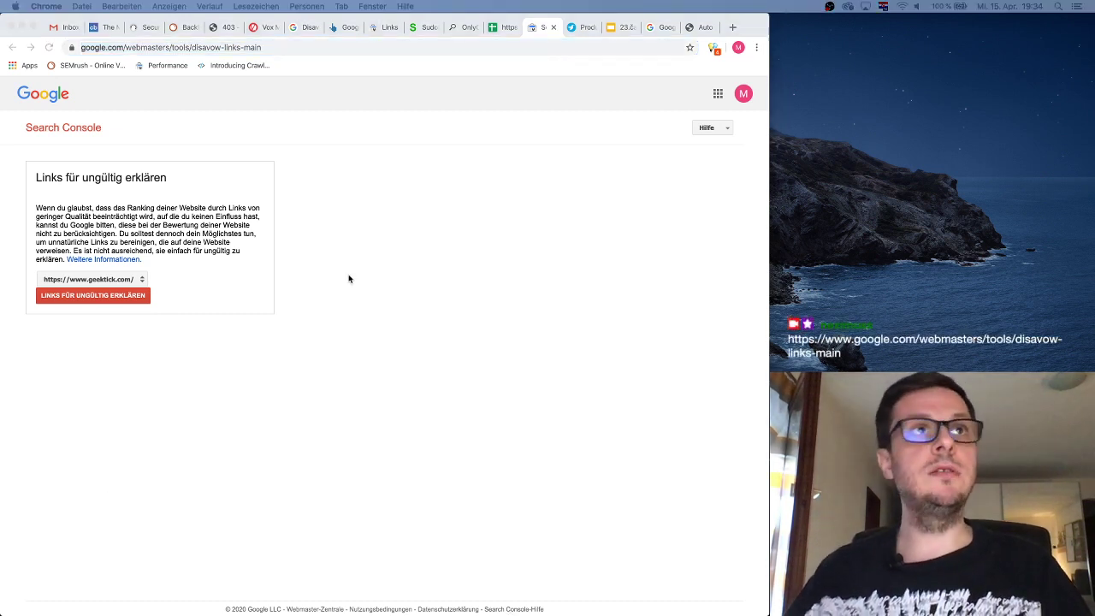
pyautogui.press('super+Tab')
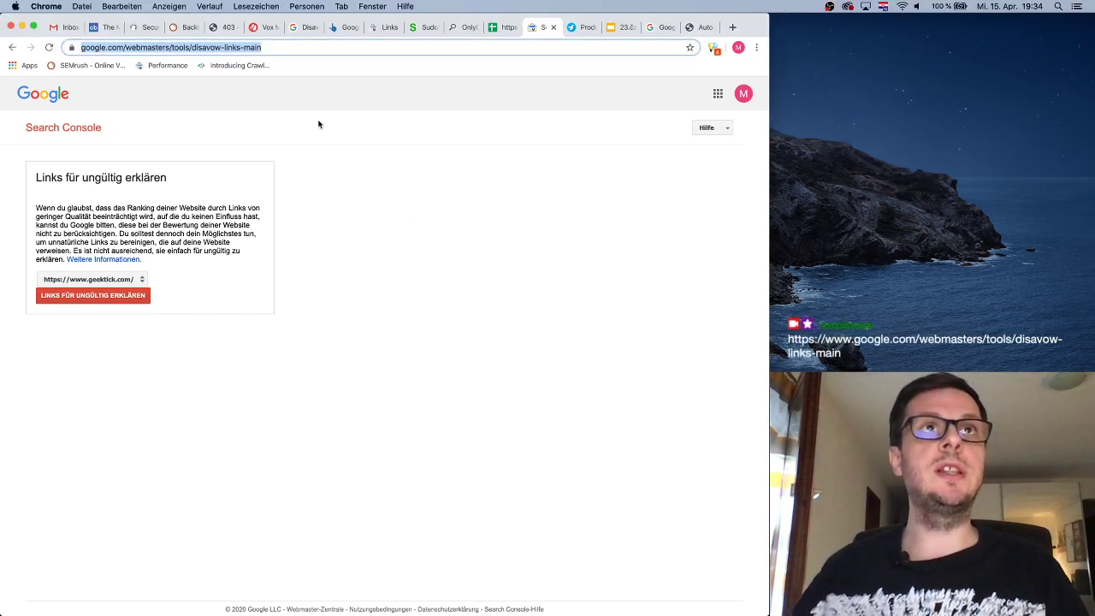
# Highlight the word "disavow" in the tool page's web address.
pyautogui.click(206, 48)
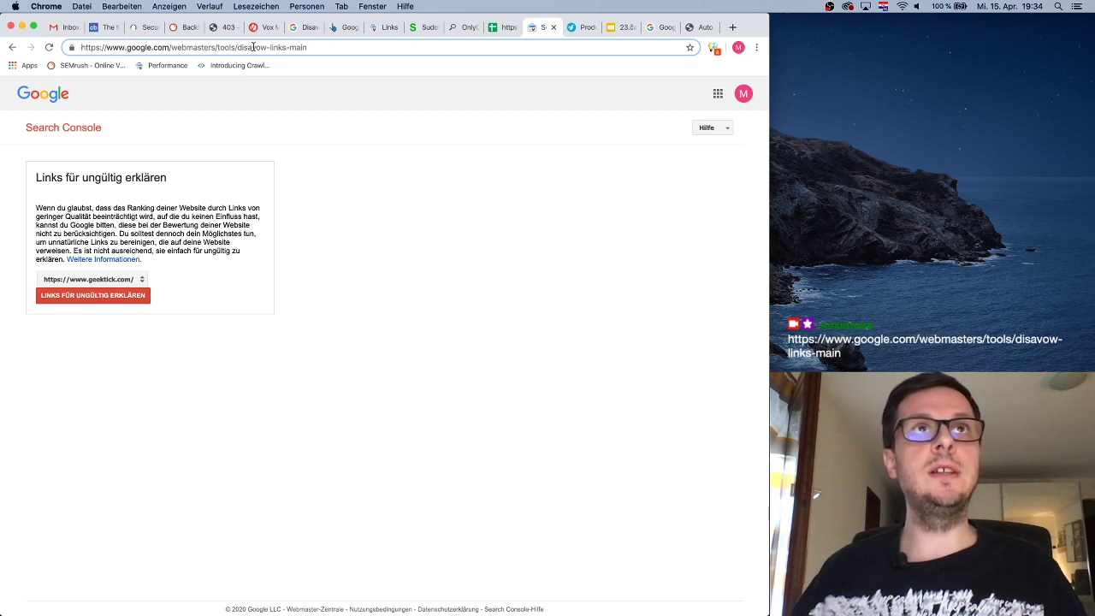
pyautogui.moveTo(266, 47); pyautogui.dragTo(240, 47)
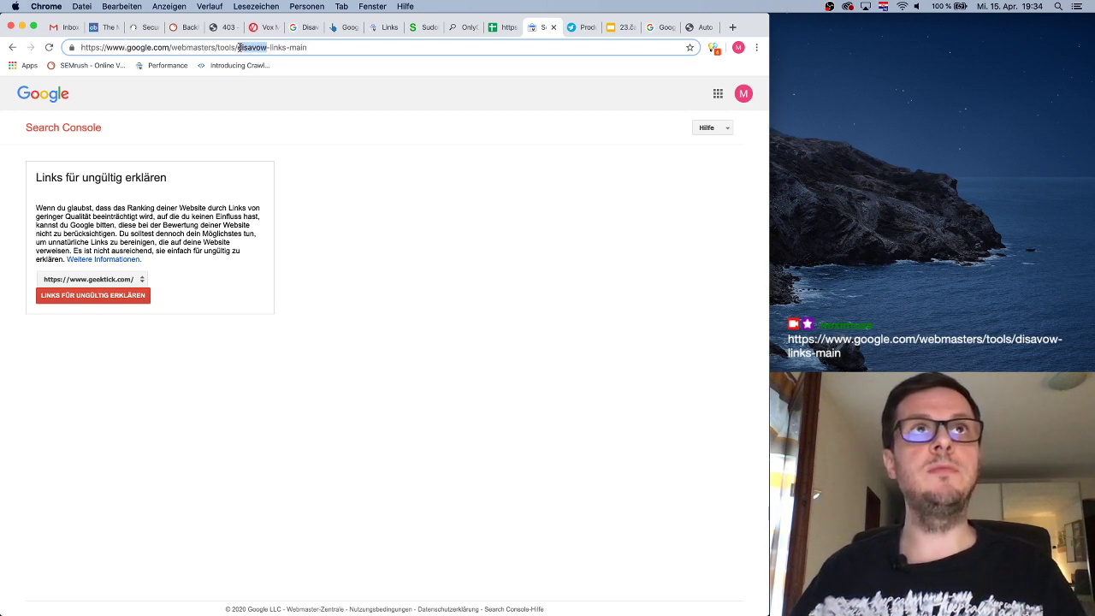
pyautogui.click(472, 196)
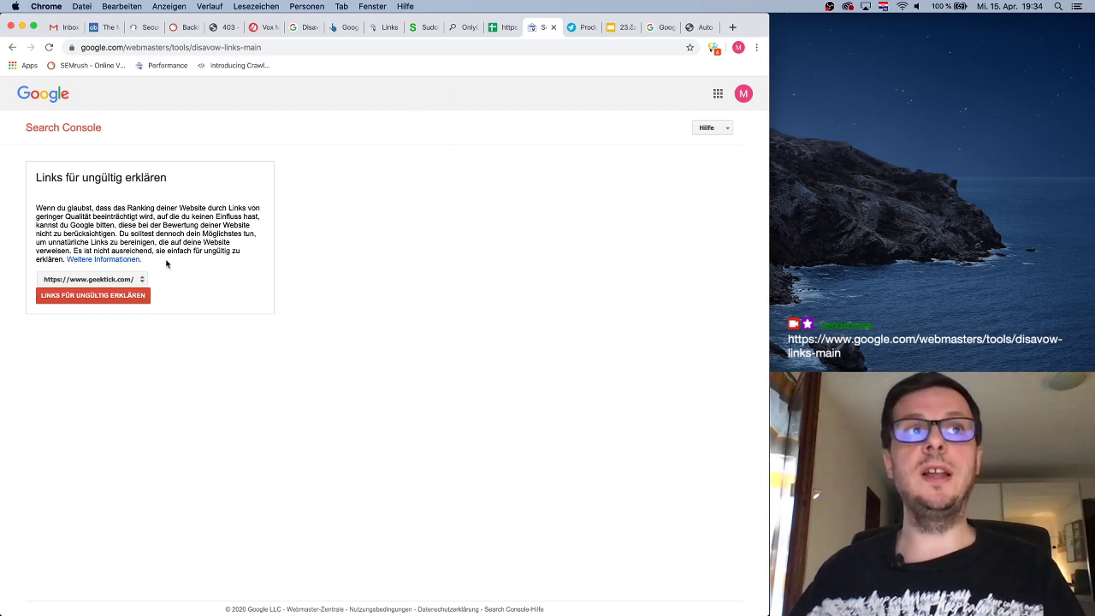
pyautogui.click(122, 281)
pyautogui.click(179, 228)
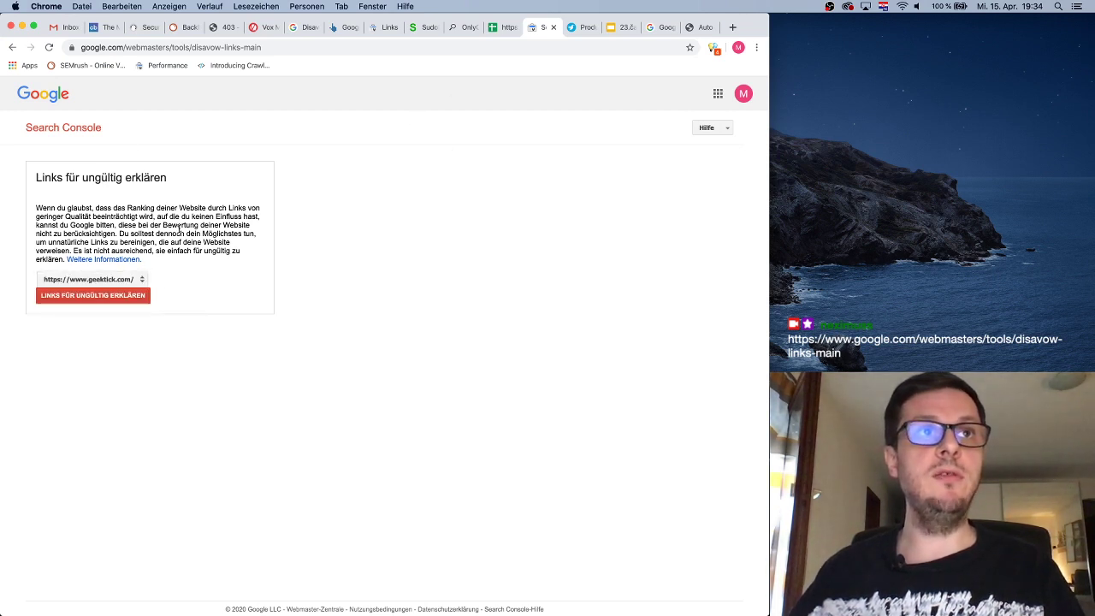
pyautogui.click(116, 297)
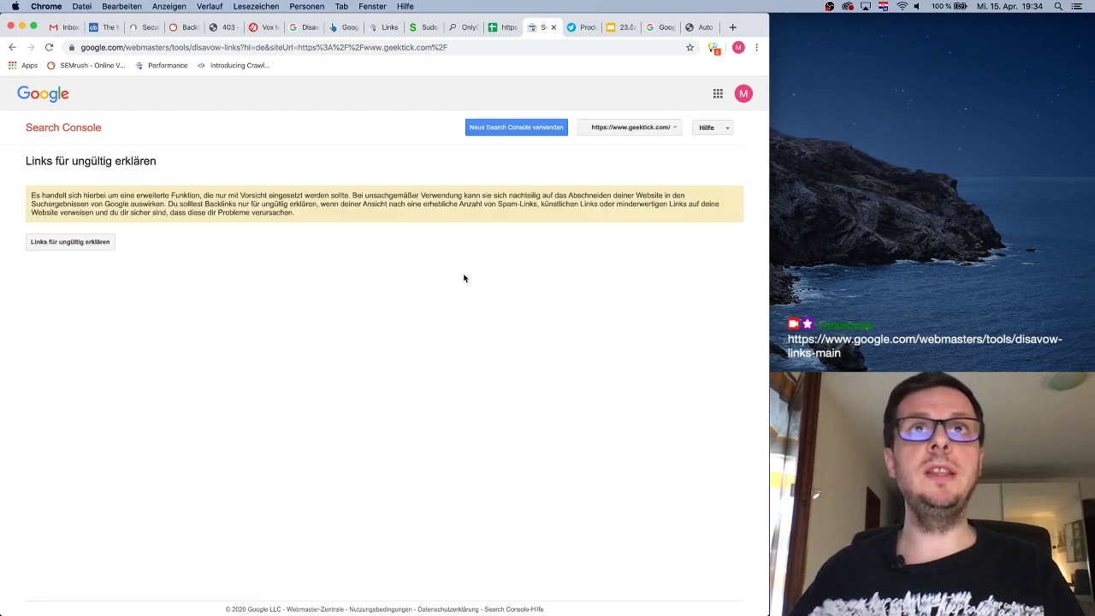
pyautogui.click(92, 246)
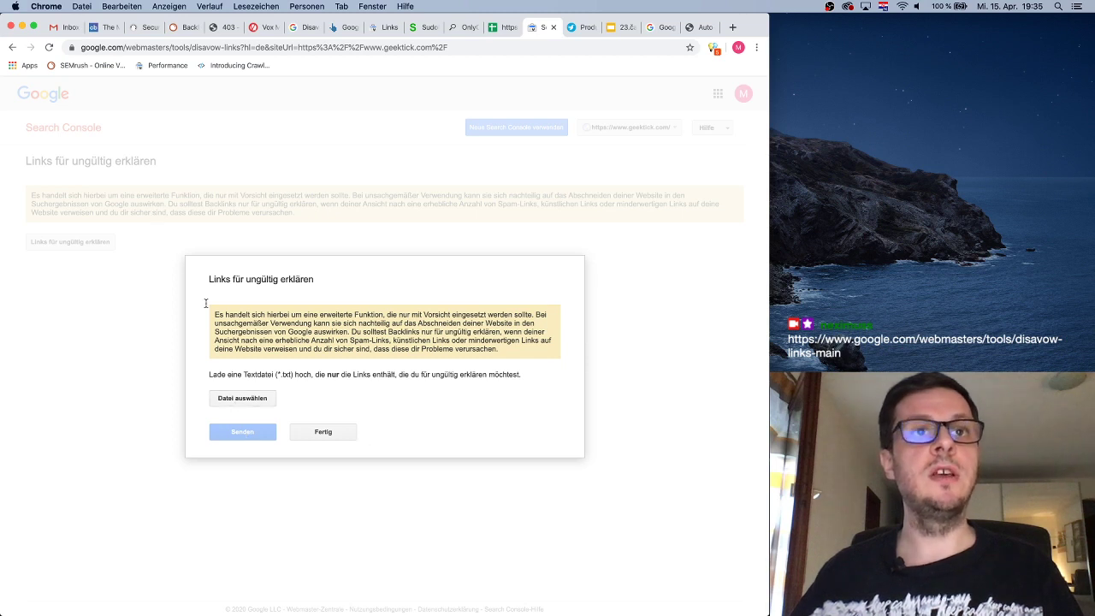
# Go back to the bruceclay.com disavow guide to view its submission instructions, and return to the disavow tool's start page.
pyautogui.click(17, 48)
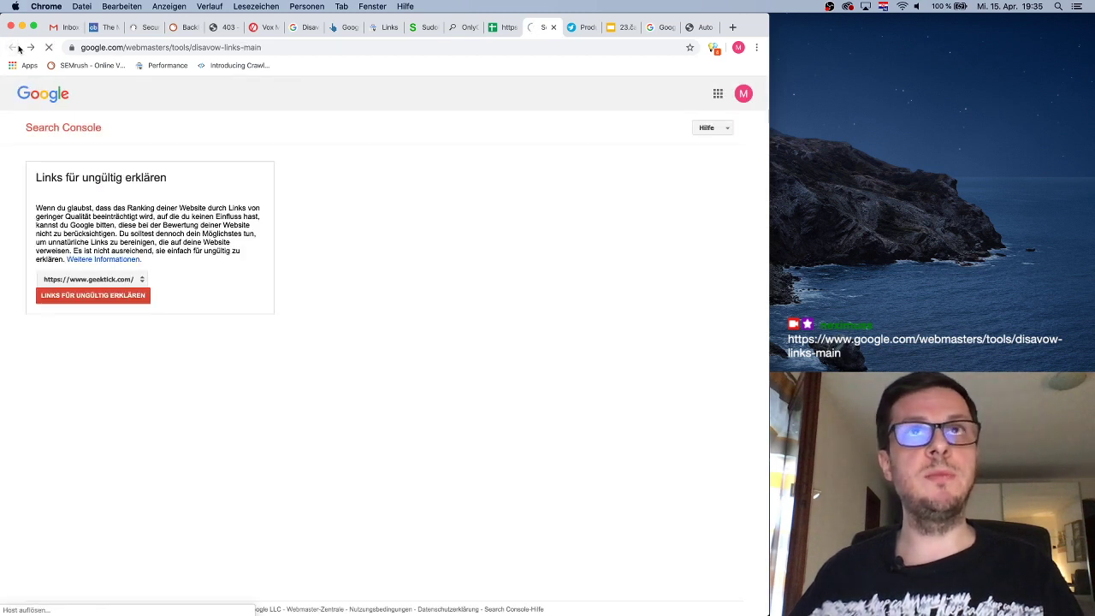
pyautogui.click(17, 48)
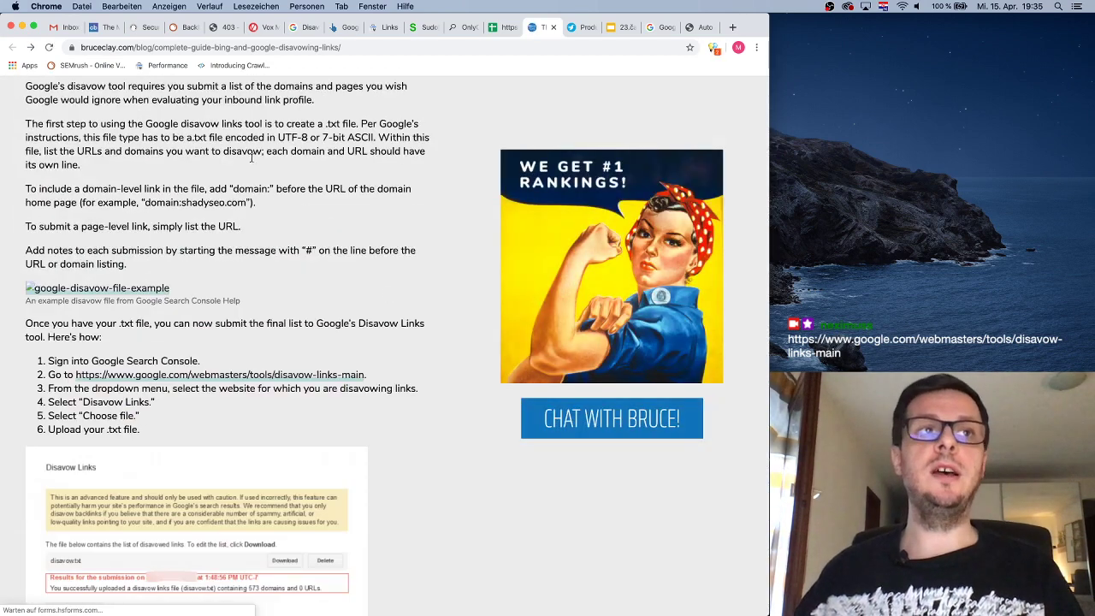
pyautogui.scroll(-3, 431, 162)
pyautogui.scroll(1, 432, 162)
pyautogui.click(30, 47)
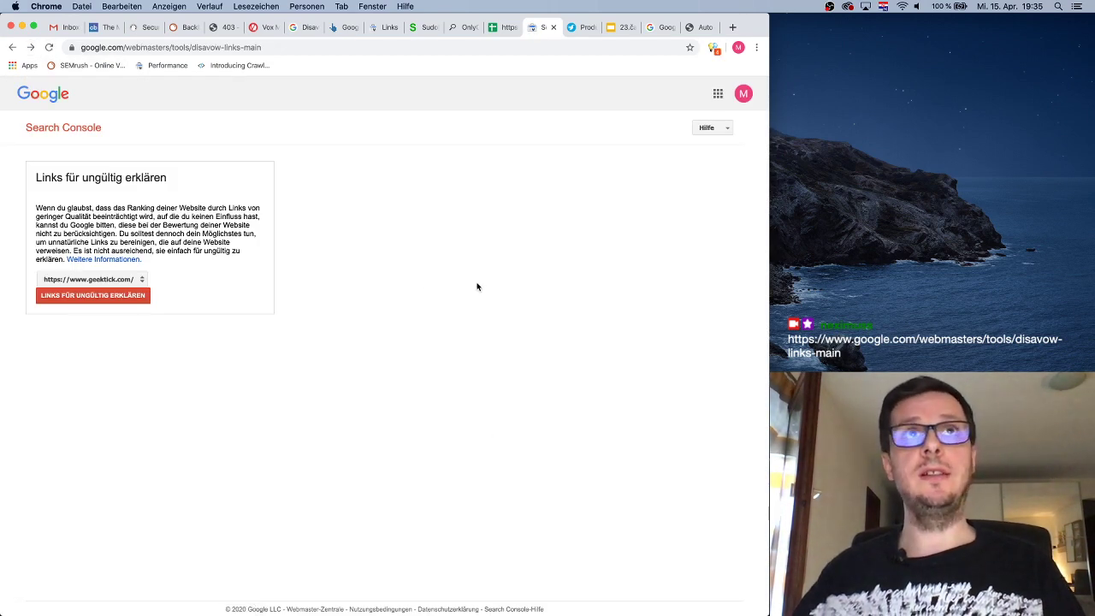
# Show the Search Console Help disavow article and highlight its example file, then the "# Two pages to disavow" and "# One domain to disavow" comment lines.
pyautogui.click(304, 28)
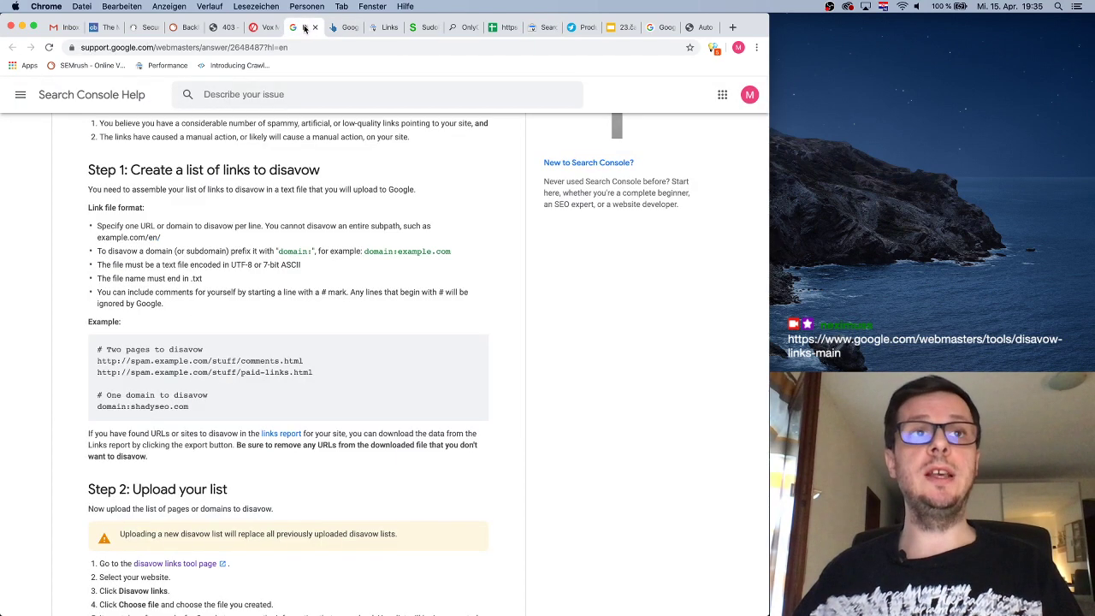
pyautogui.moveTo(194, 409); pyautogui.dragTo(95, 356)
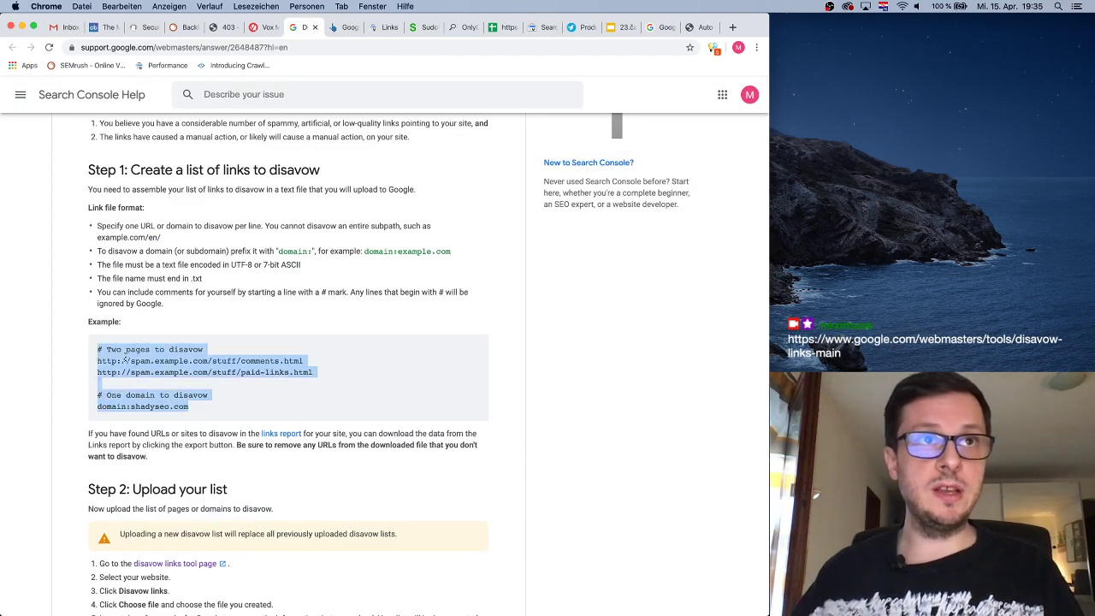
pyautogui.click(223, 379)
pyautogui.moveTo(209, 351); pyautogui.dragTo(88, 350)
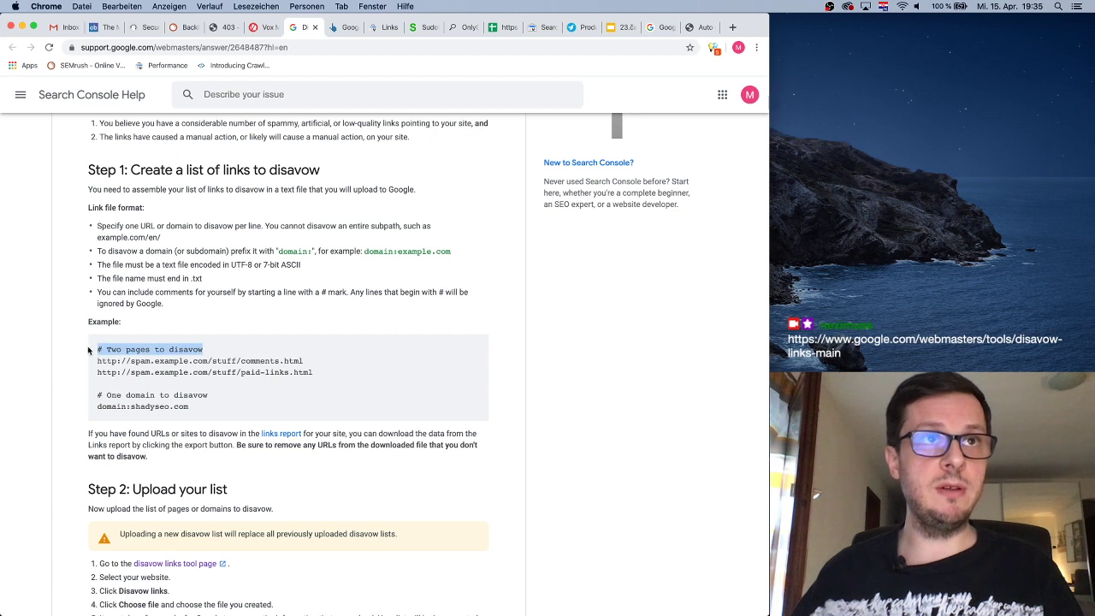
pyautogui.moveTo(212, 396); pyautogui.dragTo(88, 395)
pyautogui.click(213, 407)
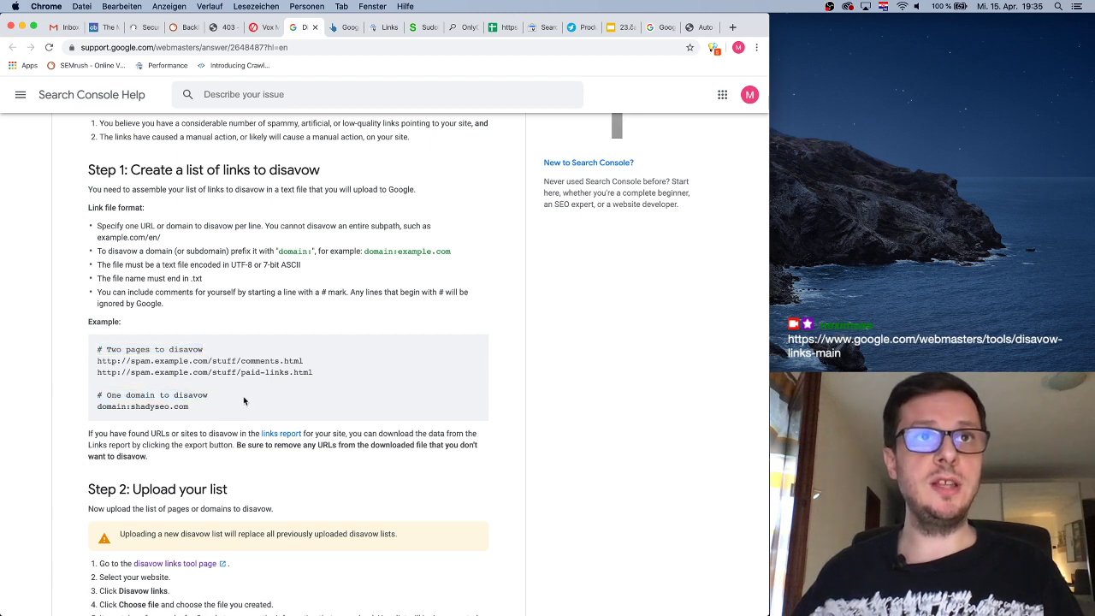
pyautogui.moveTo(312, 362); pyautogui.dragTo(88, 361)
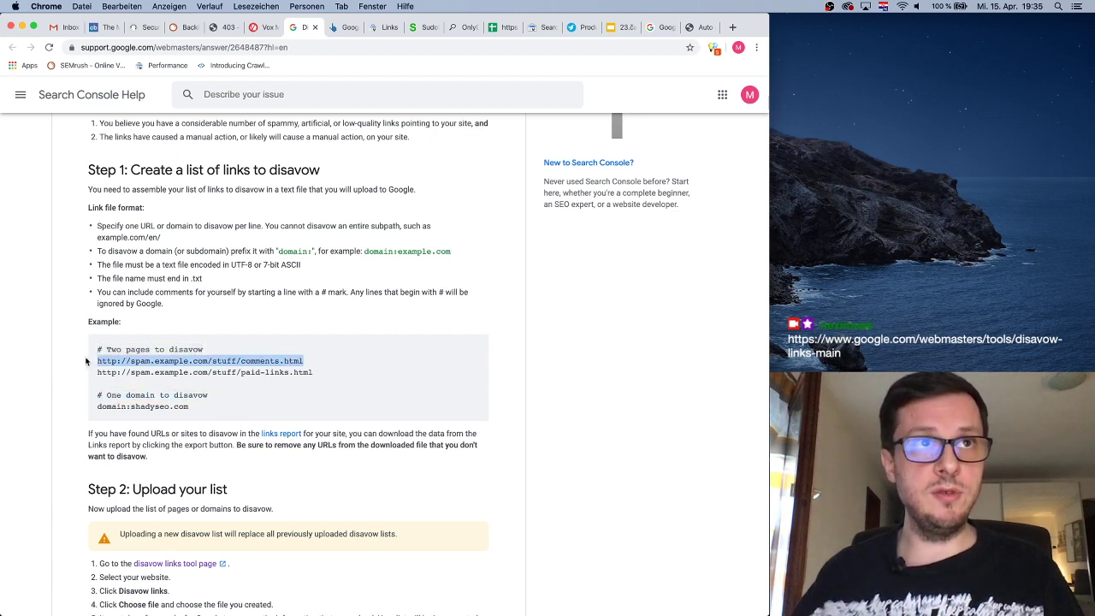
pyautogui.click(188, 391)
pyautogui.moveTo(190, 408); pyautogui.dragTo(90, 404)
pyautogui.click(219, 409)
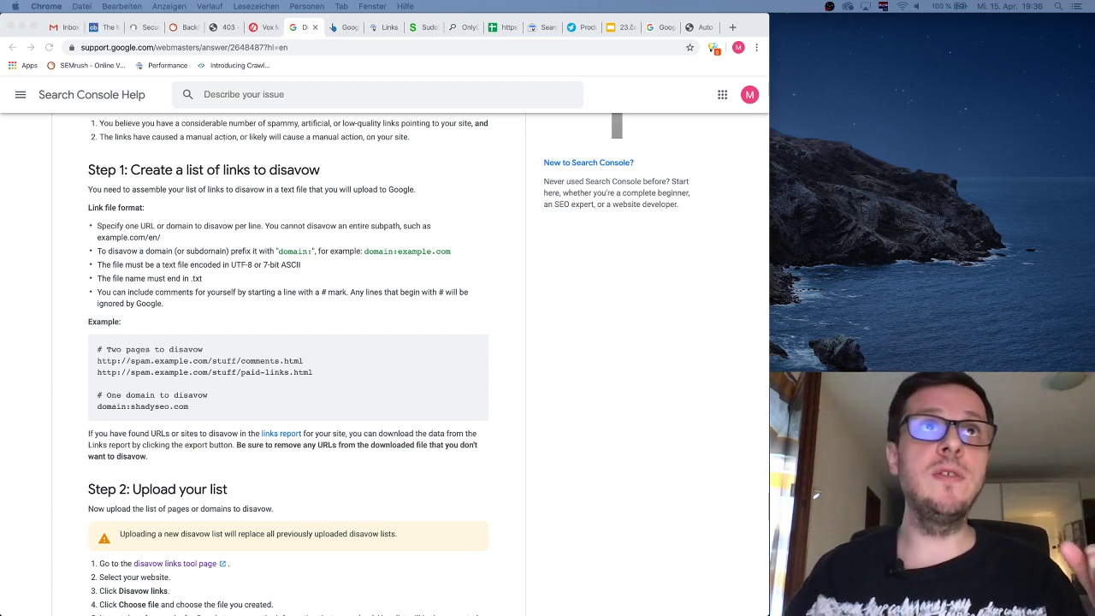
pyautogui.click(182, 33)
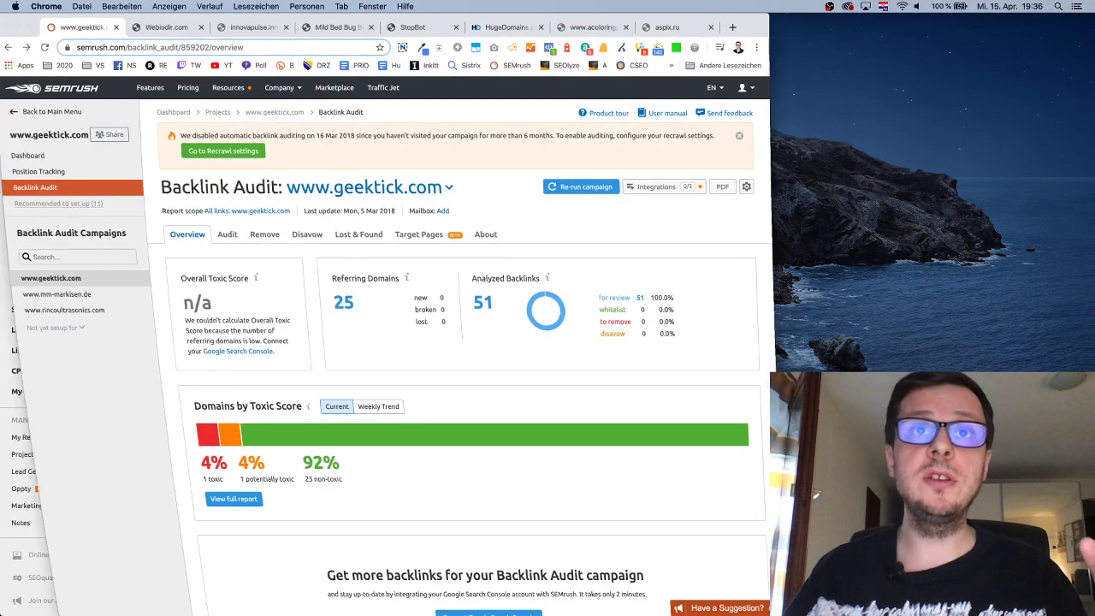
pyautogui.scroll(-5, 408, 391)
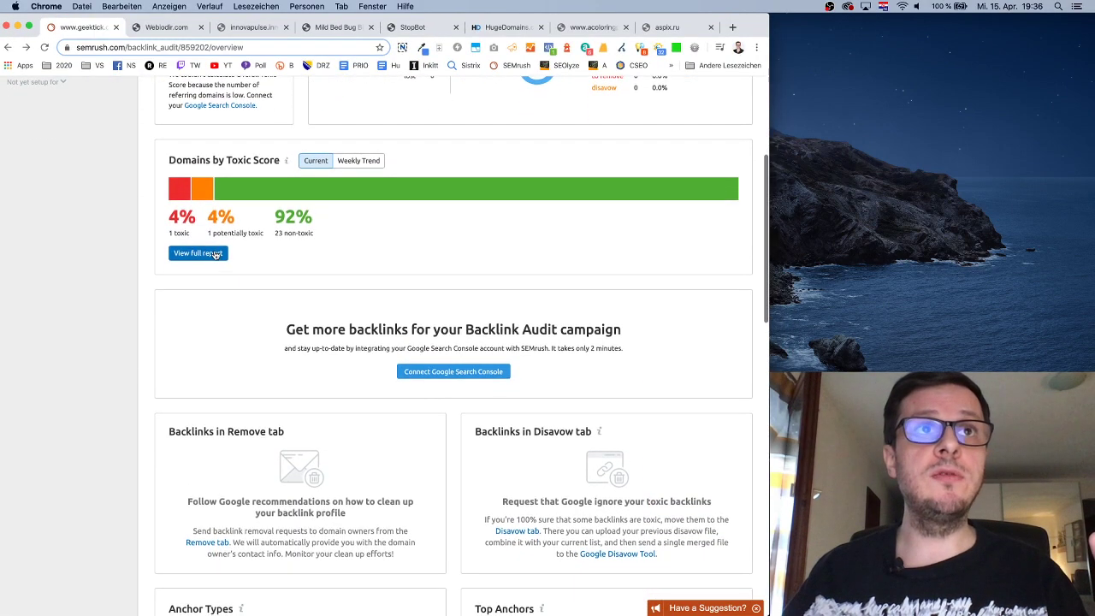
pyautogui.click(214, 255)
pyautogui.scroll(-10, 545, 401)
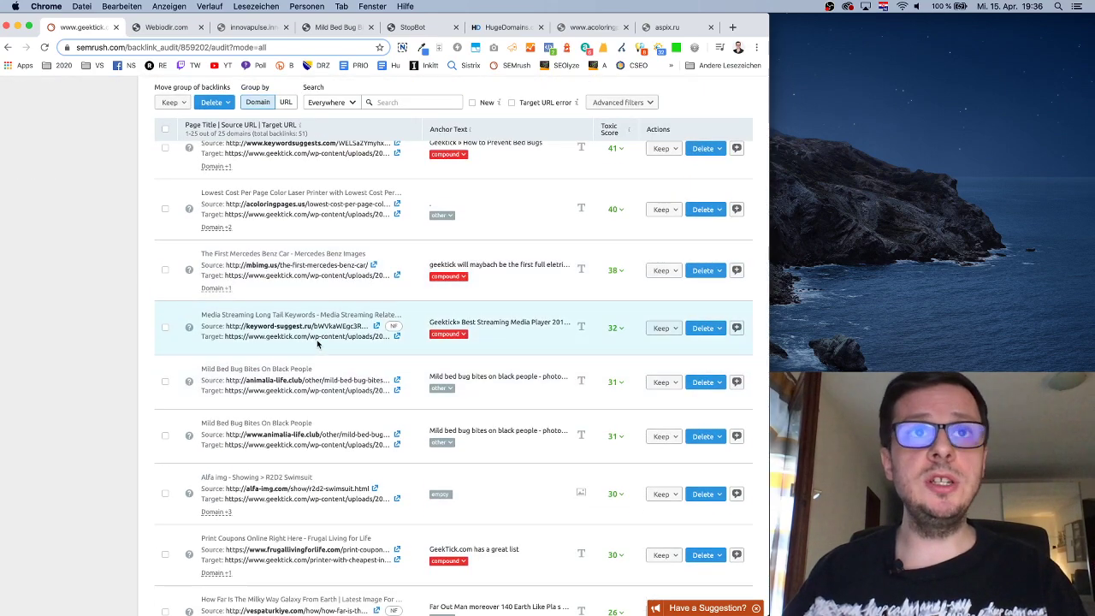
# Check the keyword-suggest.ru and innovapulse.innovasi.com source pages from the backlink list, returning to the audit after each.
pyautogui.click(377, 326)
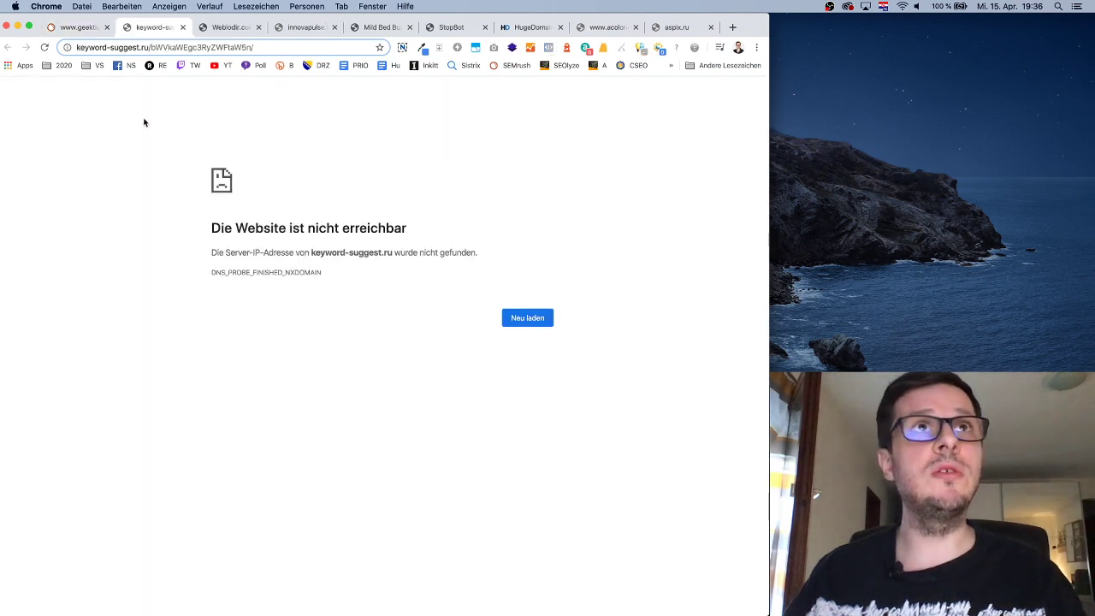
pyautogui.click(62, 28)
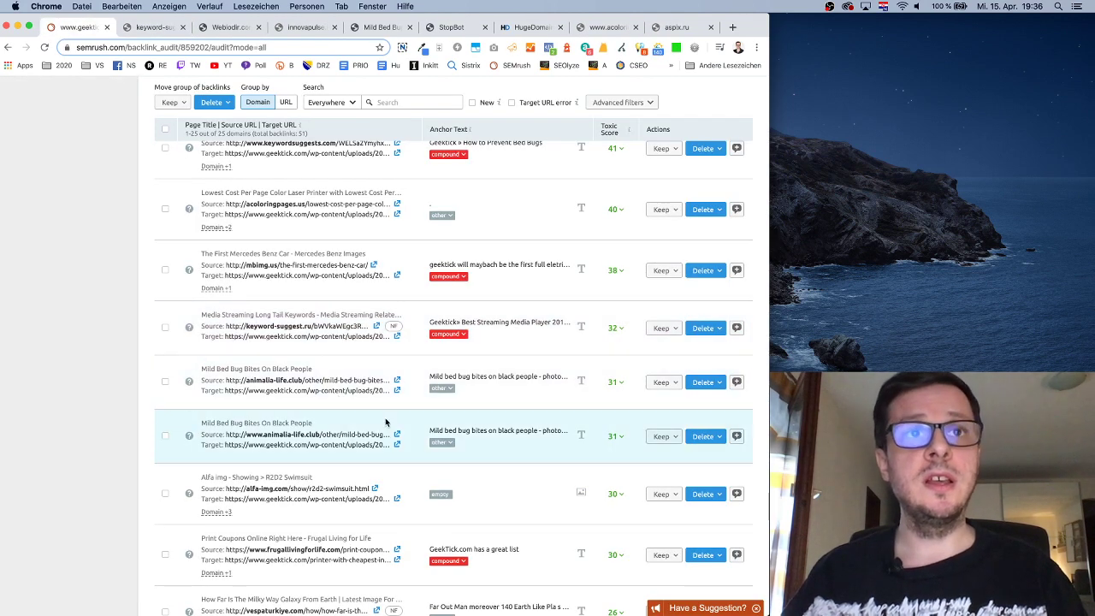
pyautogui.scroll(-3, 386, 420)
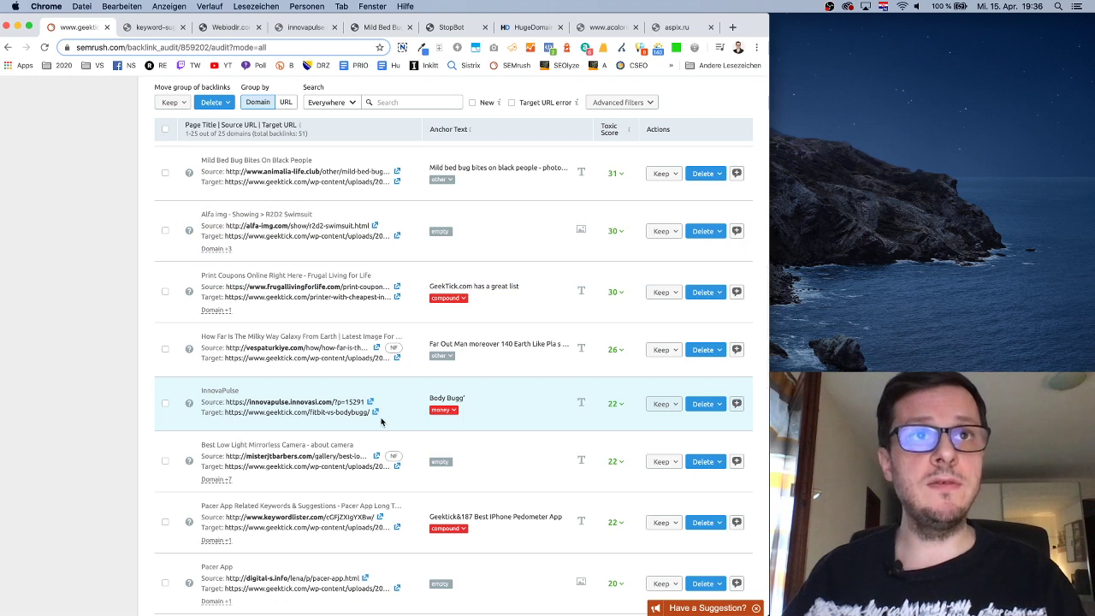
pyautogui.click(371, 403)
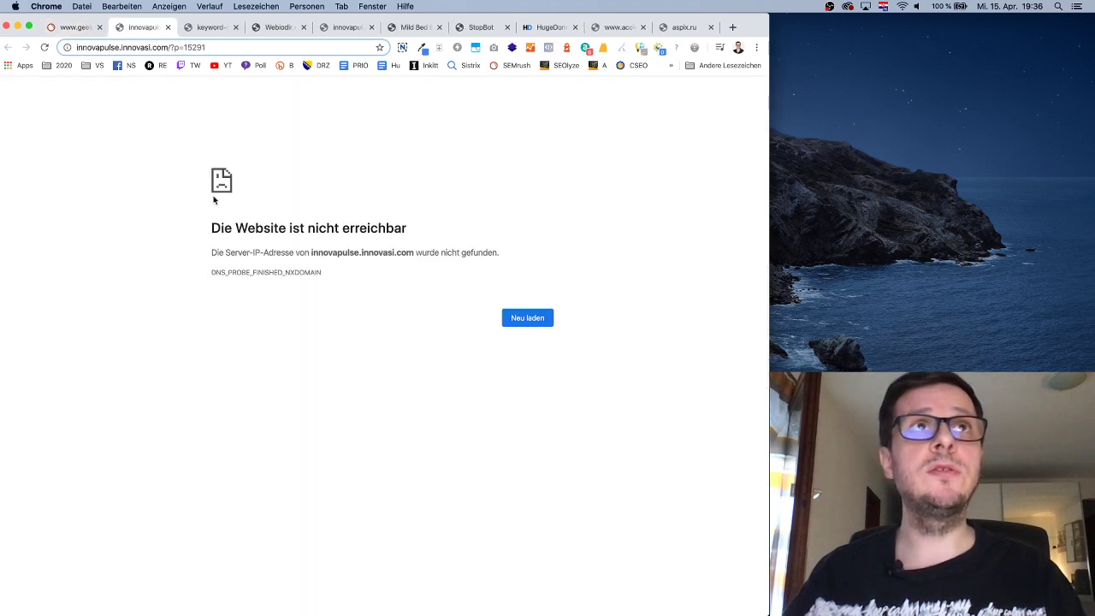
pyautogui.click(77, 27)
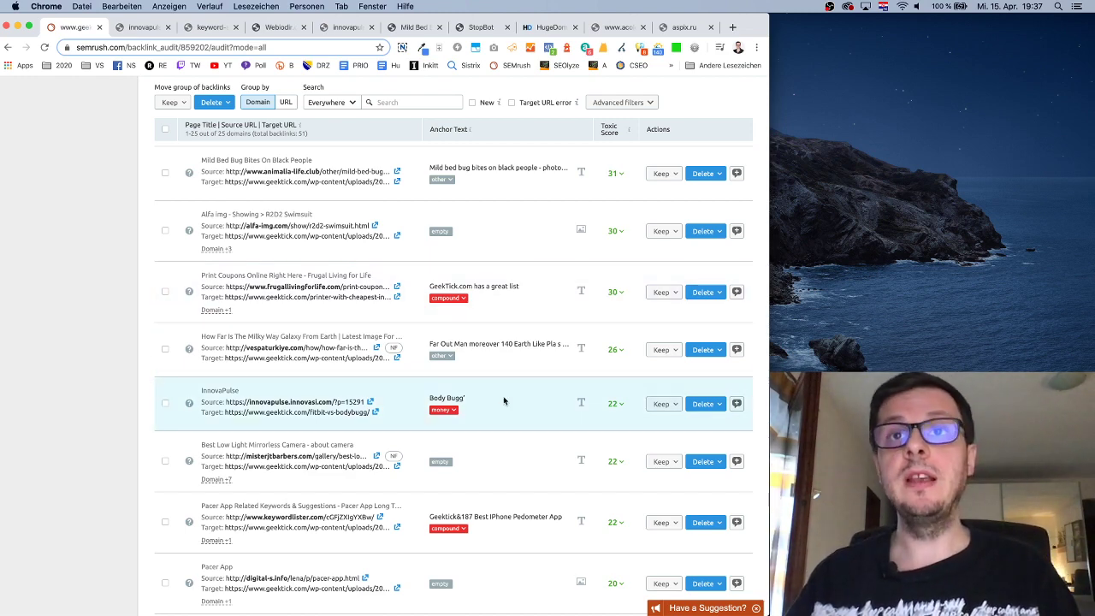
# Review the backlinks with lower toxic scores further down the audit list.
pyautogui.scroll(-4, 504, 401)
pyautogui.scroll(-8, 493, 399)
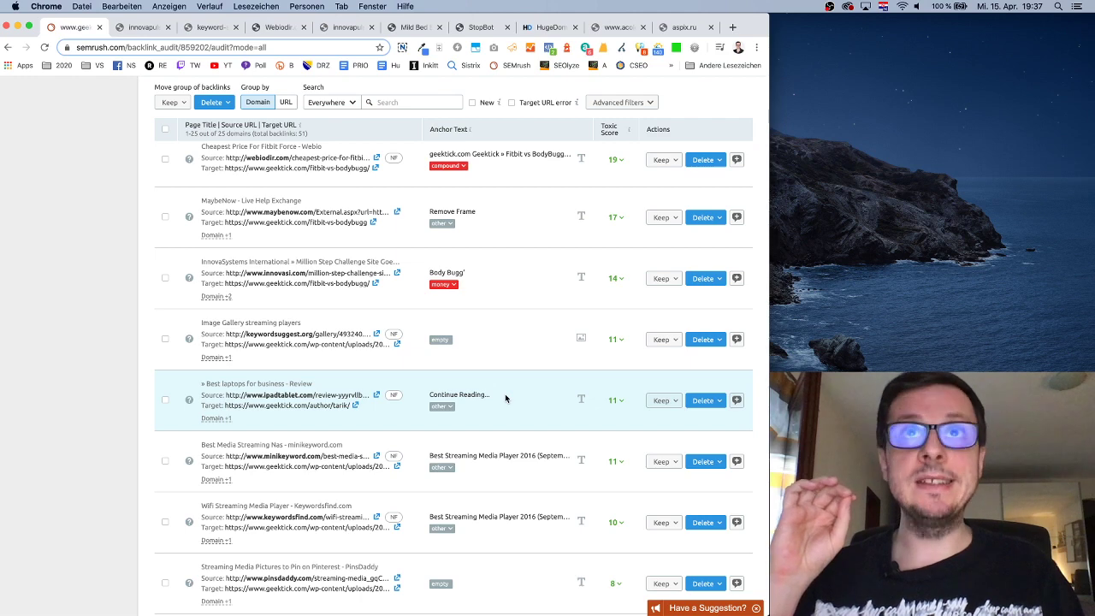
pyautogui.scroll(-1, 266, 213)
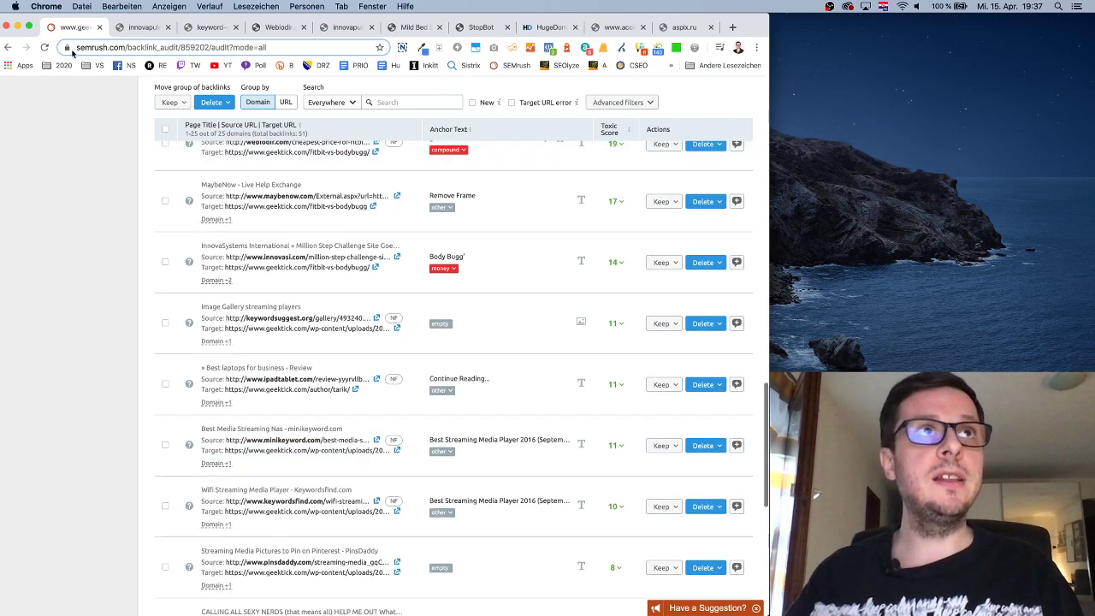
# View the Search Console report of top externally linked pages, and highlight the whole example file in the disavow help article.
pyautogui.click(15, 27)
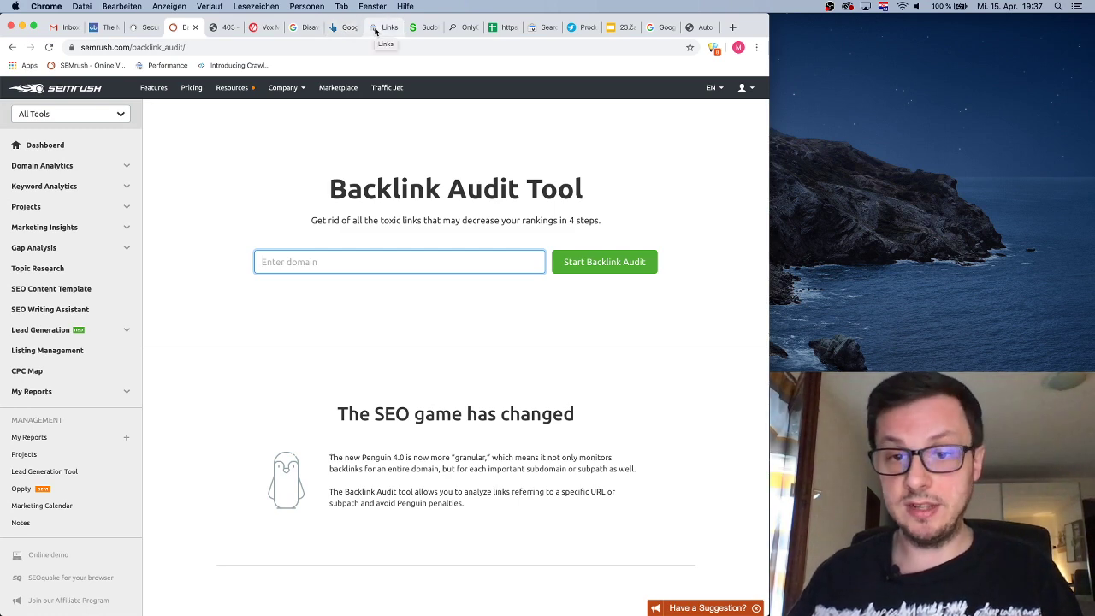
pyautogui.click(374, 29)
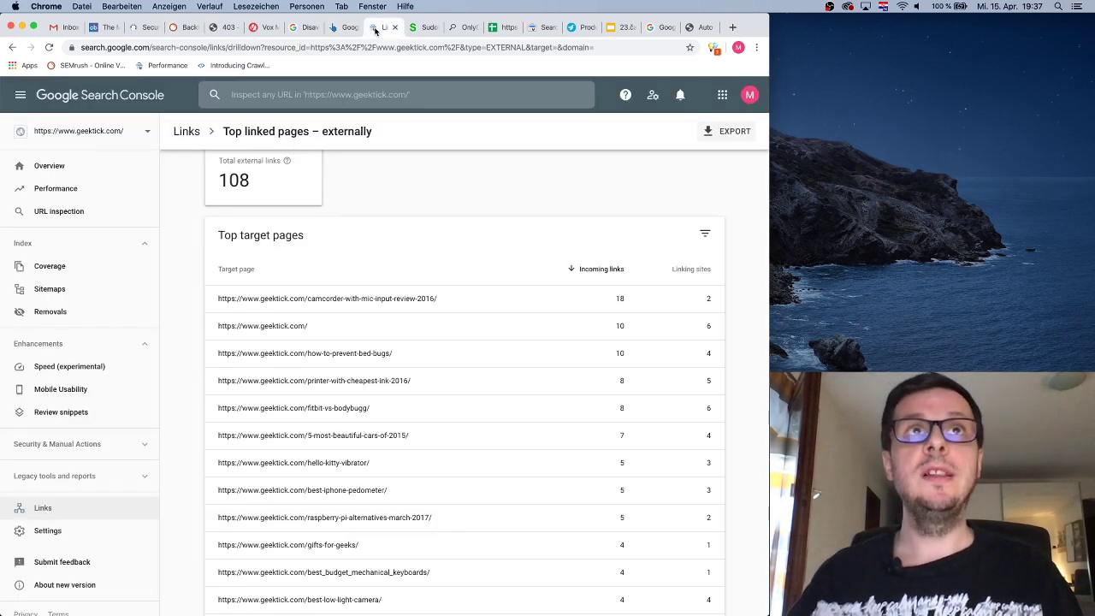
pyautogui.click(310, 29)
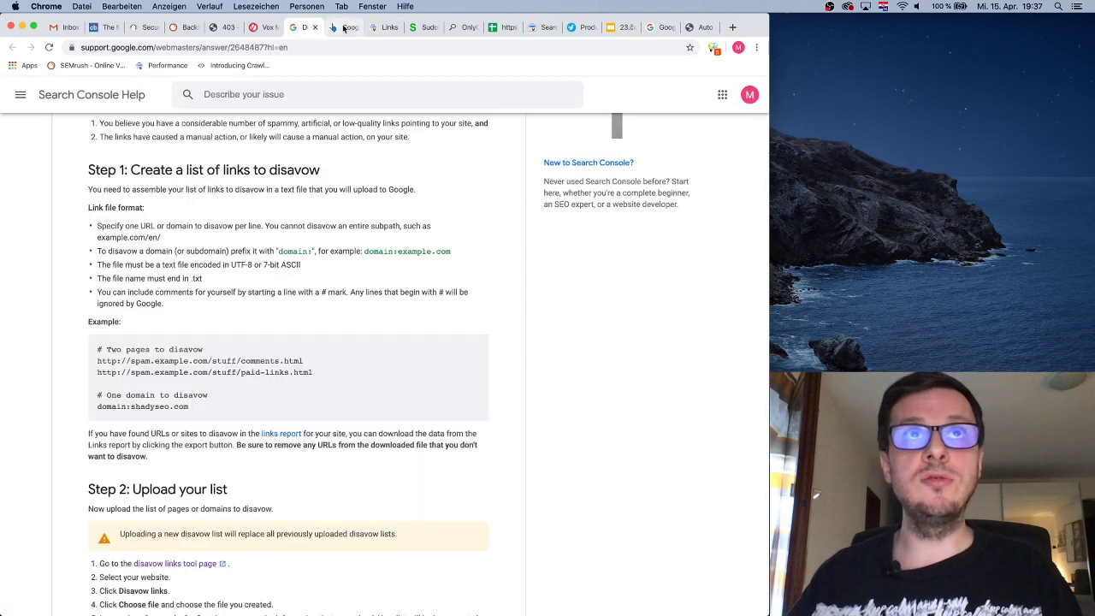
pyautogui.moveTo(190, 408); pyautogui.dragTo(100, 351)
pyautogui.click(229, 357)
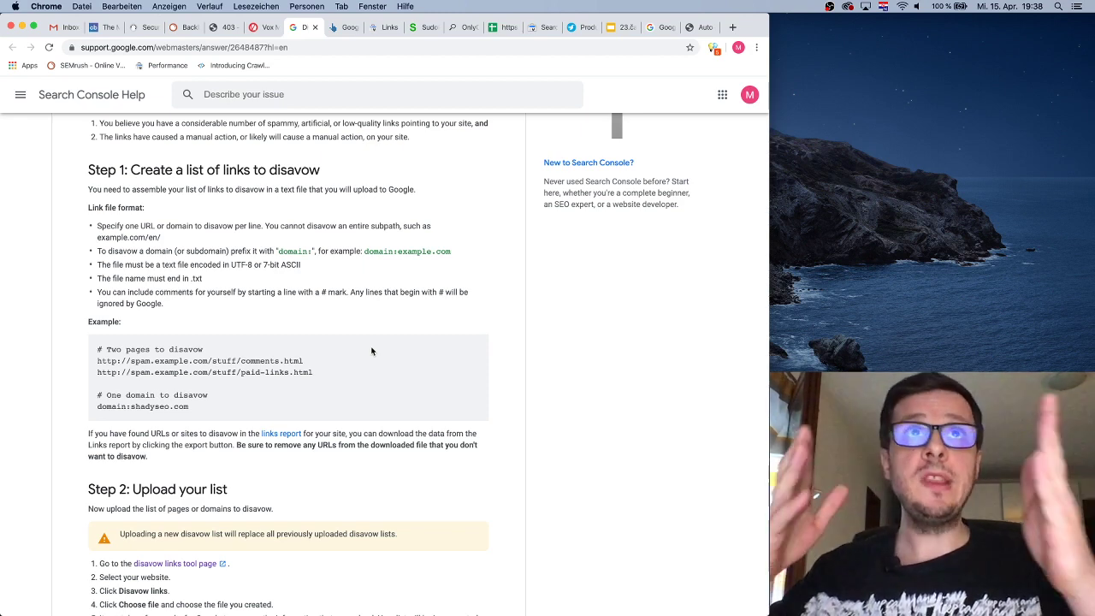
# Open the ahrefs guide to Google's Disavow Links Tool, share its address in the on-screen stream text, and skim the article.
pyautogui.click(345, 30)
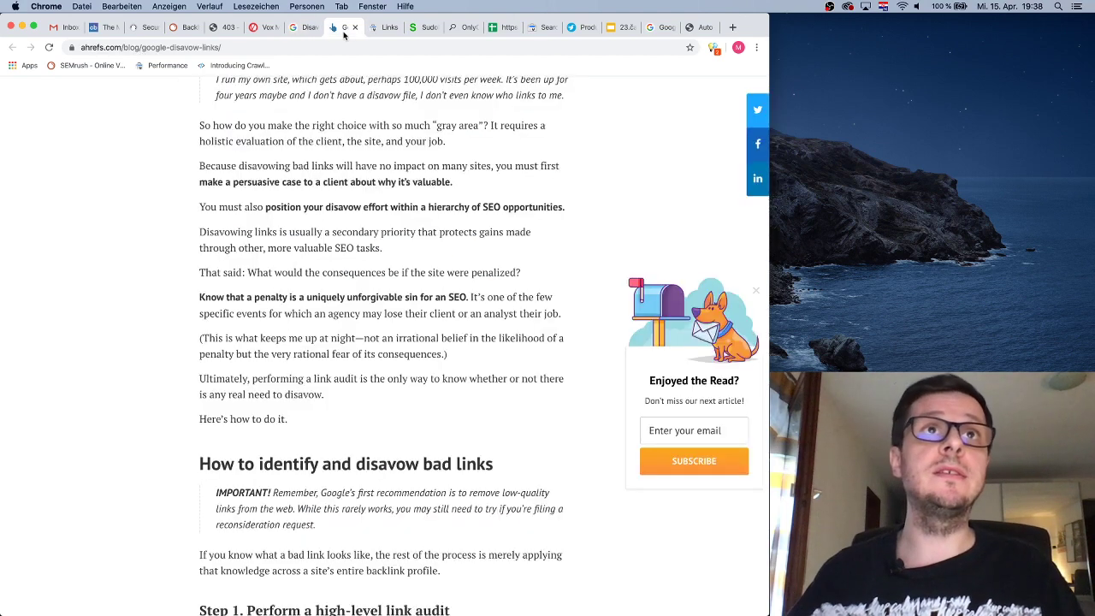
pyautogui.click(251, 48)
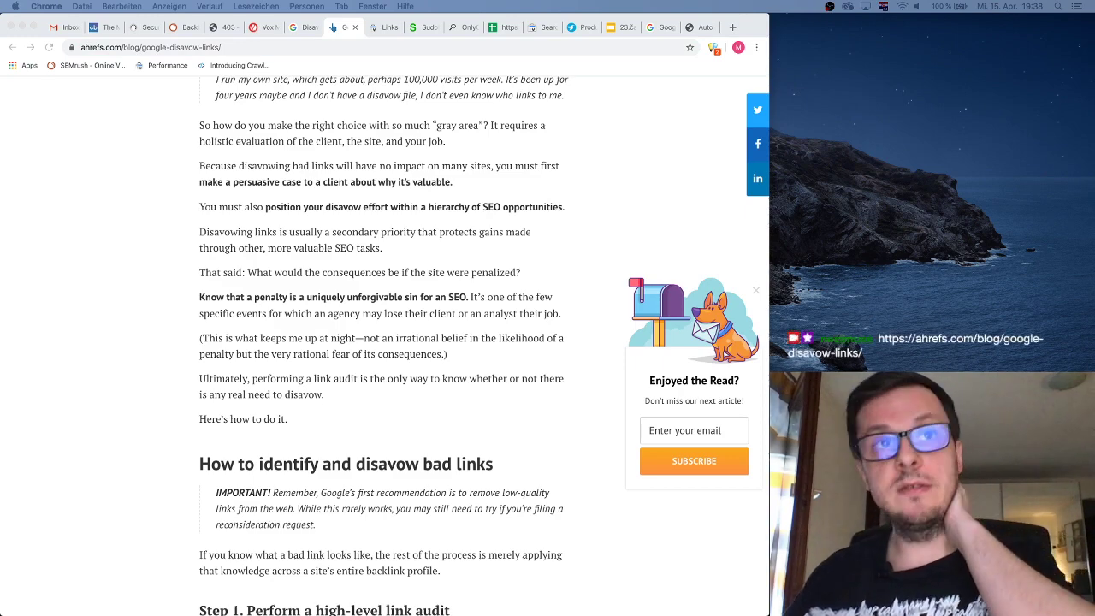
pyautogui.scroll(6, 428, 342)
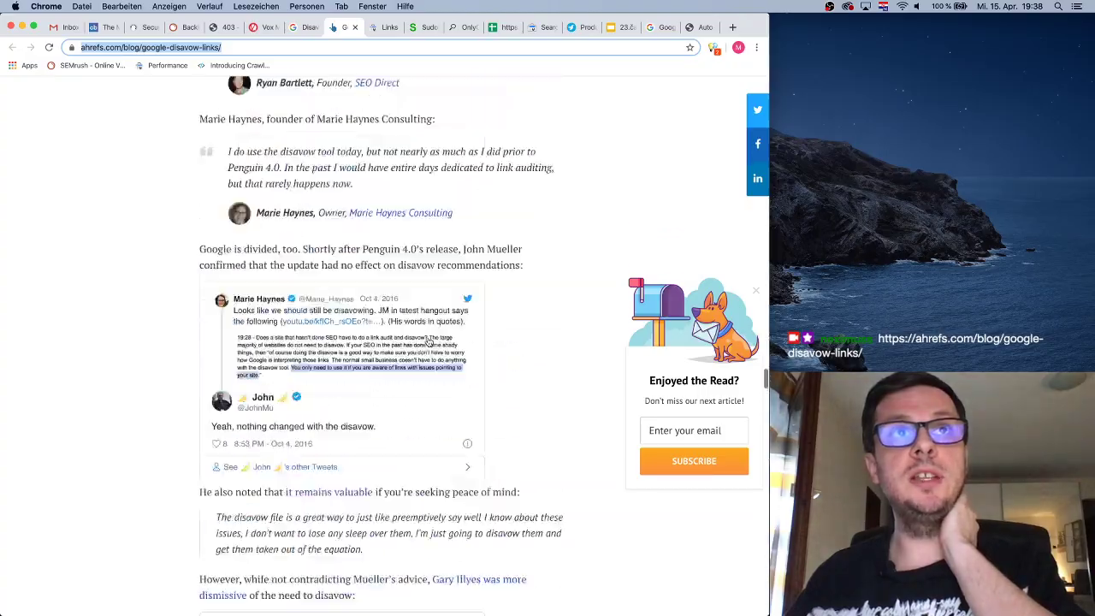
pyautogui.scroll(-15, 429, 342)
pyautogui.scroll(15, 429, 343)
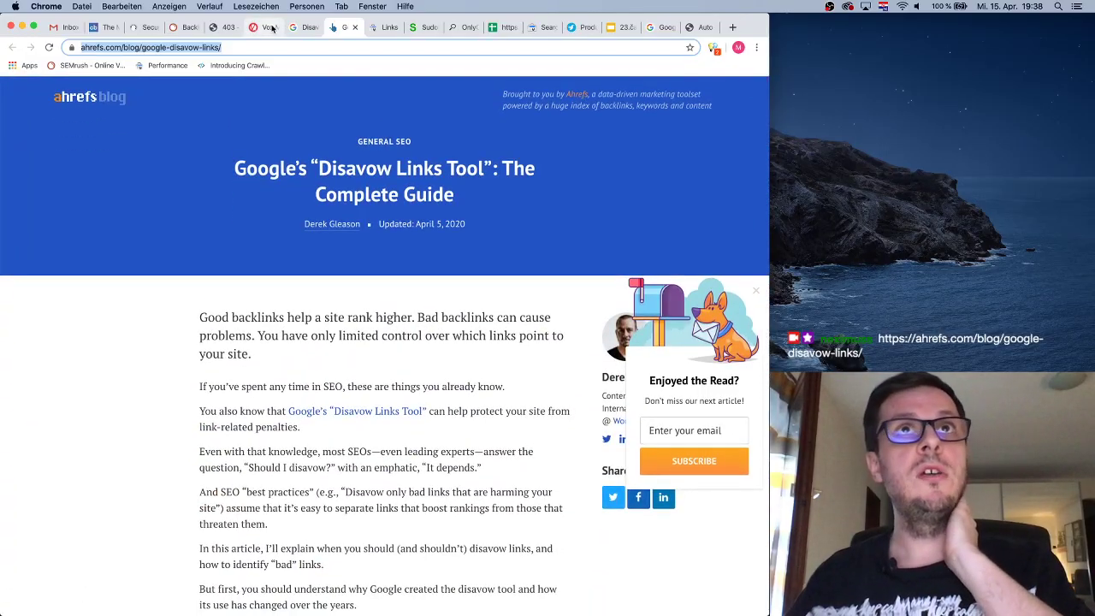
# Look through the open pages for the Search Console Help disavow article and highlight its example link list.
pyautogui.click(182, 26)
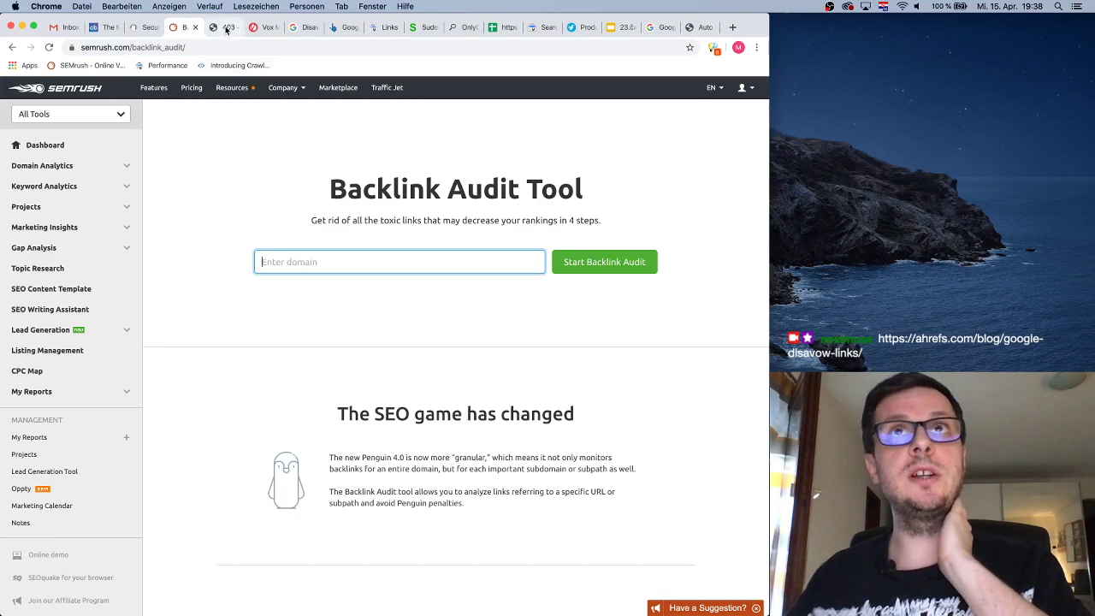
pyautogui.click(423, 27)
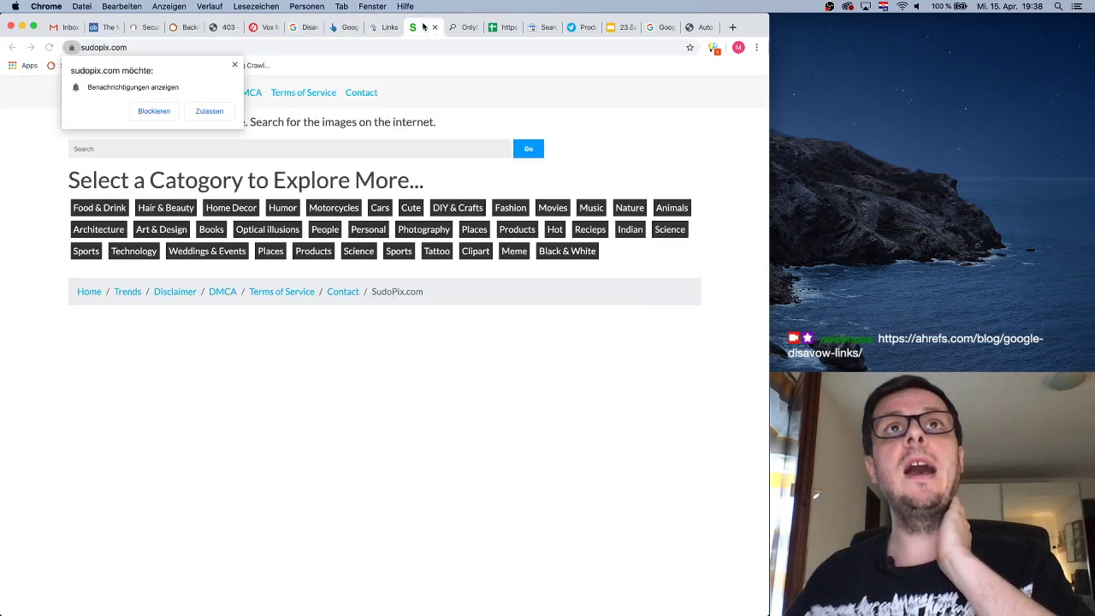
pyautogui.click(505, 27)
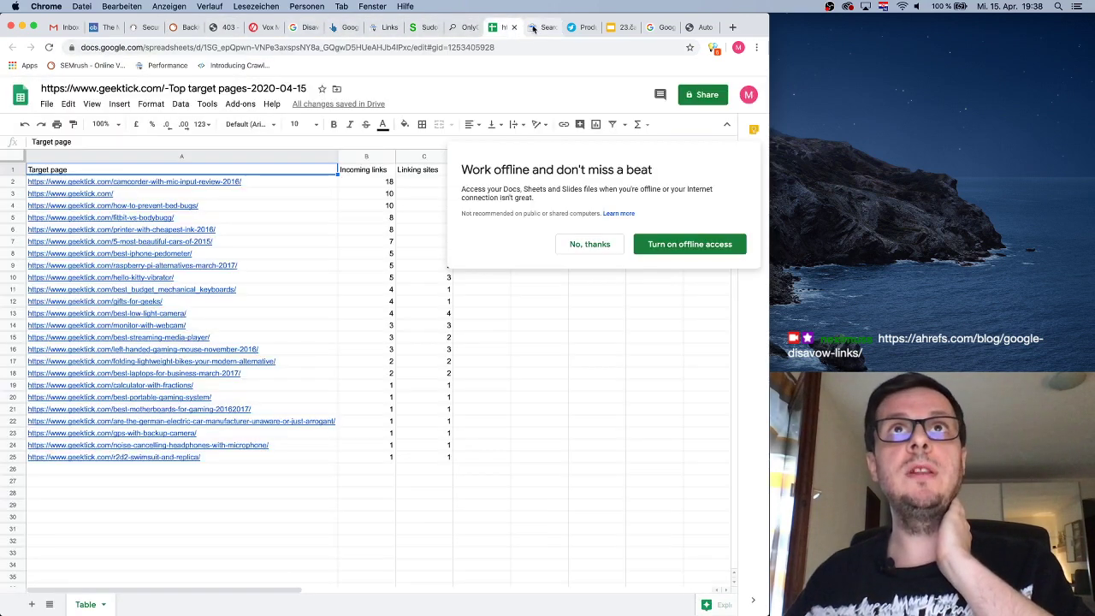
pyautogui.click(543, 26)
pyautogui.click(572, 27)
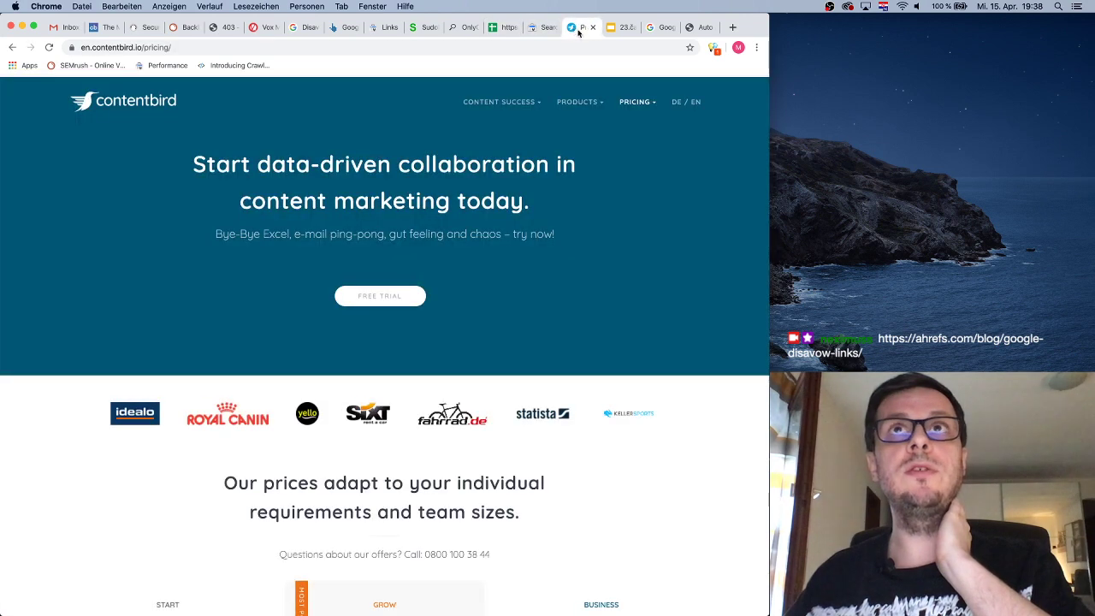
pyautogui.click(657, 27)
pyautogui.click(694, 28)
pyautogui.click(267, 28)
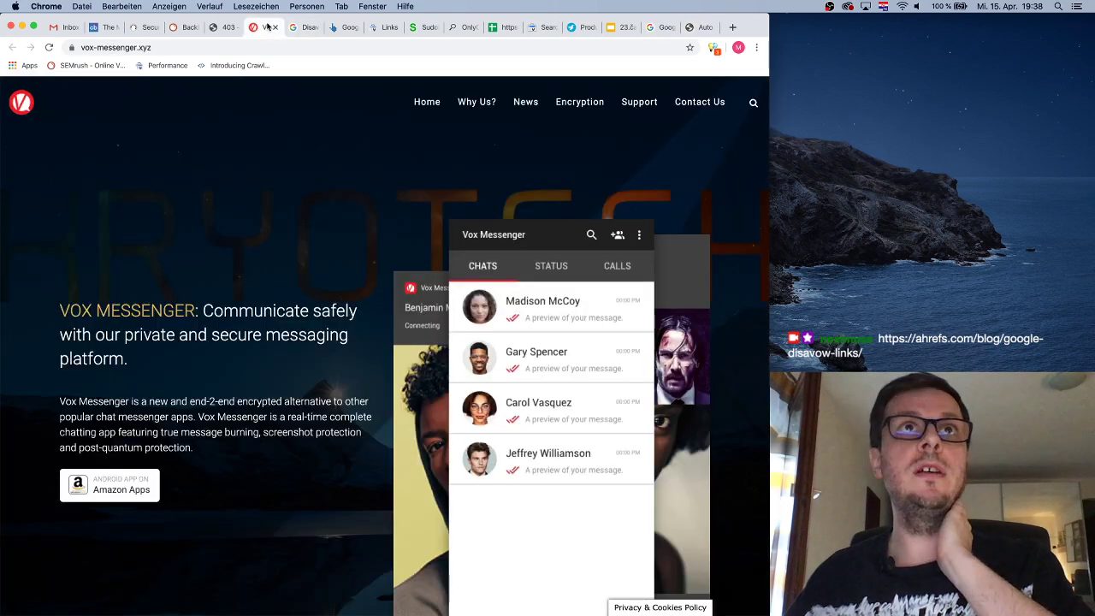
pyautogui.click(302, 27)
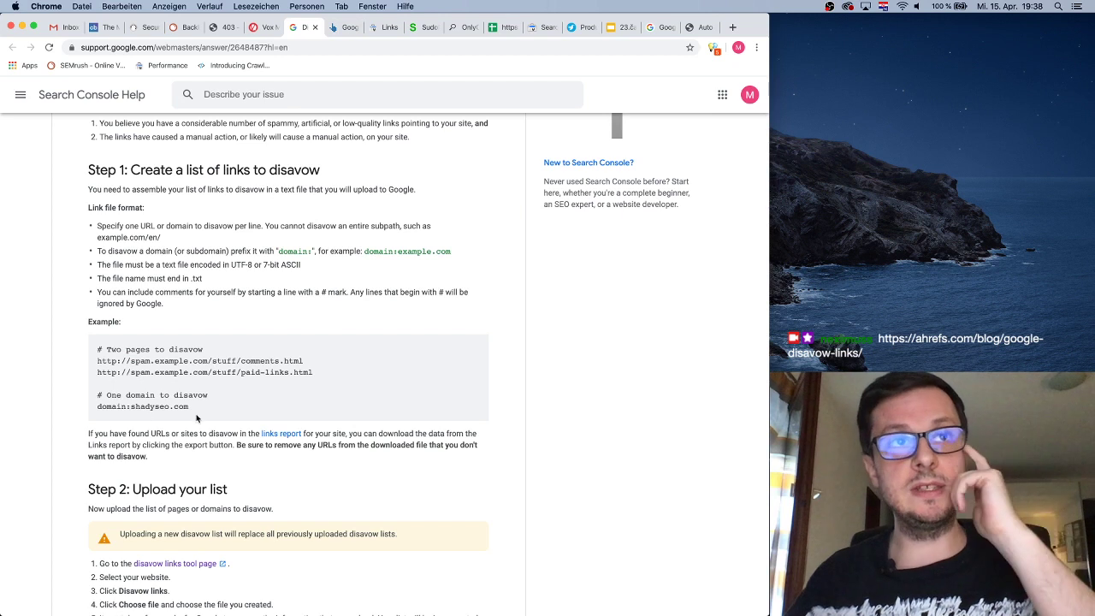
pyautogui.moveTo(202, 412); pyautogui.dragTo(95, 359)
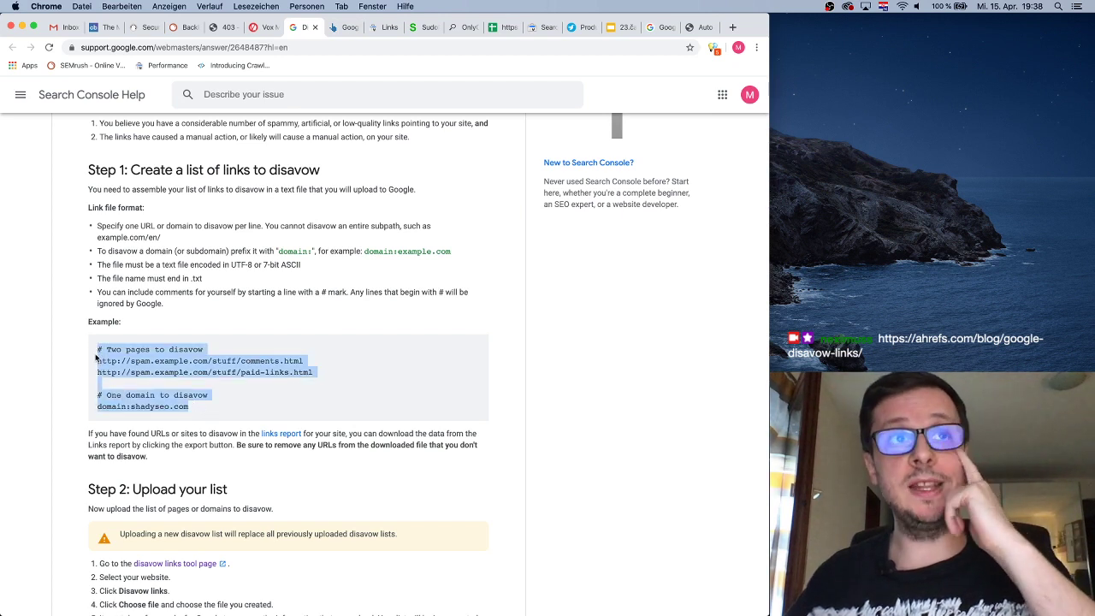